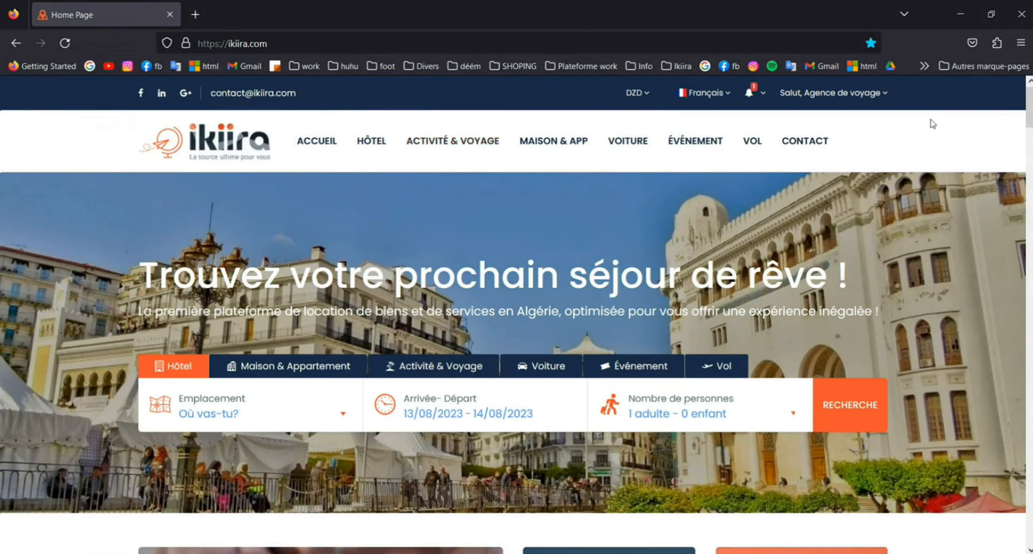
Open the supplier dashboard from the account and go to the activities management page.
click(860, 97)
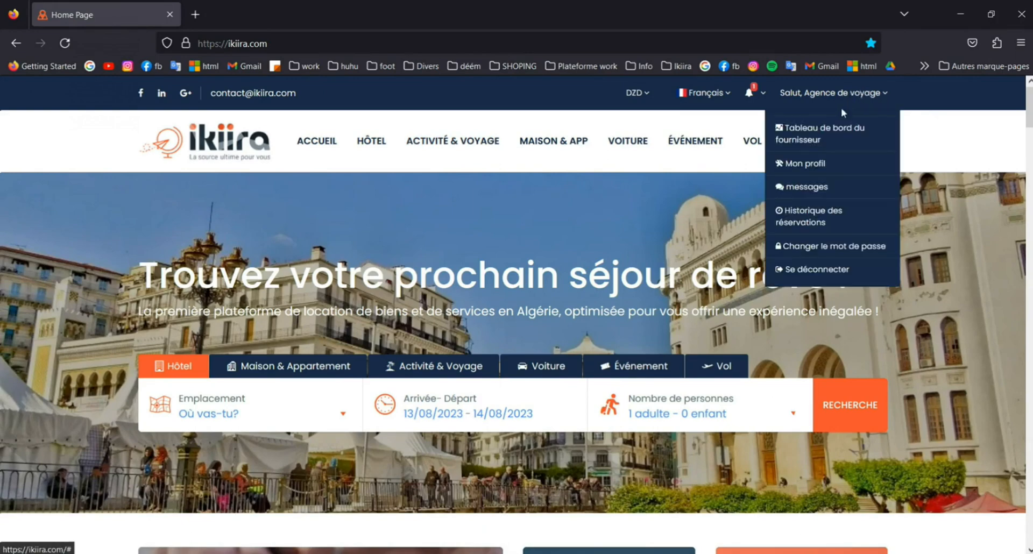
click(834, 137)
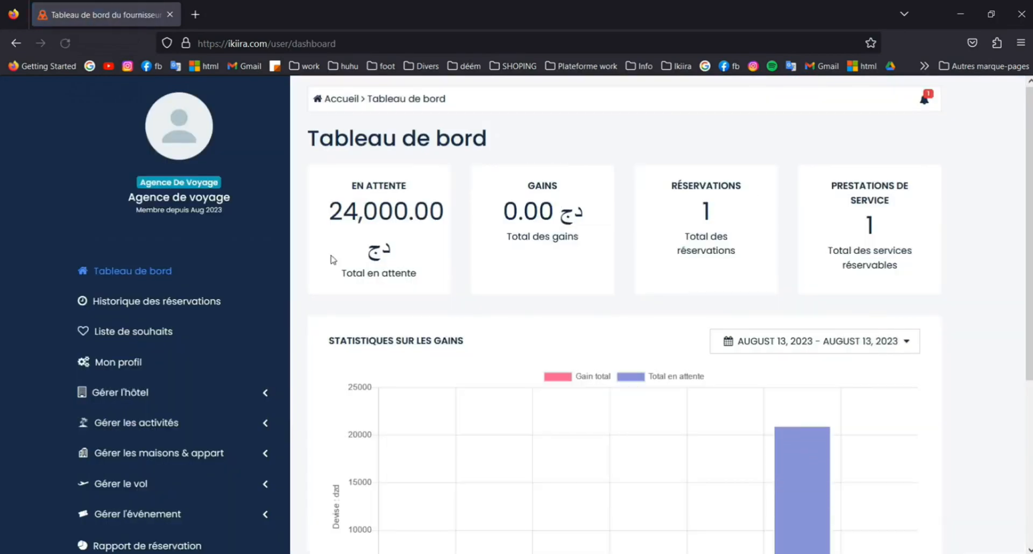
scroll(293, 269, down, 1)
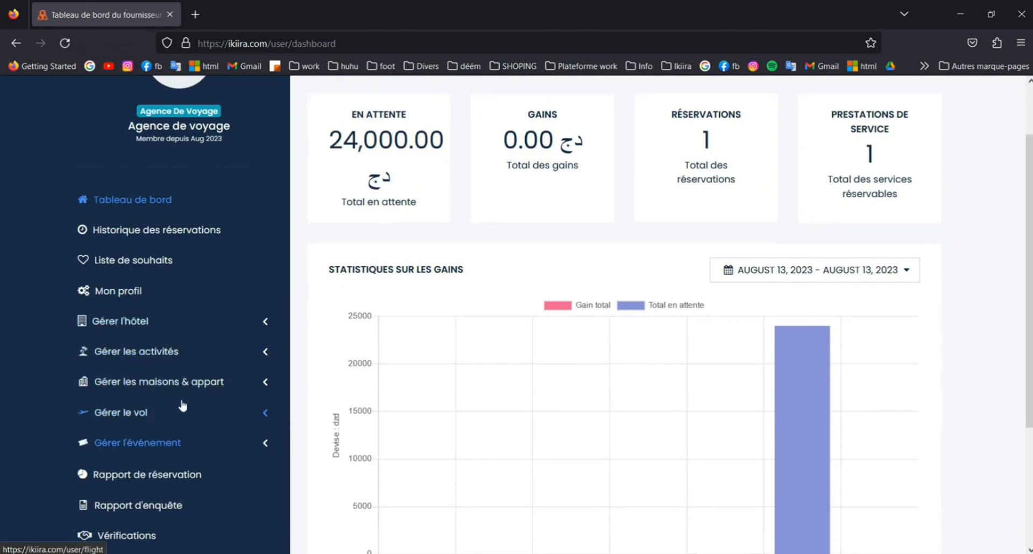
click(164, 353)
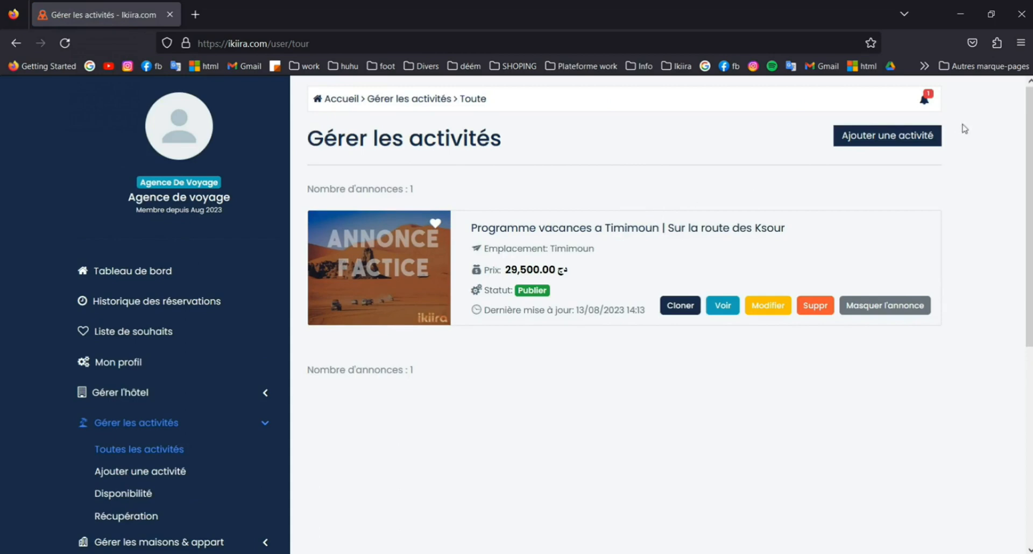
Open the activity "Programme vacances a Timimoun | Sur la route des Ksour" for editing.
click(888, 141)
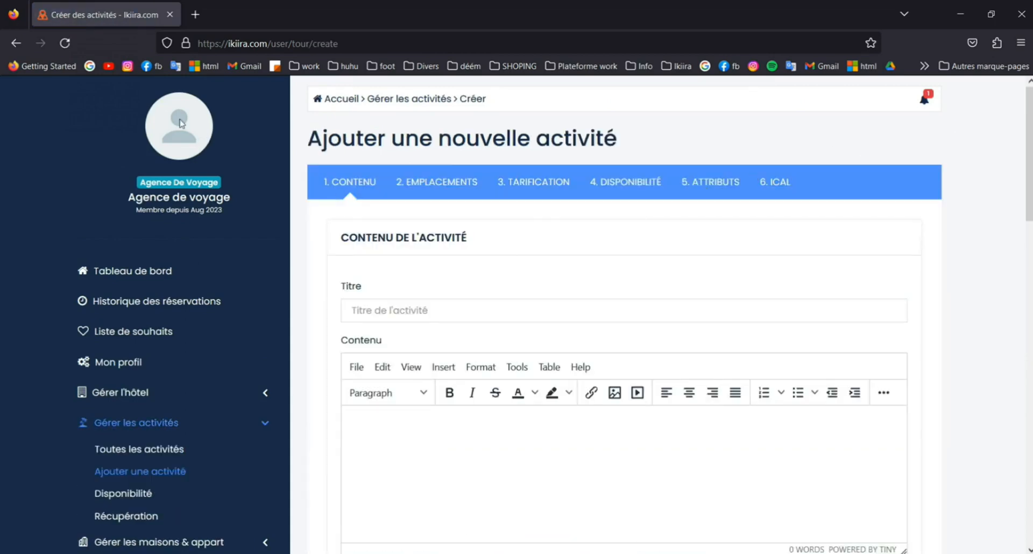
click(17, 43)
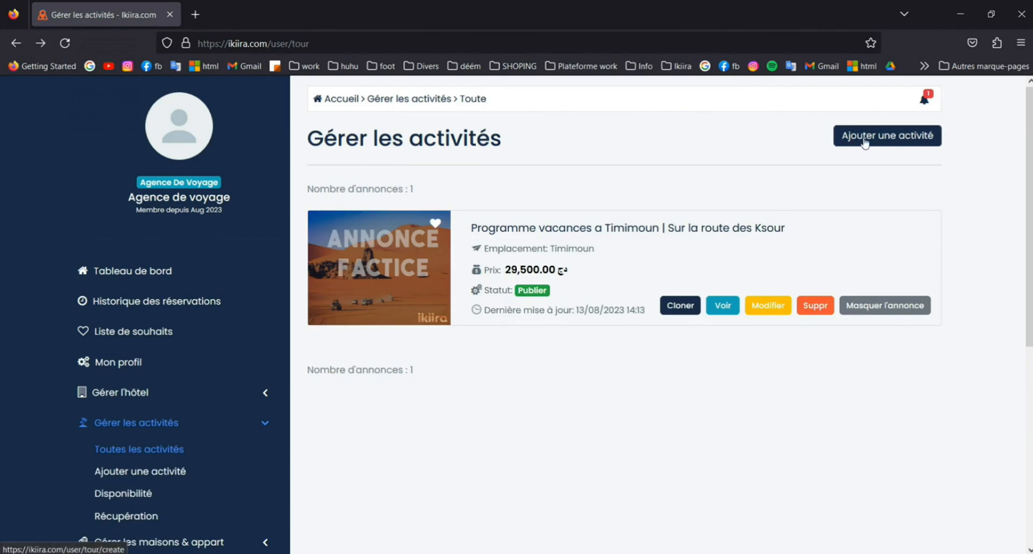
click(769, 305)
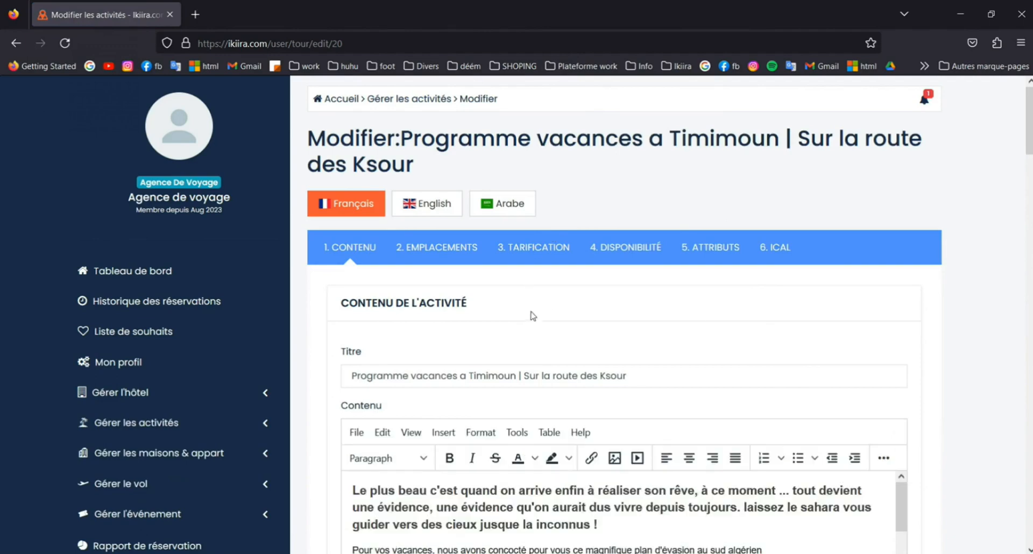
Look over the activity's content form down to the itinerary, and inspect its title.
scroll(938, 296, down, 15)
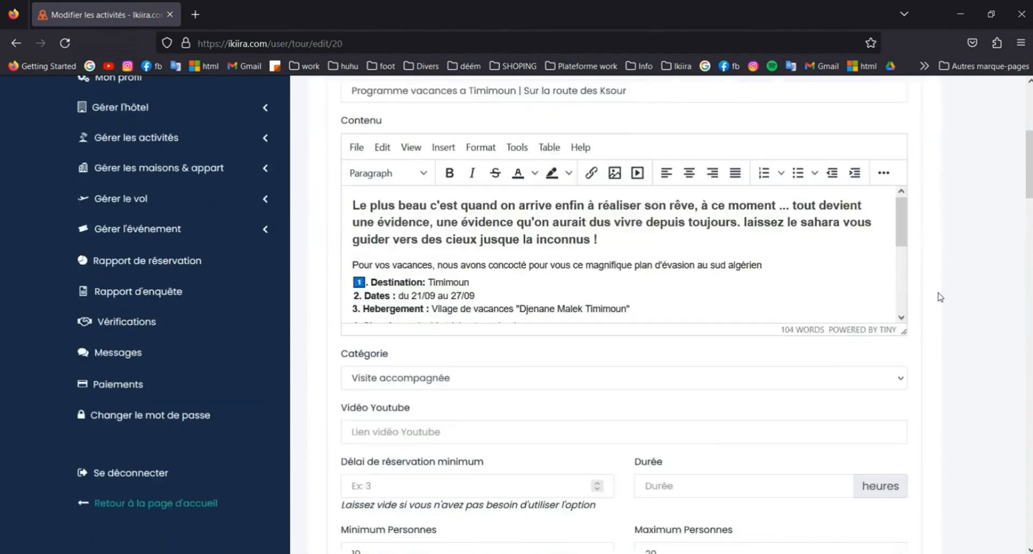
scroll(938, 296, down, 10)
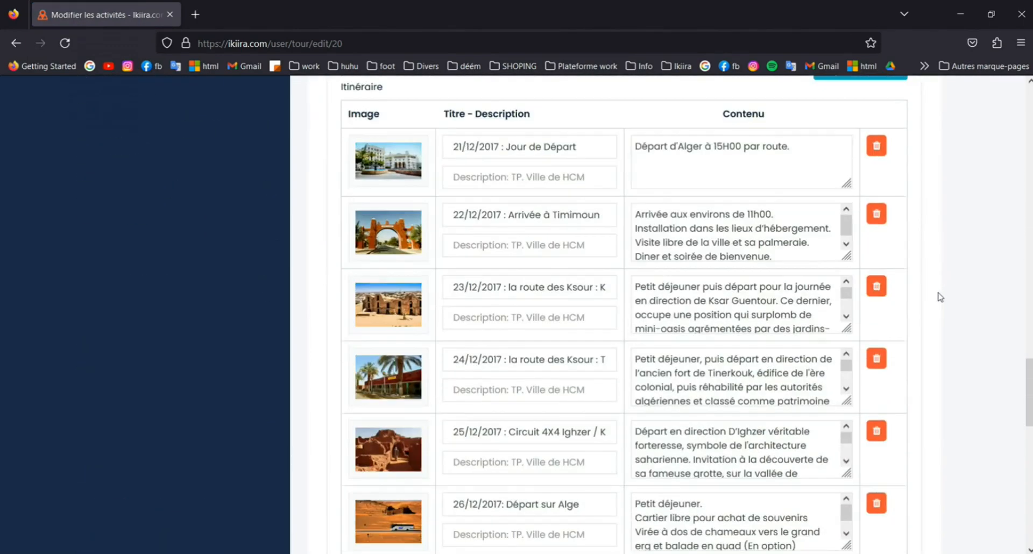
scroll(939, 297, up, 16)
scroll(939, 296, up, 12)
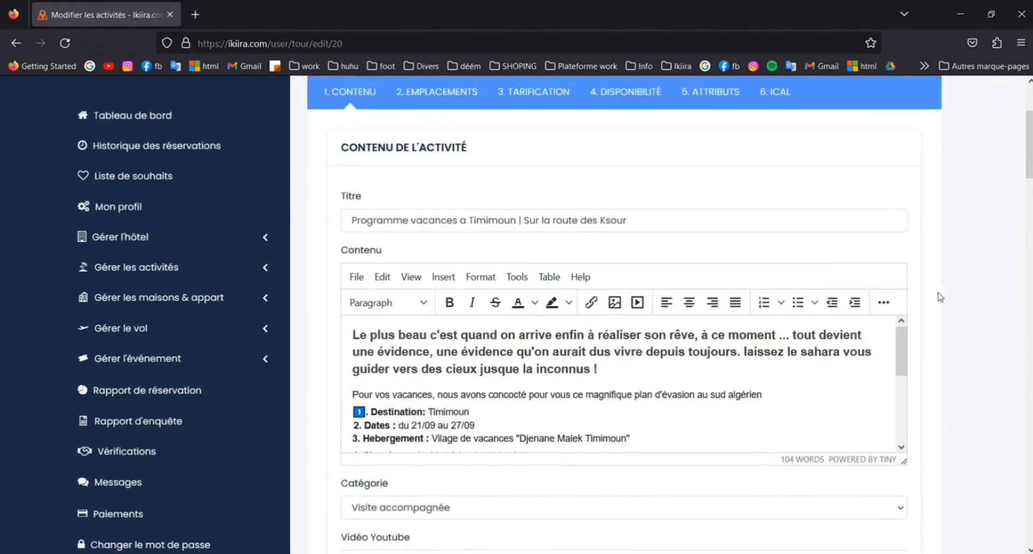
scroll(676, 296, up, 2)
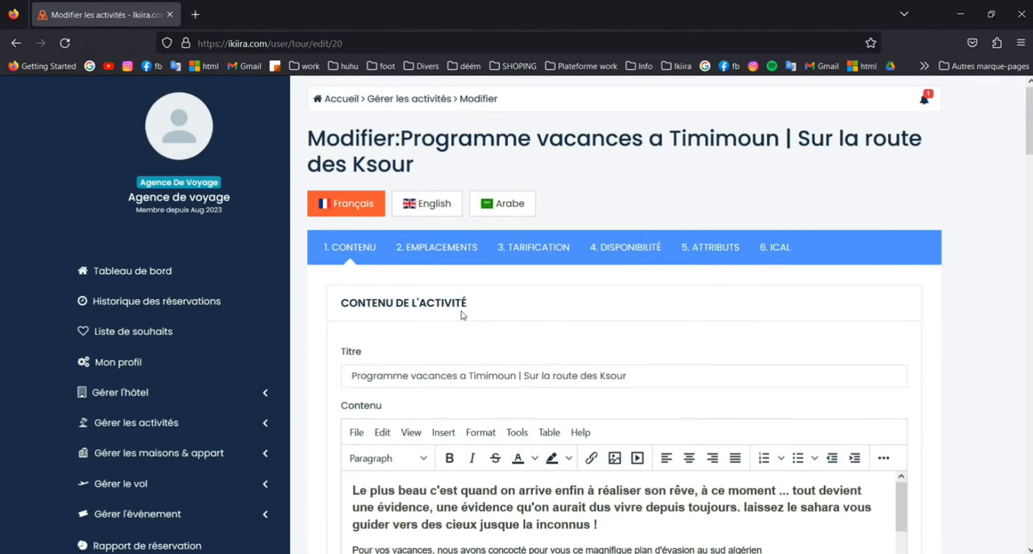
triple_click(649, 378)
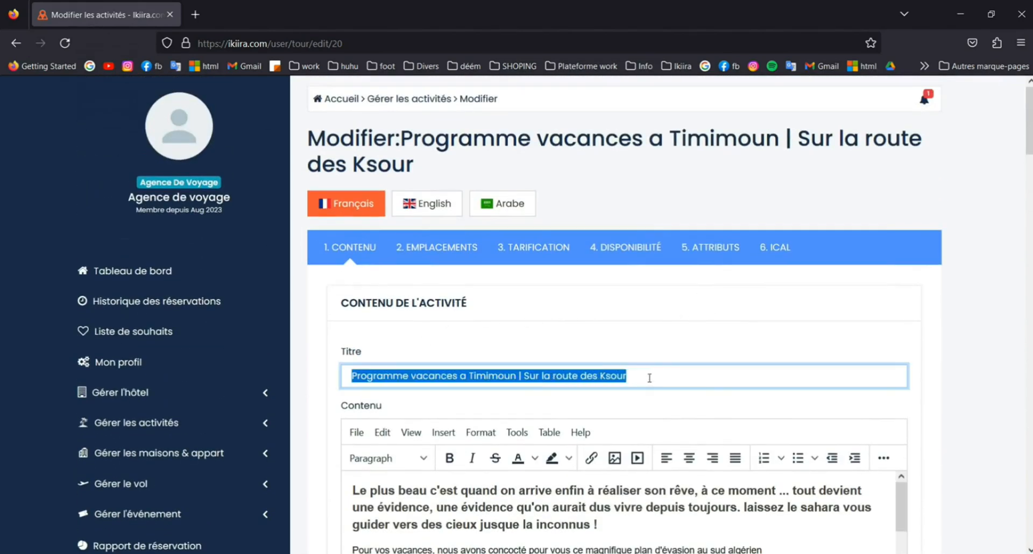
click(658, 376)
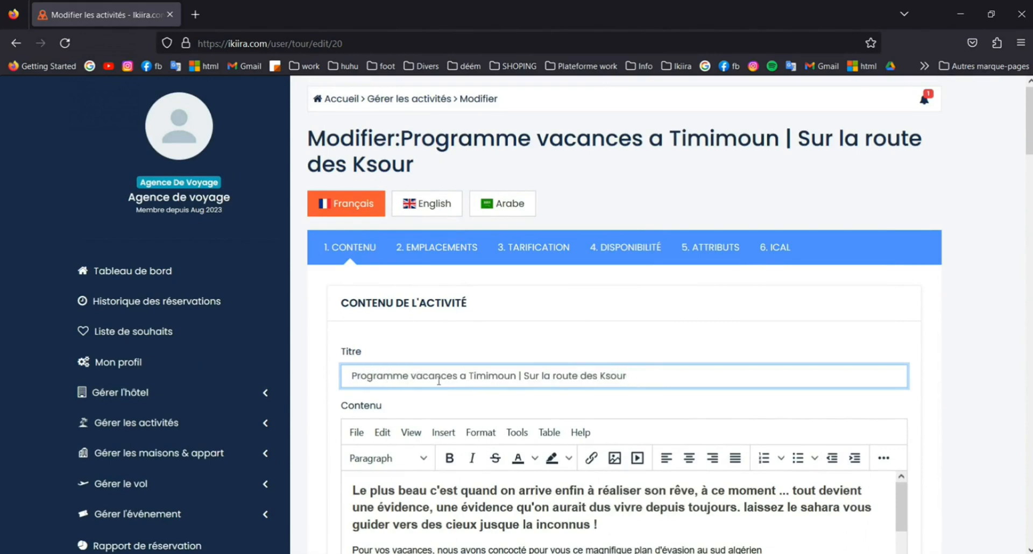
Read the activity's full description, then examine the available categories and the YouTube video link field.
scroll(839, 396, down, 4)
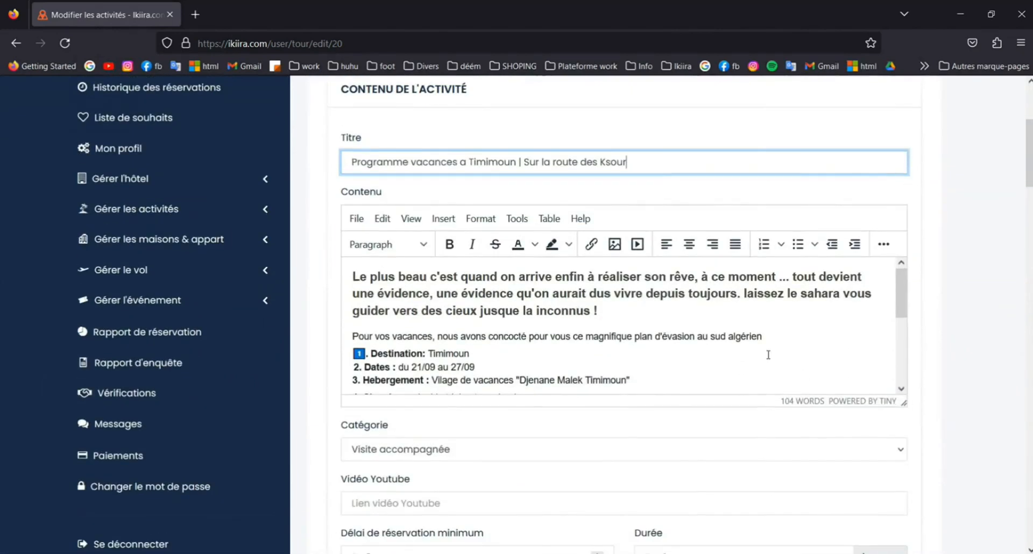
scroll(900, 299, down, 1)
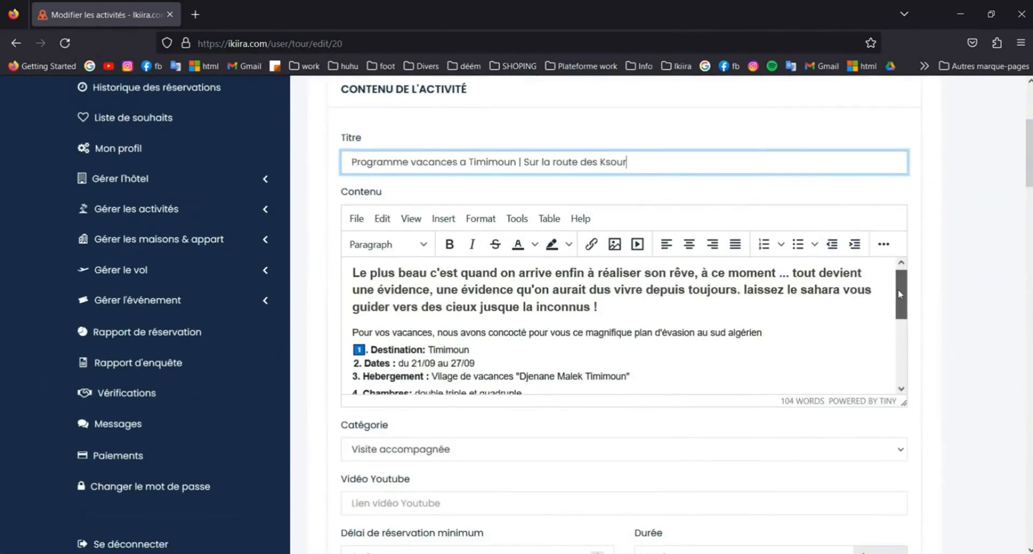
drag(900, 300, 906, 316)
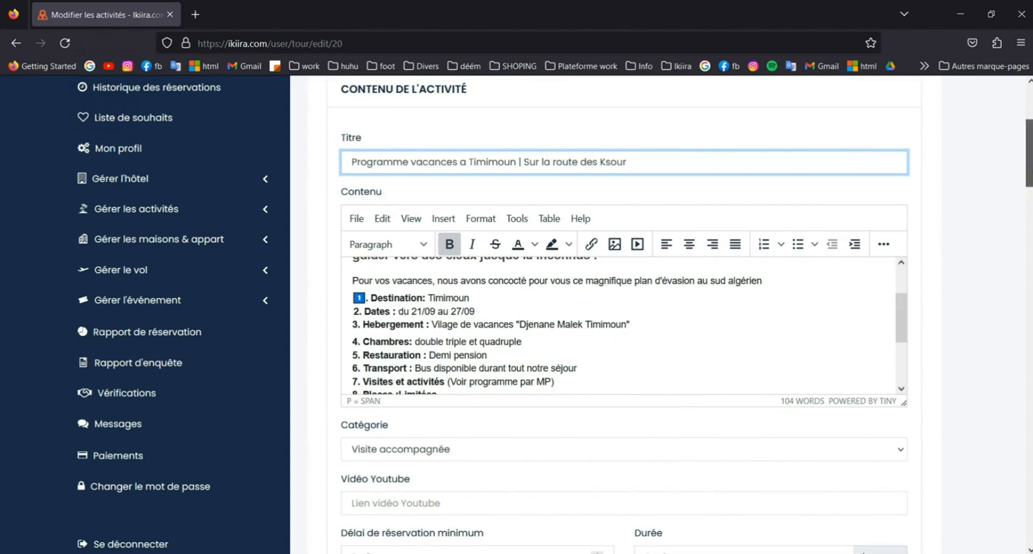
mouse_move(1031, 162)
mouse_down()
mouse_move(1031, 196)
mouse_move(1030, 162)
mouse_up()
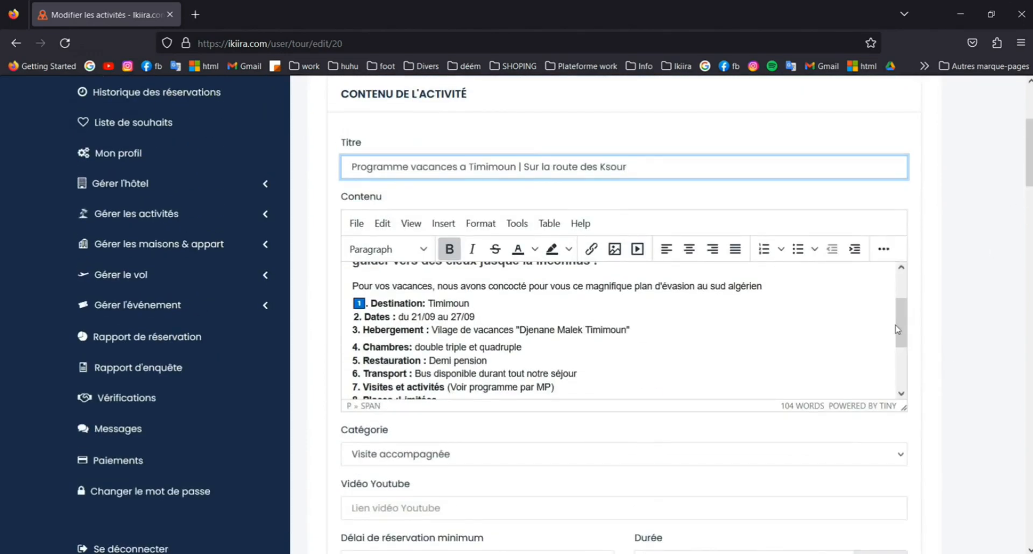
drag(901, 323, 903, 359)
scroll(860, 231, down, 4)
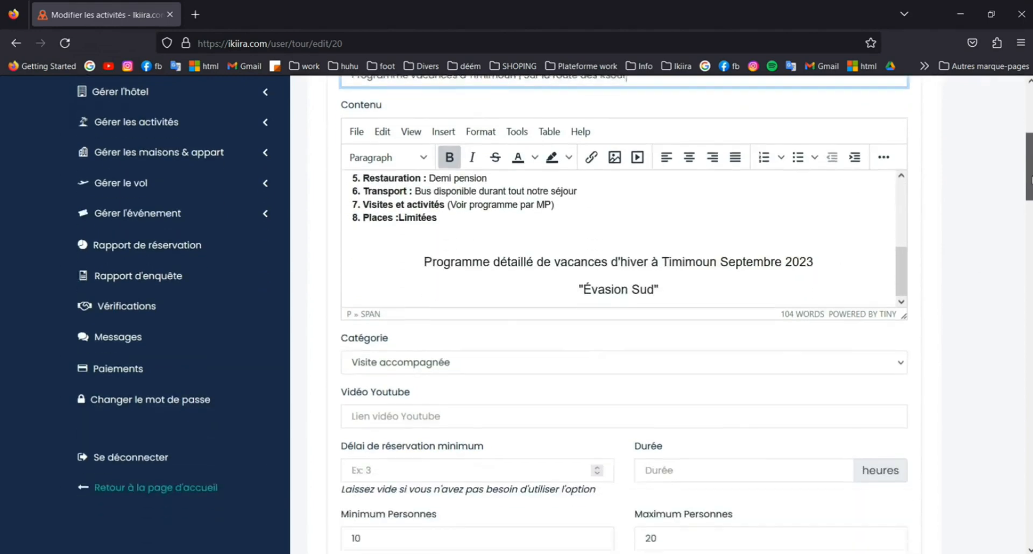
click(492, 234)
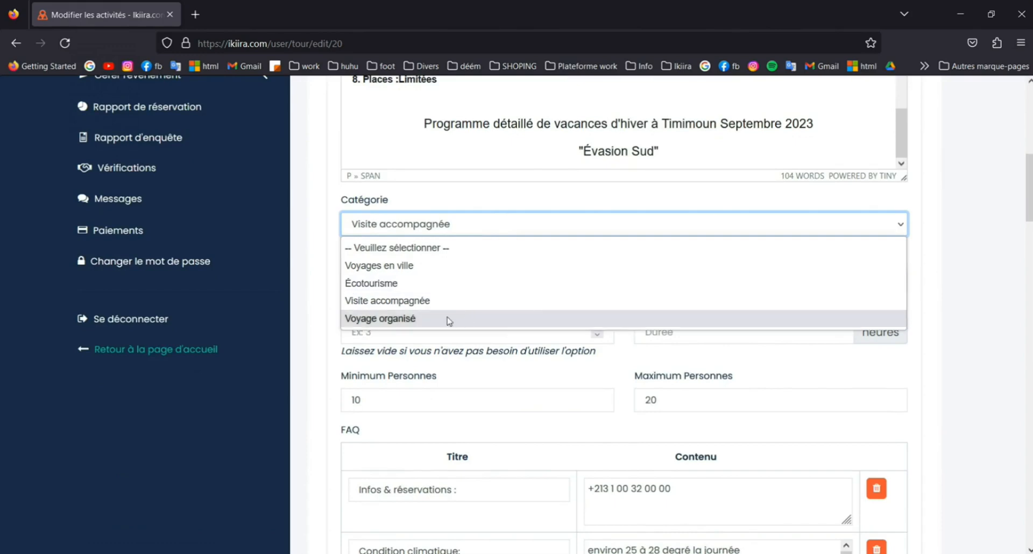
click(818, 232)
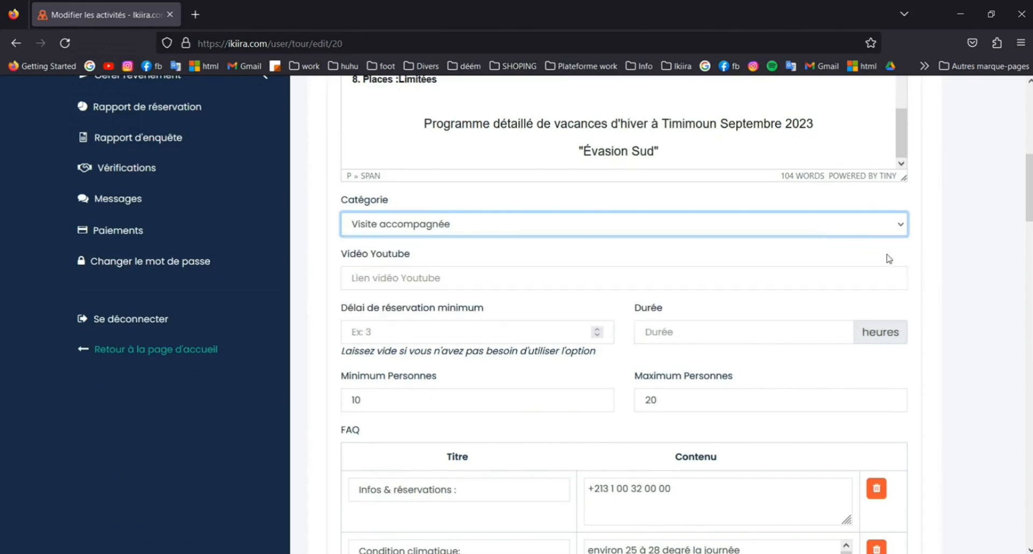
scroll(750, 215, down, 1)
click(717, 220)
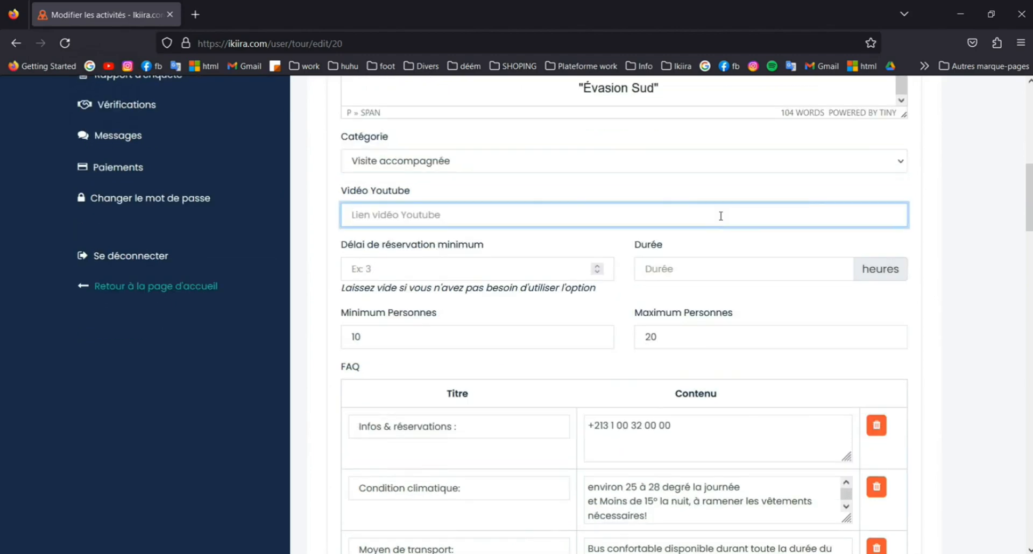
Set the activity's minimum reservation delay to 4 and its duration to 72 hours.
click(409, 271)
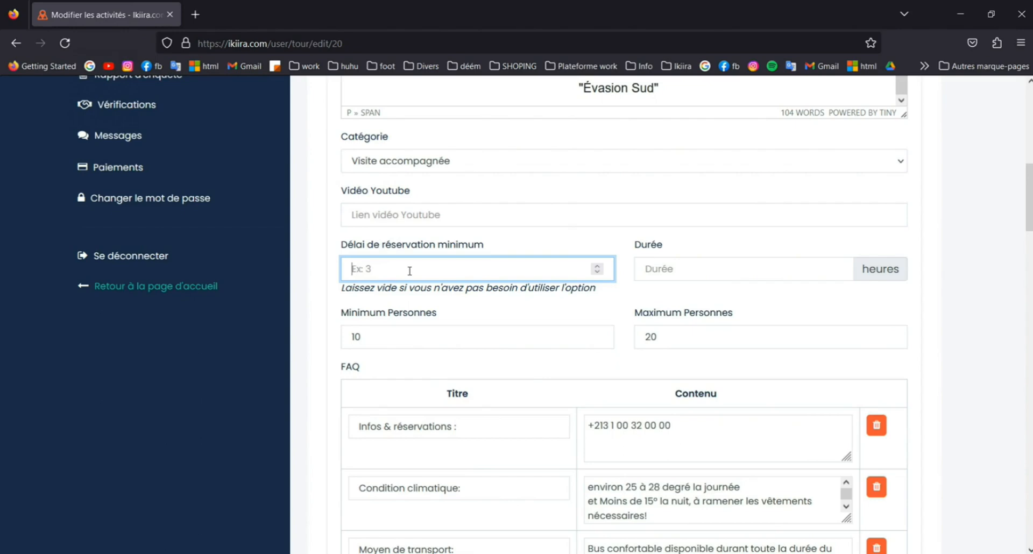
text(5)
key(BackSpace)
text(4)
click(328, 300)
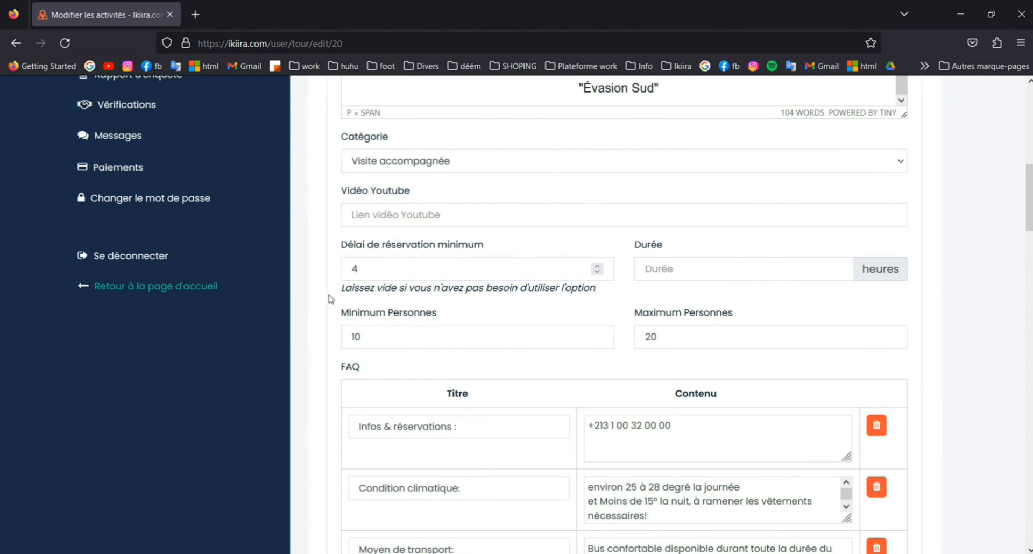
click(697, 270)
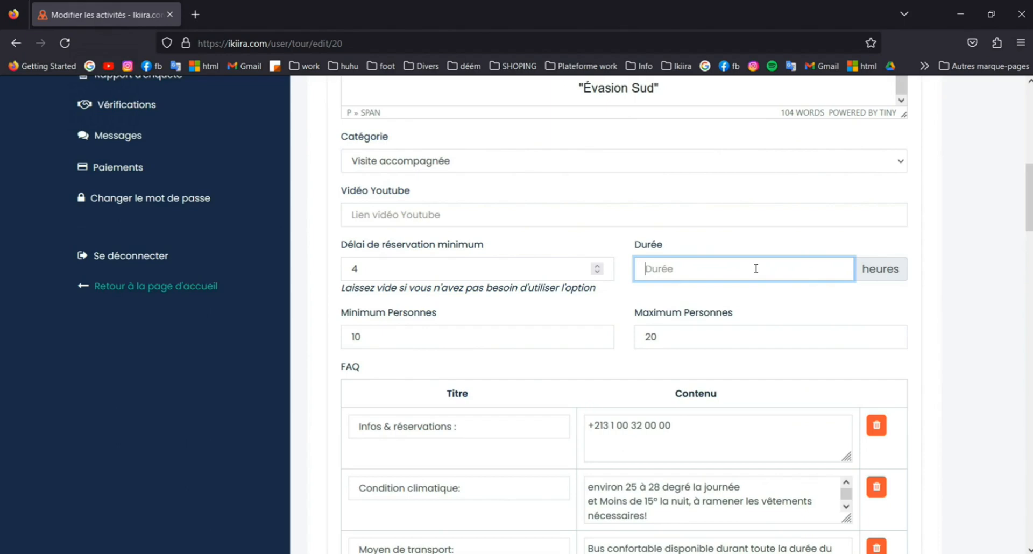
text(72)
click(977, 301)
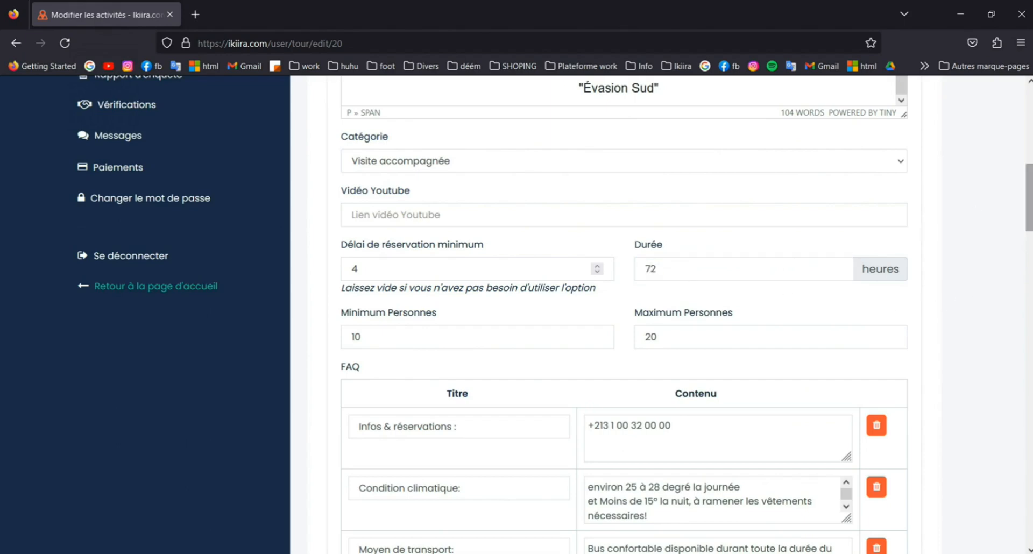
Examine the minimum and maximum number of people set for the activity.
scroll(517, 242, down, 3)
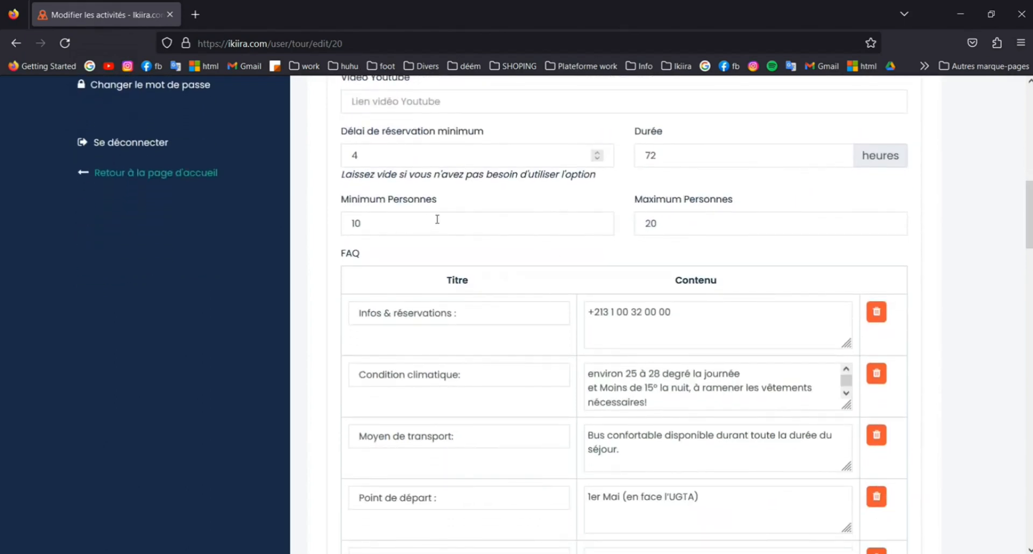
click(391, 226)
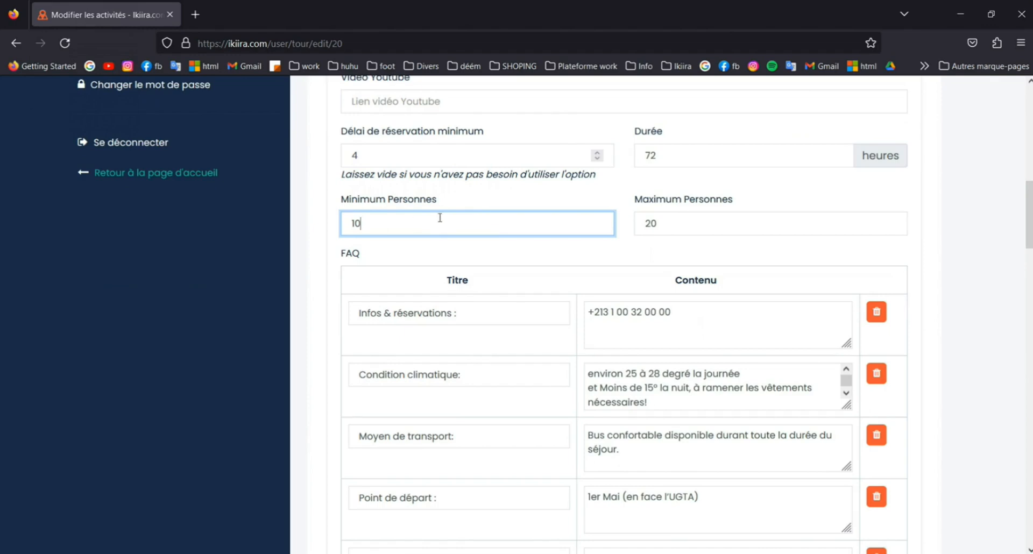
drag(434, 222, 329, 227)
click(683, 229)
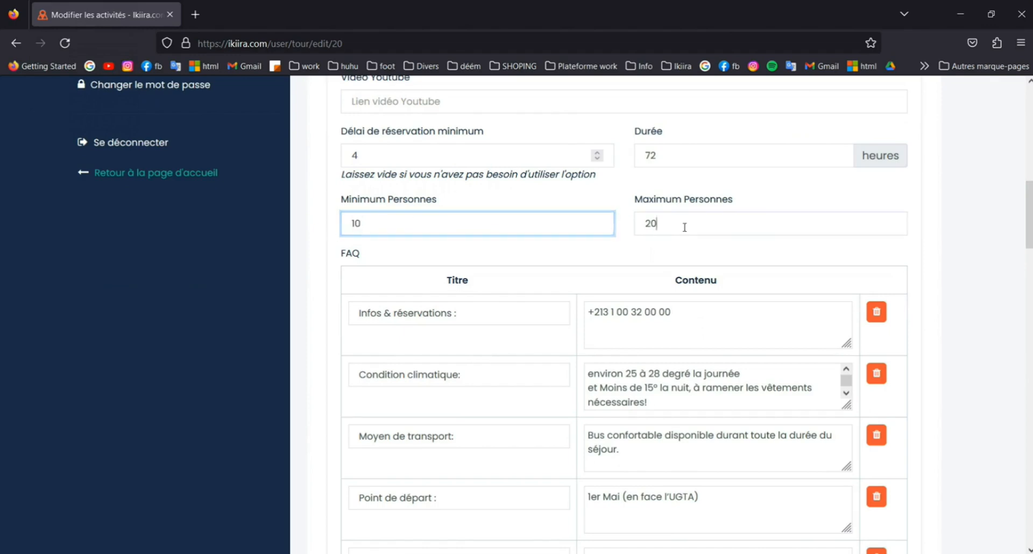
drag(684, 223, 601, 221)
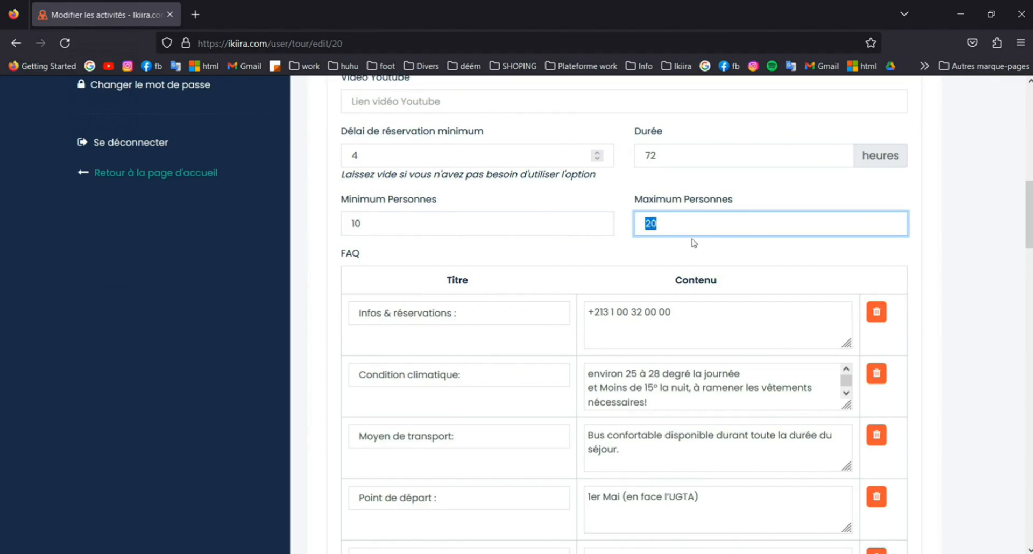
click(717, 219)
scroll(1029, 221, down, 2)
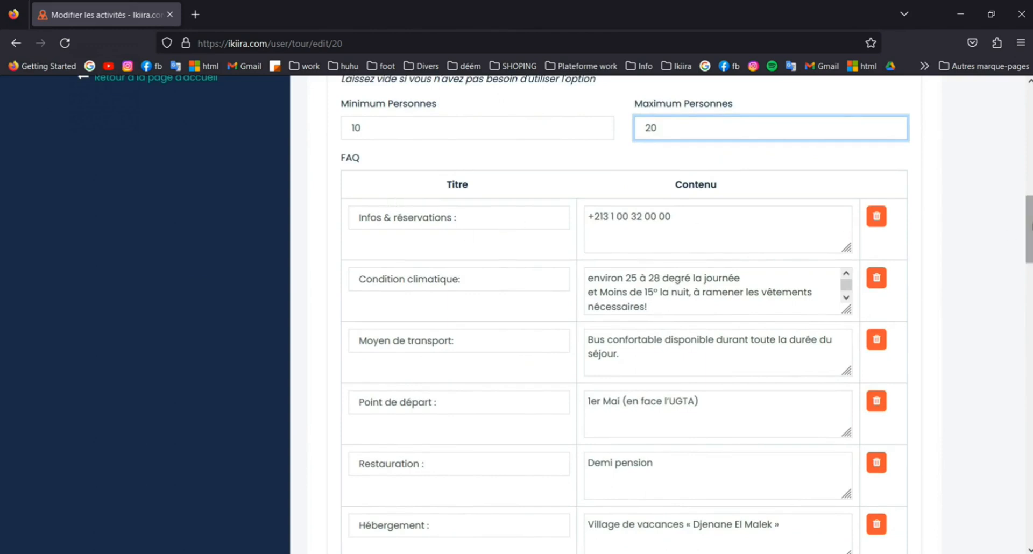
Review the titles and contents of the FAQ entries on reservations, climate and transport.
click(496, 219)
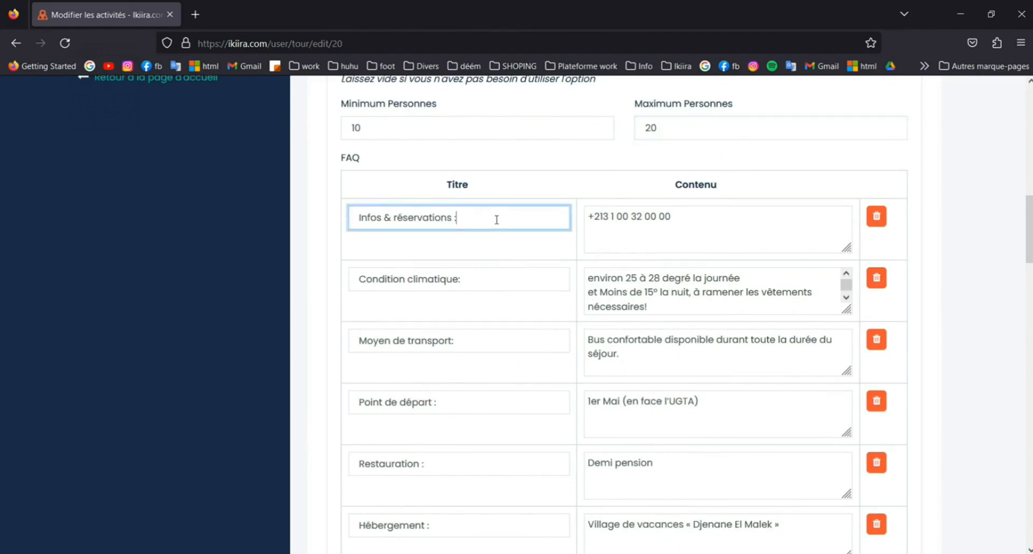
click(703, 221)
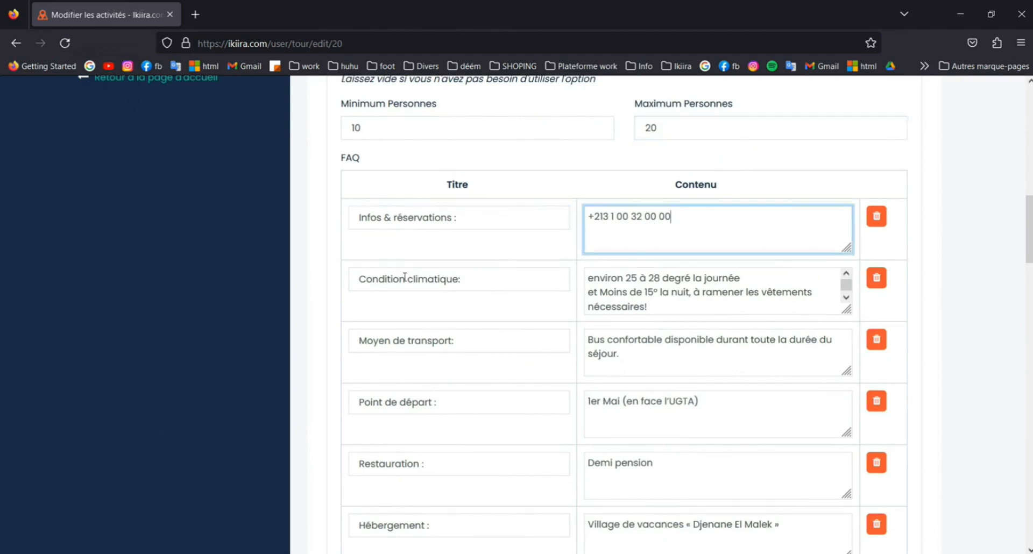
click(470, 285)
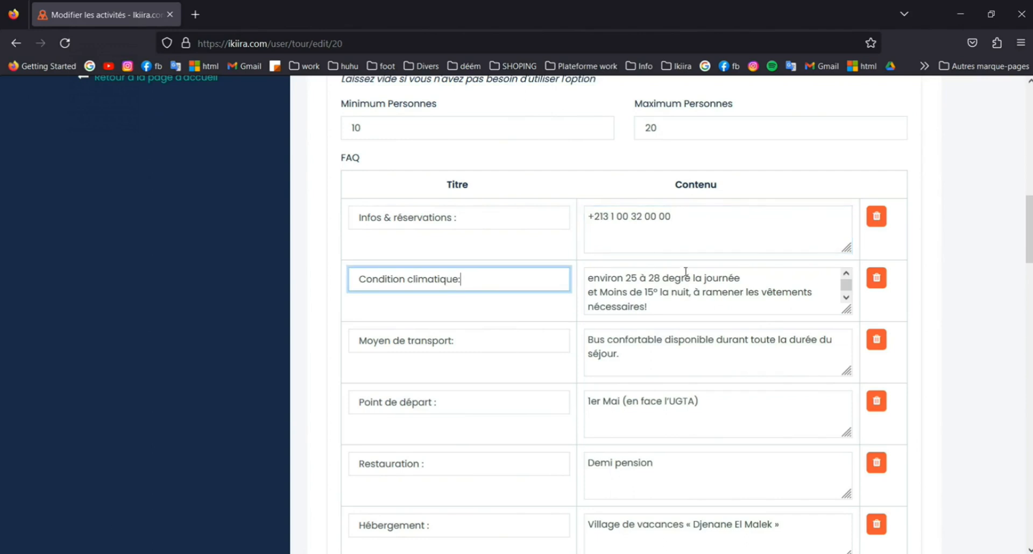
click(470, 347)
click(640, 351)
key(ctrl+a)
click(689, 359)
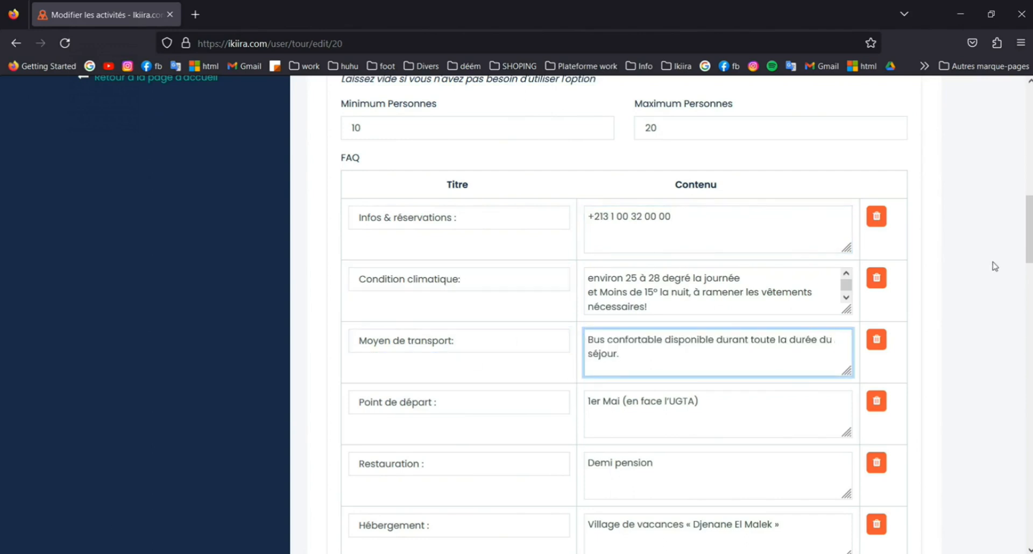
drag(1030, 238, 1030, 251)
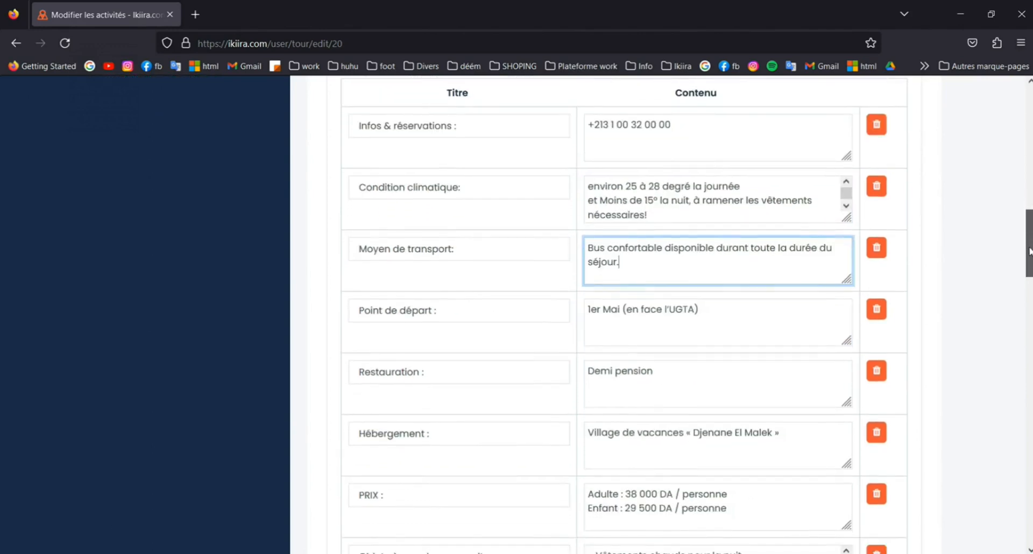
Add an empty item to the FAQ list, check its title and content fields, and delete it.
scroll(764, 269, down, 2)
click(544, 233)
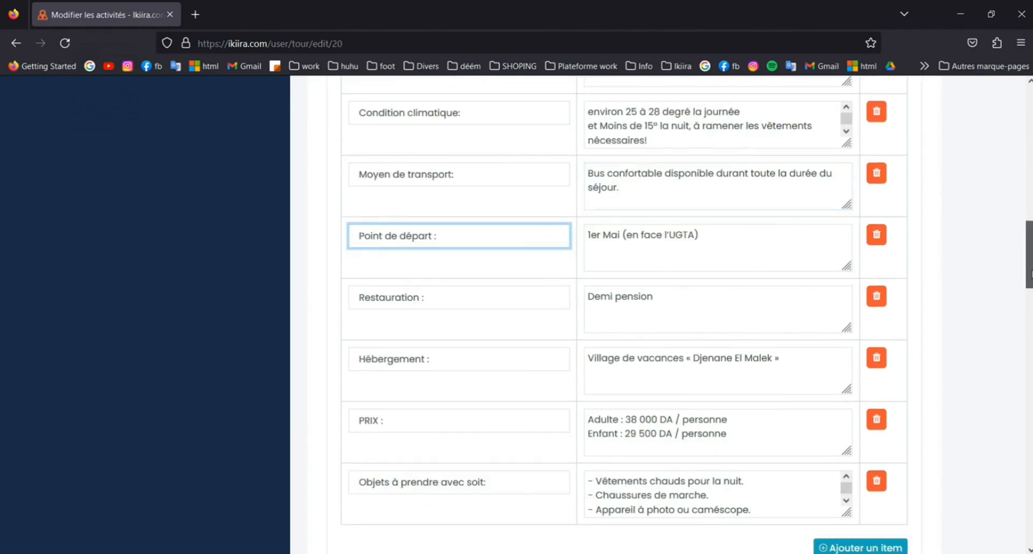
scroll(897, 376, down, 3)
click(863, 426)
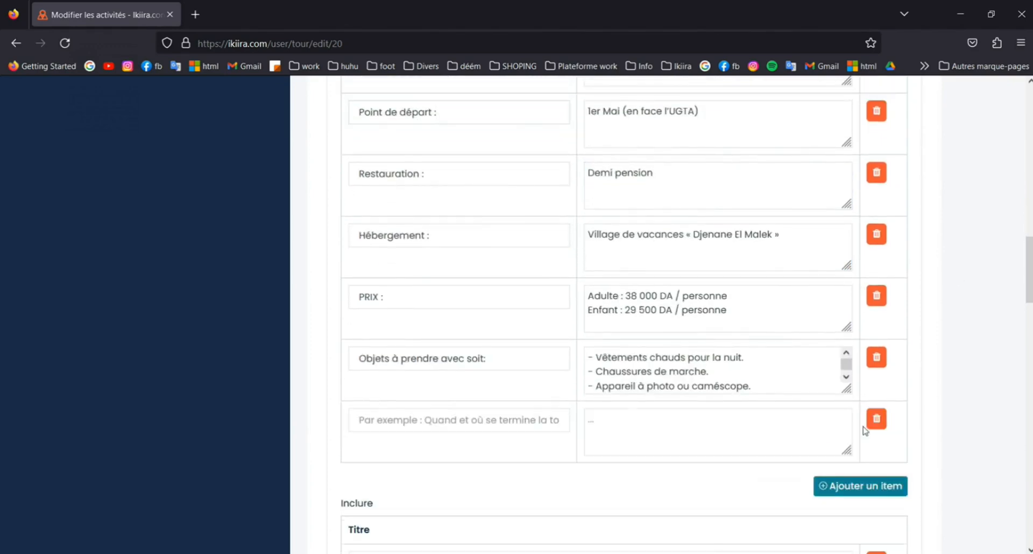
click(491, 425)
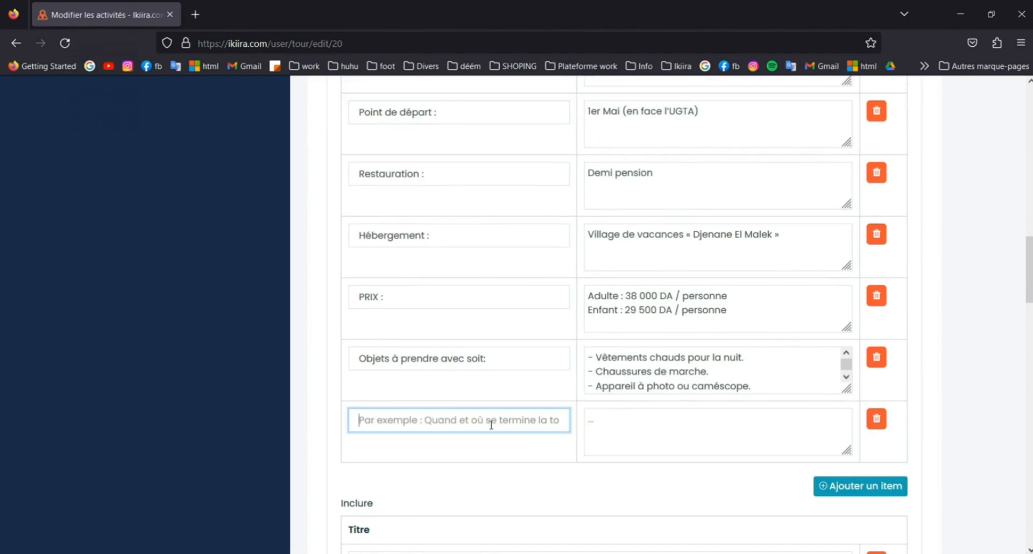
click(664, 431)
click(877, 419)
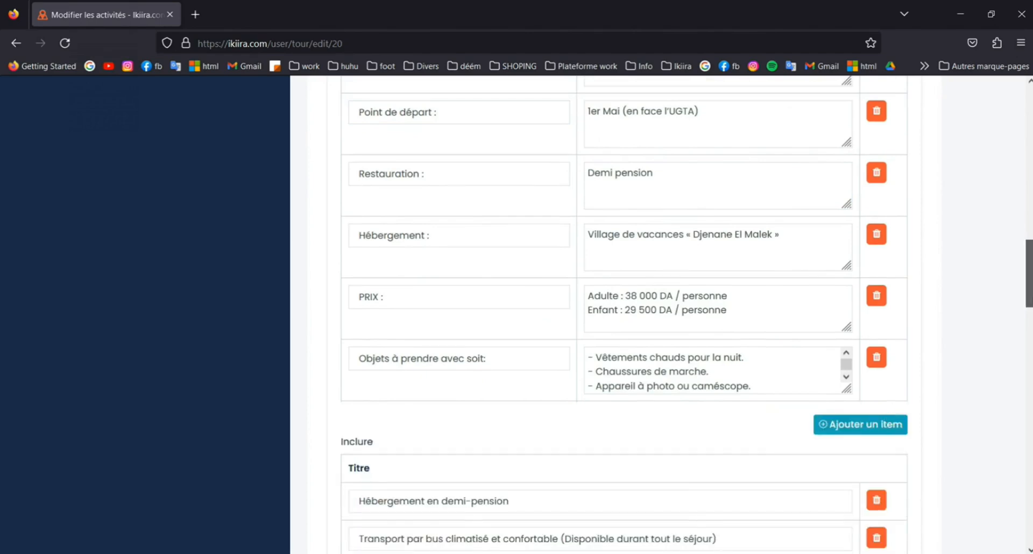
Locate the Inclure and Exclure sections below the FAQ and examine what each one covers.
scroll(624, 315, up, 8)
scroll(624, 315, down, 12)
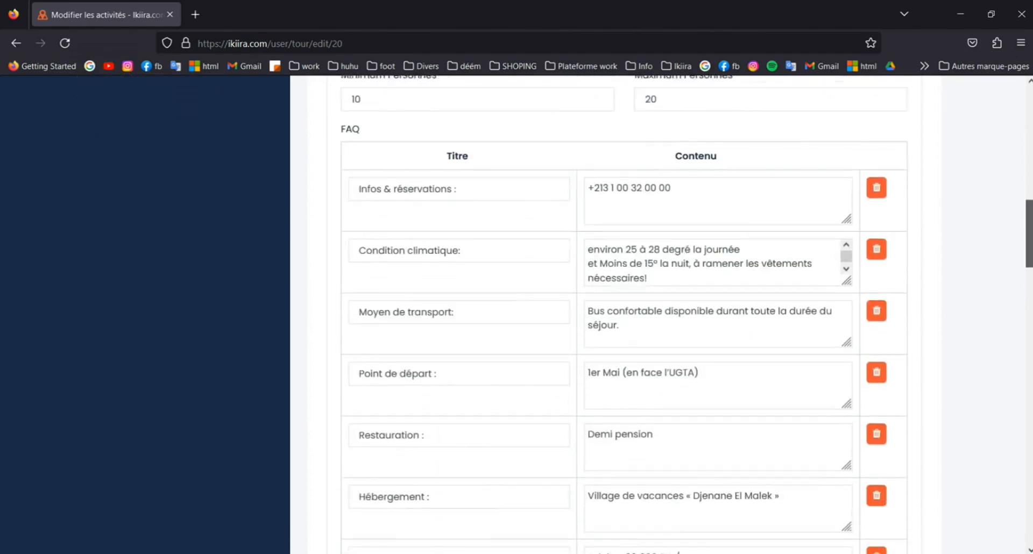
scroll(510, 319, down, 1)
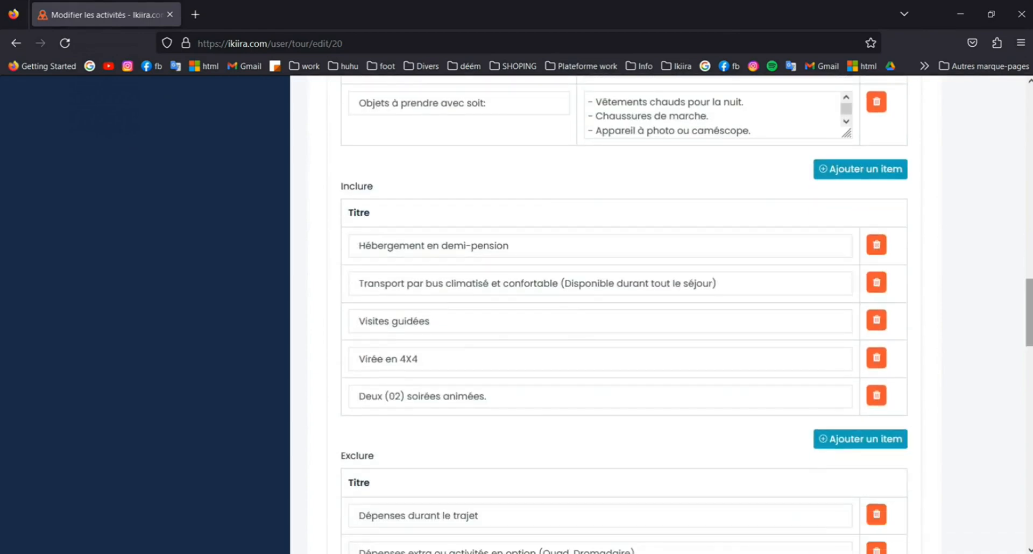
drag(381, 192, 342, 188)
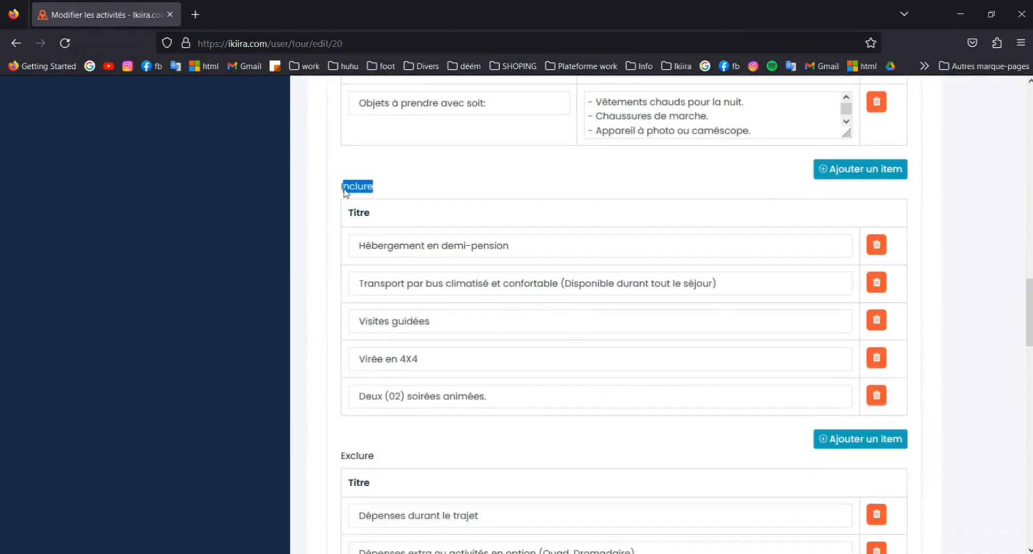
drag(376, 456, 339, 457)
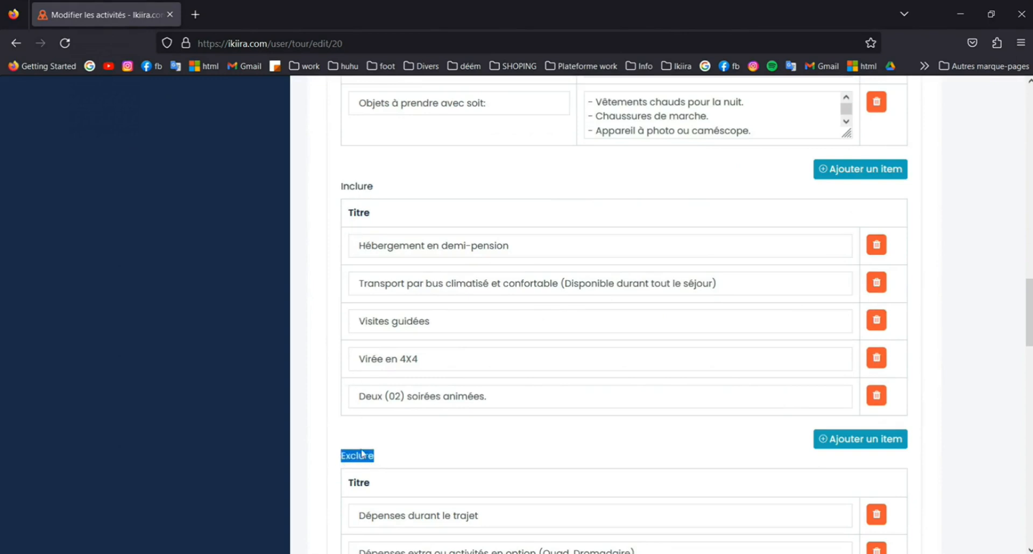
click(1000, 325)
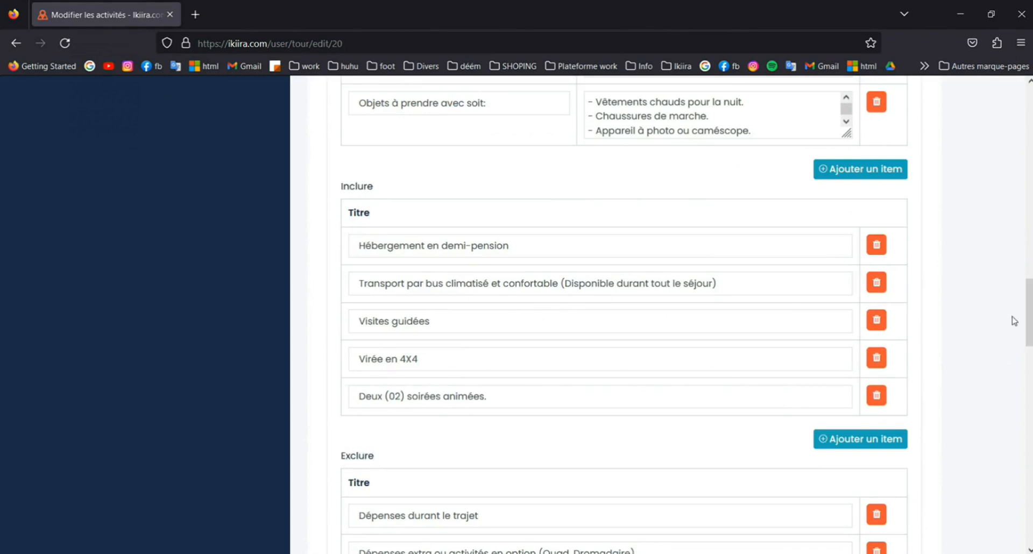
scroll(1029, 312, down, 1)
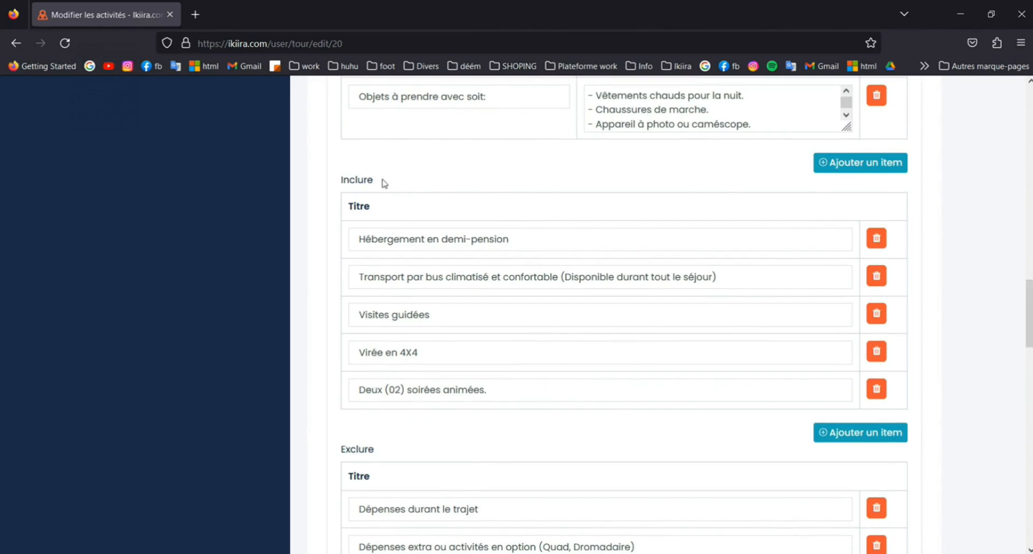
drag(383, 183, 342, 182)
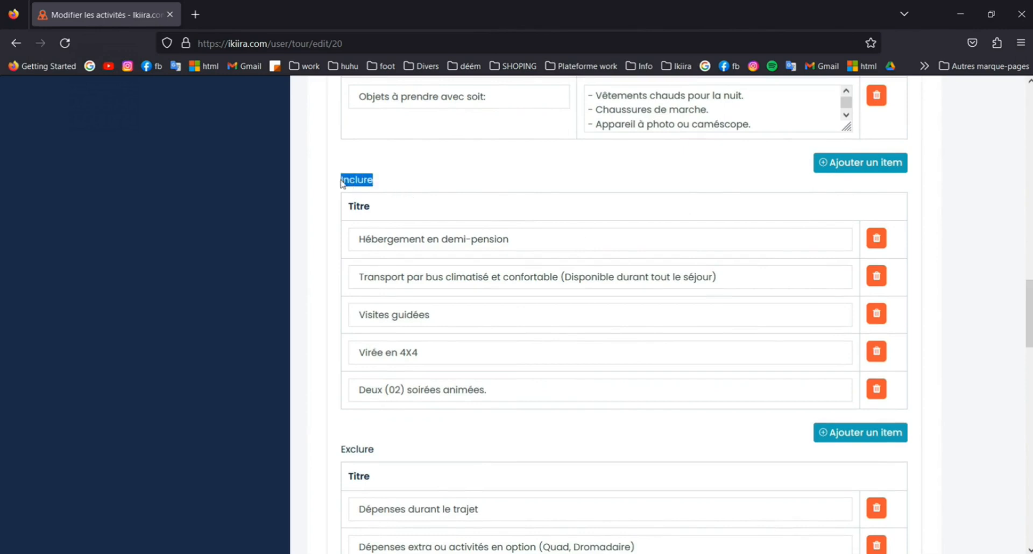
click(378, 453)
drag(379, 453, 339, 452)
click(410, 437)
Read the included services listed for the activity, from half-board lodging to the 4X4 outing.
click(528, 238)
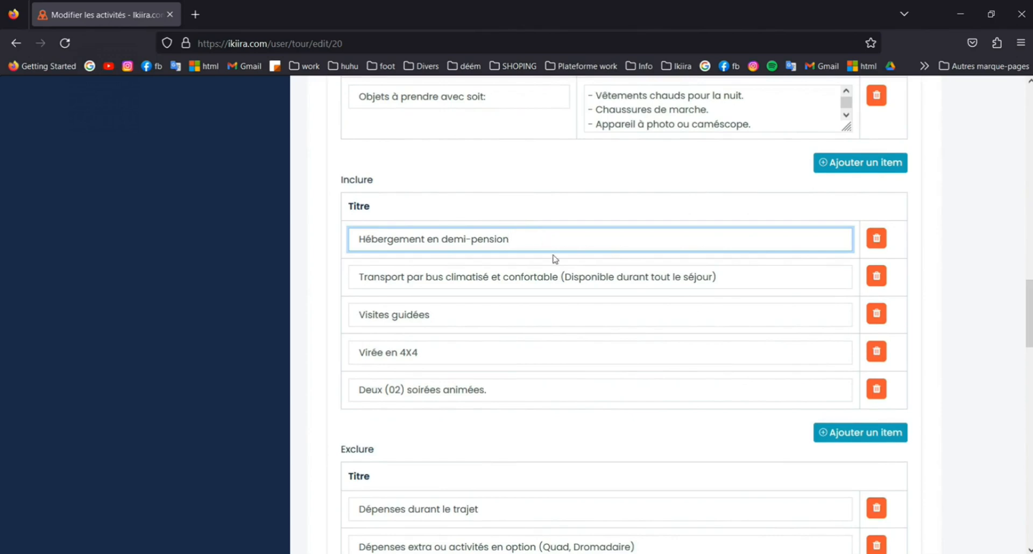
click(557, 277)
click(494, 315)
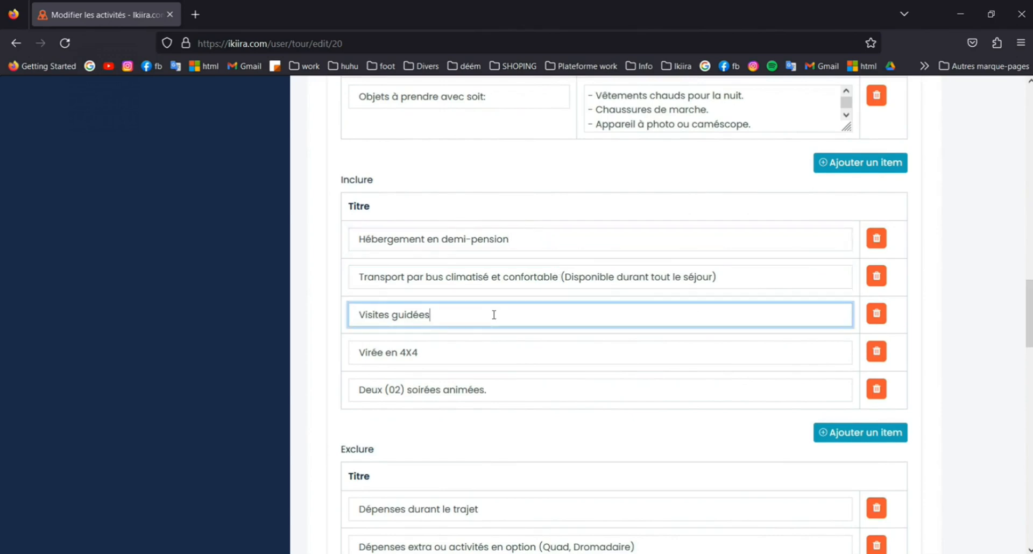
click(475, 352)
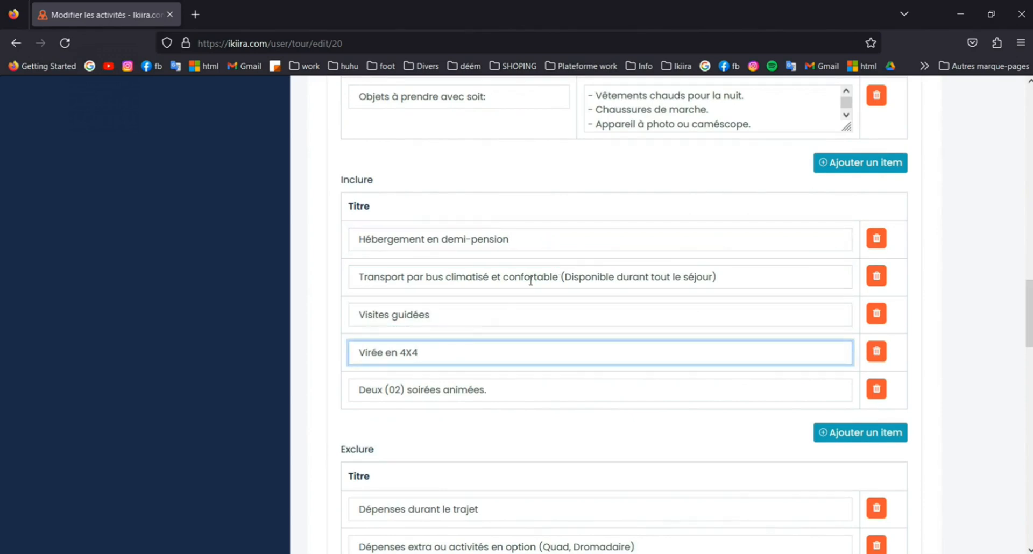
click(965, 243)
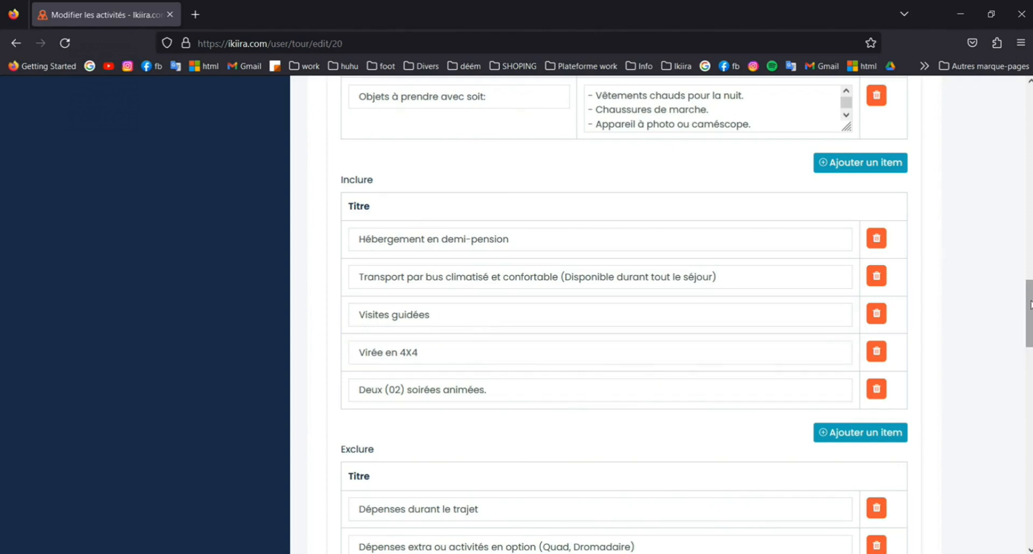
drag(1030, 302, 1009, 333)
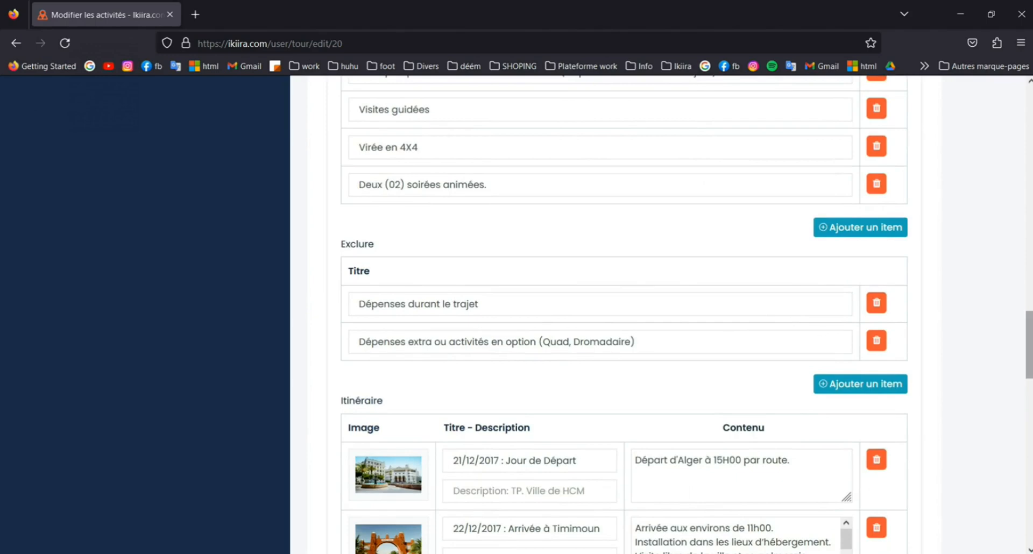
View the departure day's itinerary picture in the image editor, close it without saving, and remove the picture.
drag(1029, 334, 1009, 364)
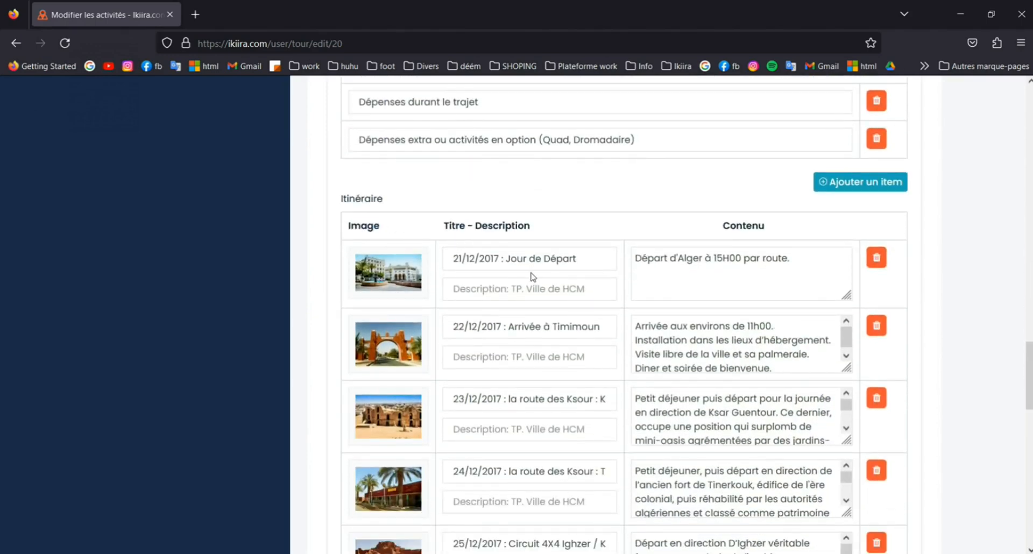
mouse_move(396, 282)
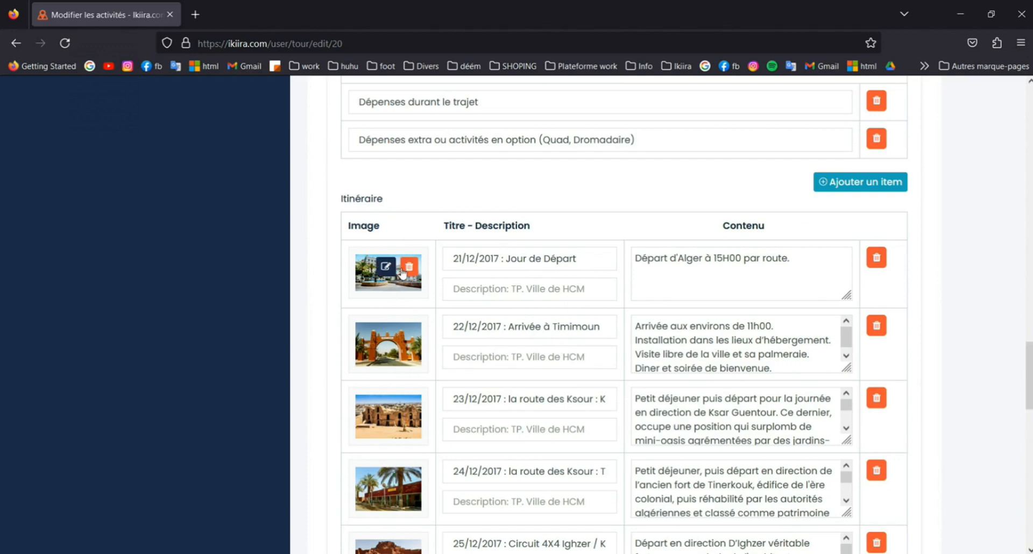
click(386, 269)
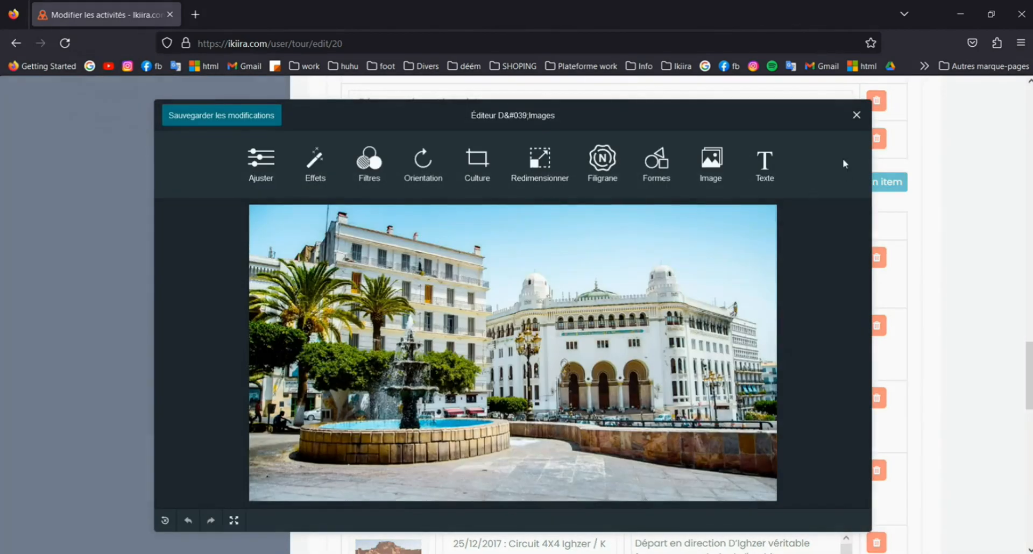
click(855, 117)
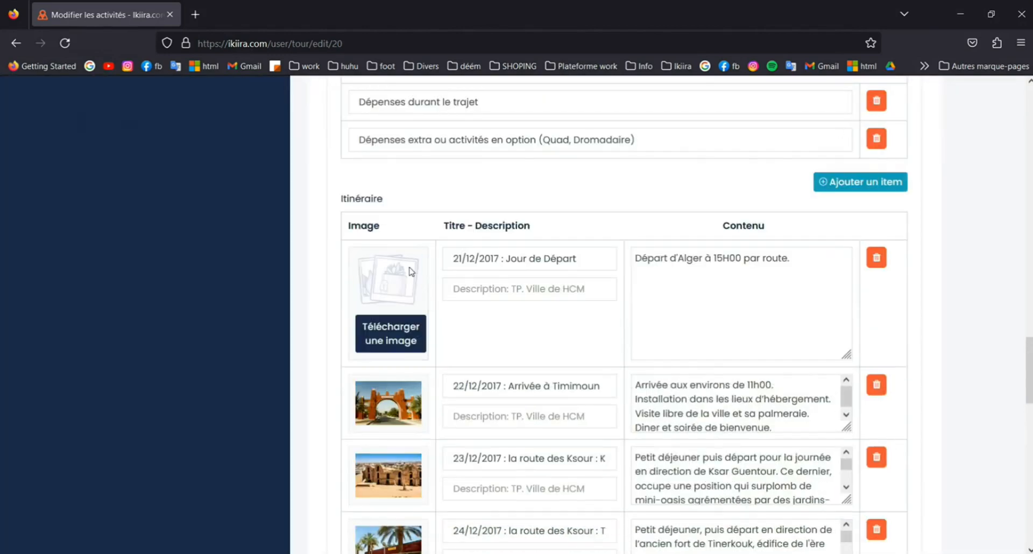
Browse the image library for the departure day's itinerary picture and close it without choosing one.
click(390, 341)
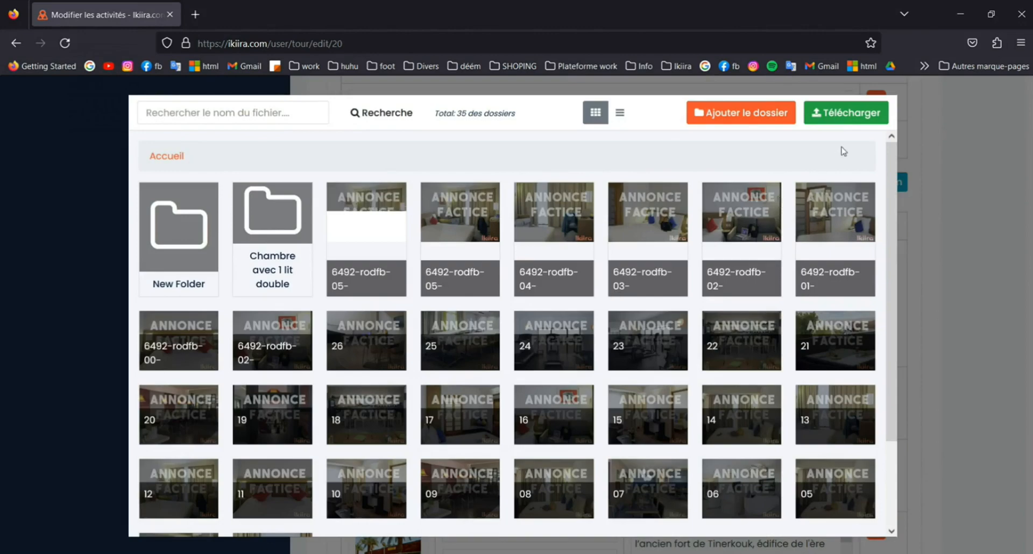
click(952, 170)
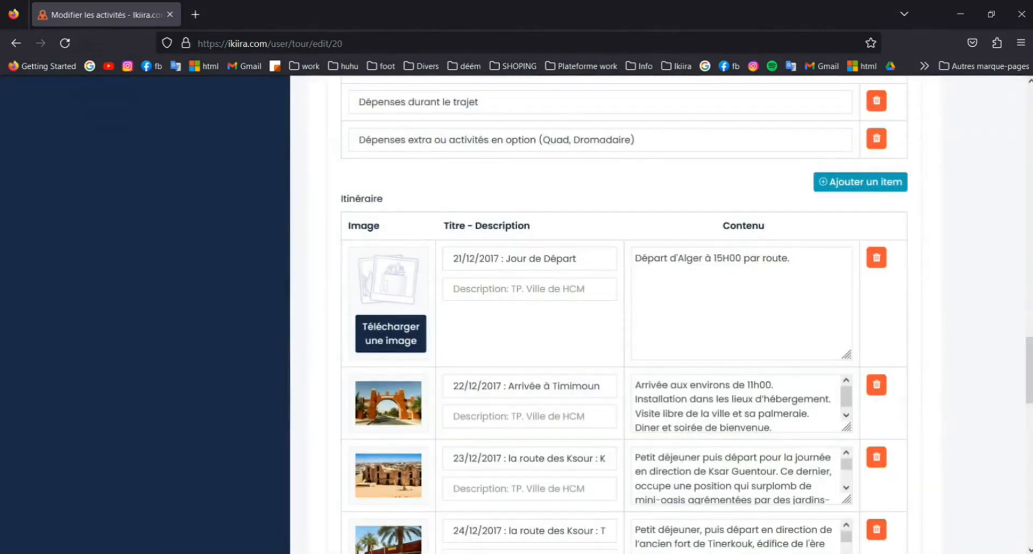
scroll(533, 313, up, 2)
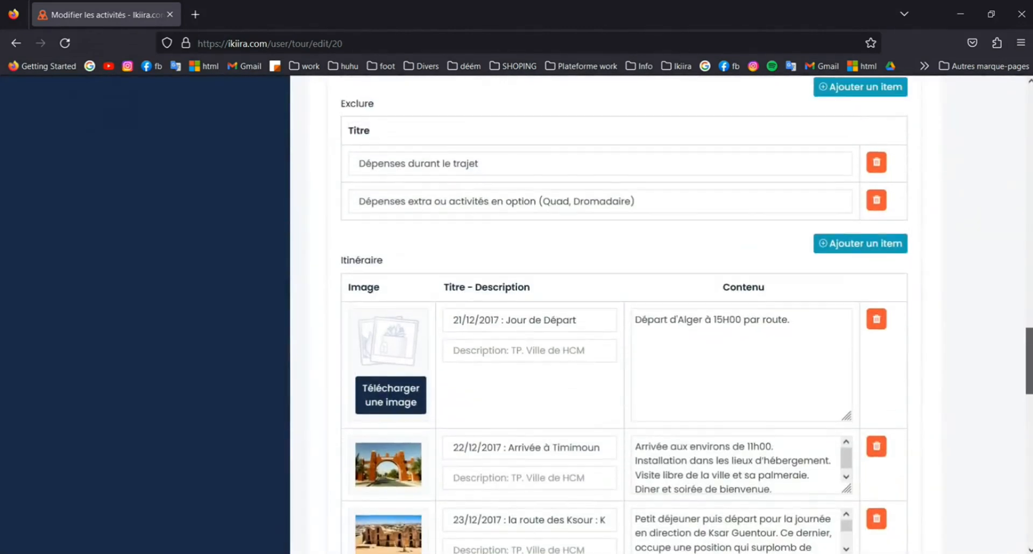
Review the itinerary entries' titles and contents, from the departure day to the return to Alger.
click(582, 320)
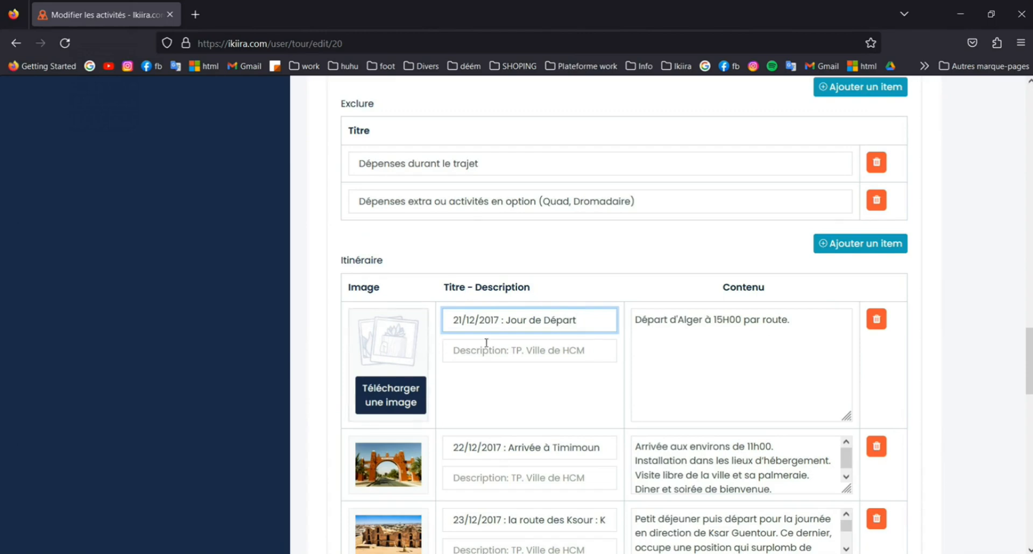
click(768, 347)
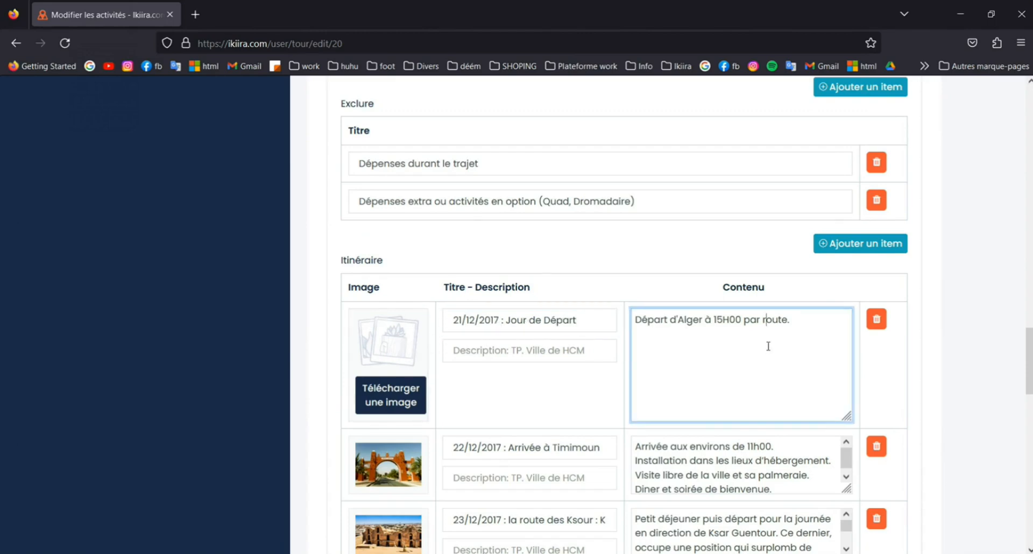
scroll(1028, 356, down, 3)
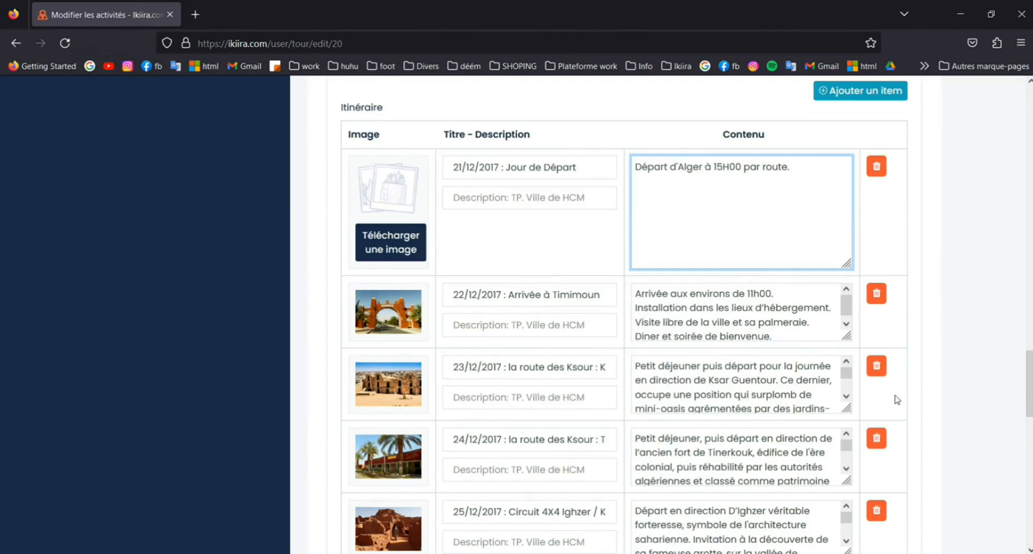
scroll(1025, 376, down, 6)
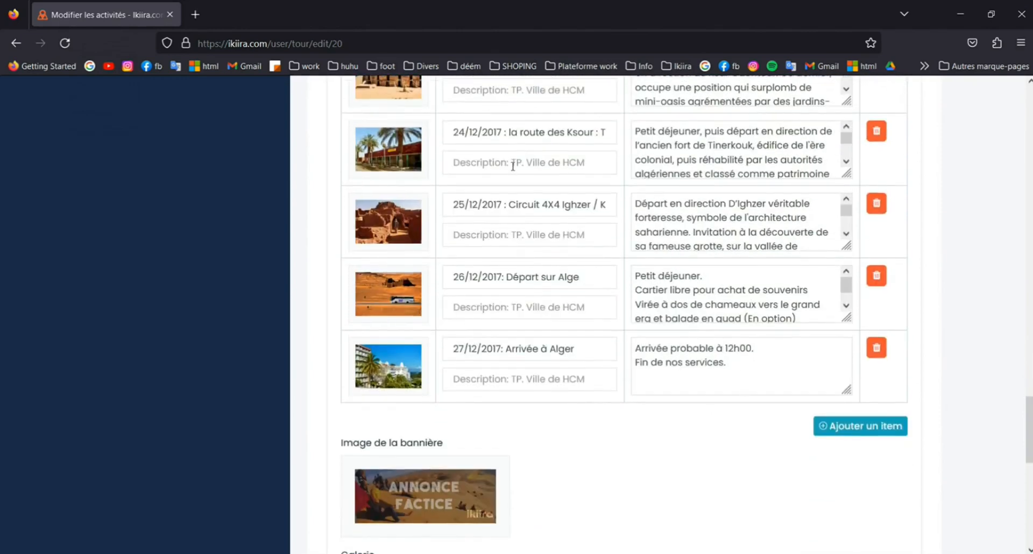
mouse_move(1030, 418)
mouse_down()
mouse_move(1030, 358)
mouse_move(1030, 431)
mouse_up()
Examine the banner image and gallery, then browse the gallery's image library without selecting anything.
mouse_move(416, 404)
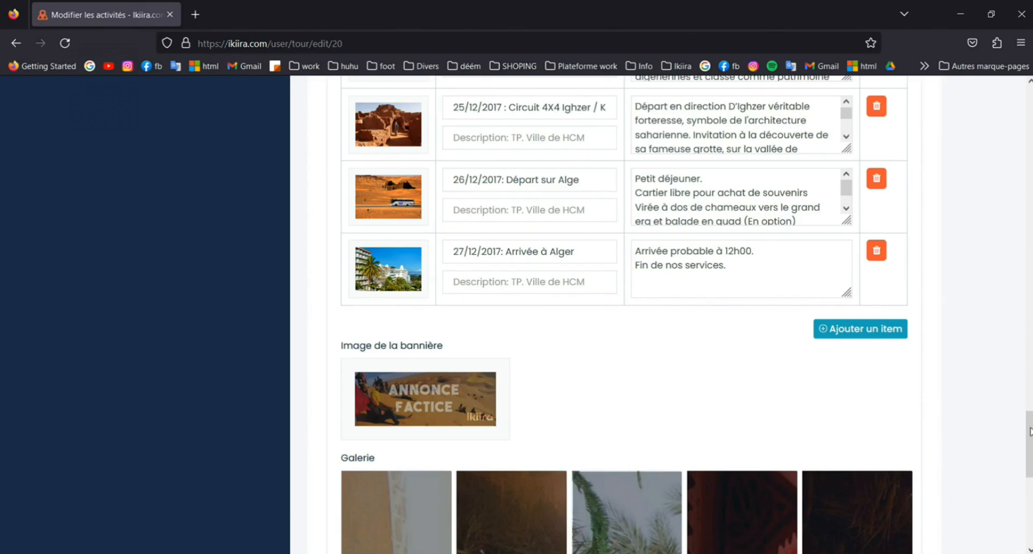
scroll(1030, 430, down, 4)
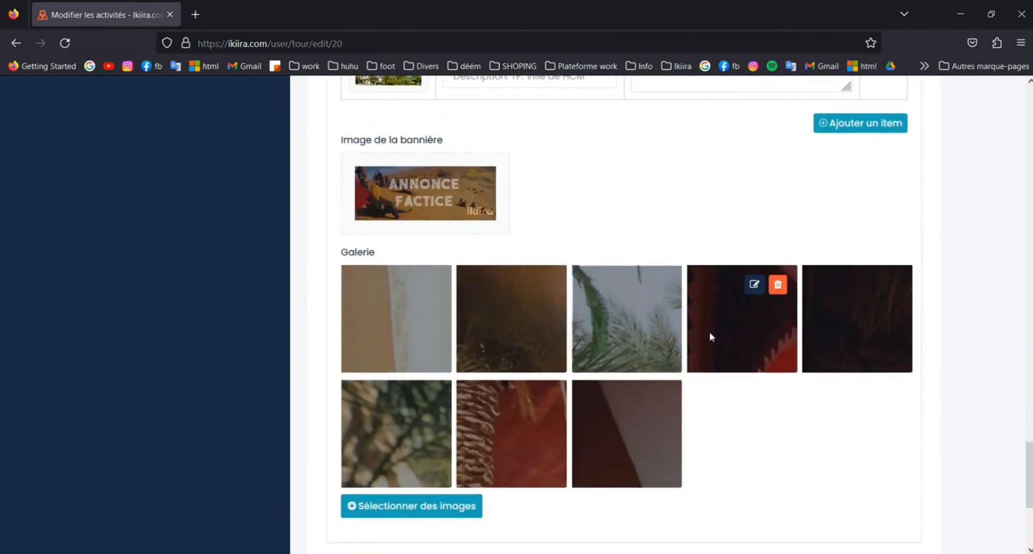
scroll(1029, 473, down, 1)
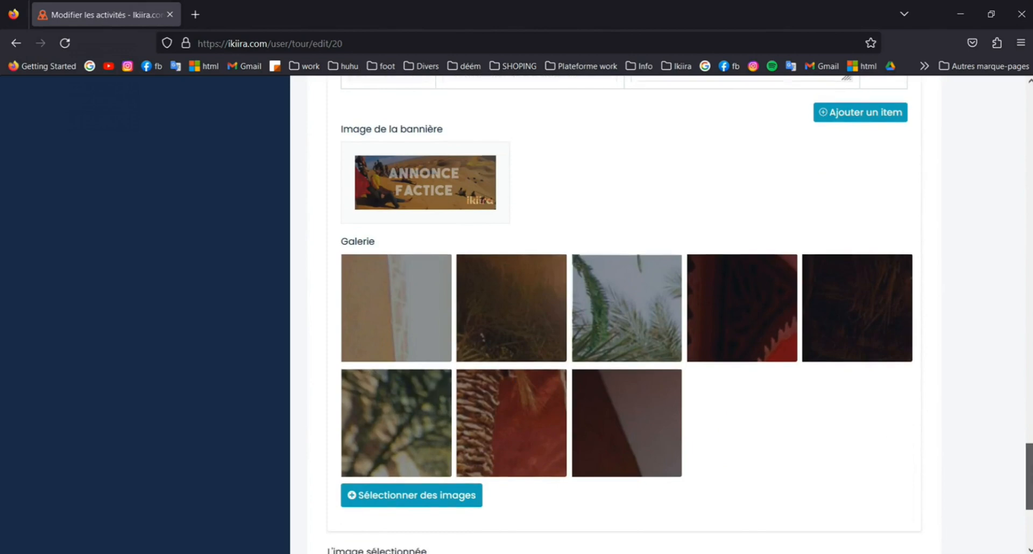
scroll(725, 462, down, 1)
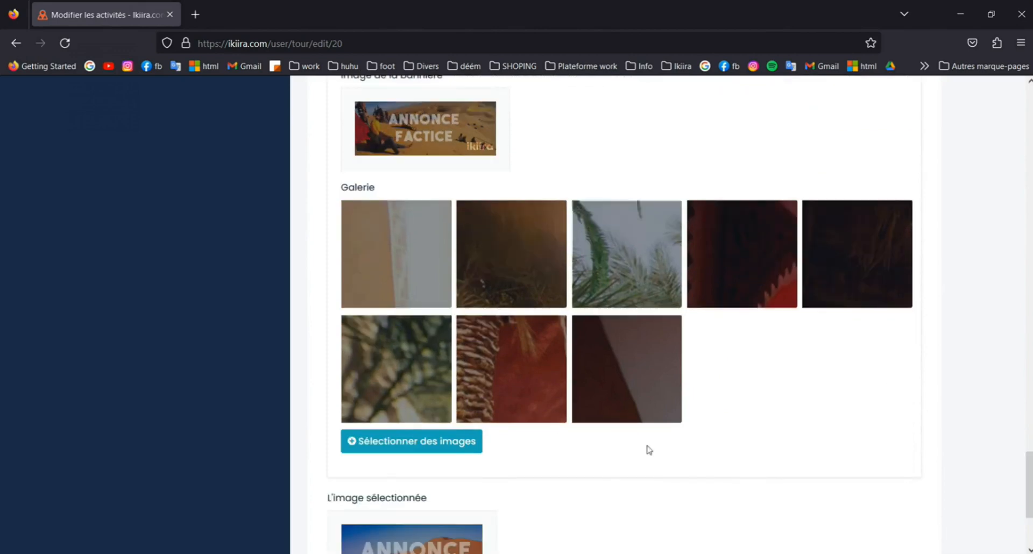
click(411, 444)
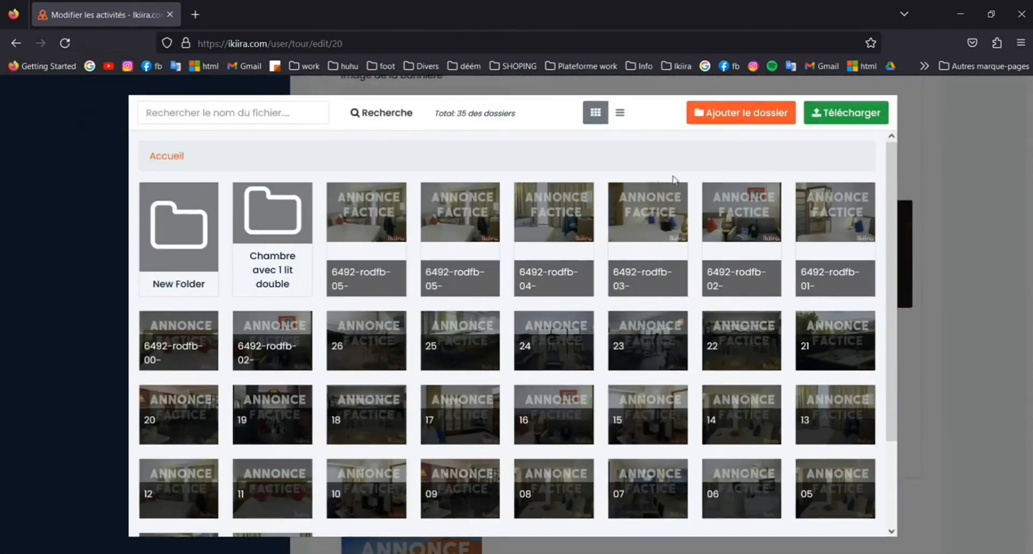
click(1016, 224)
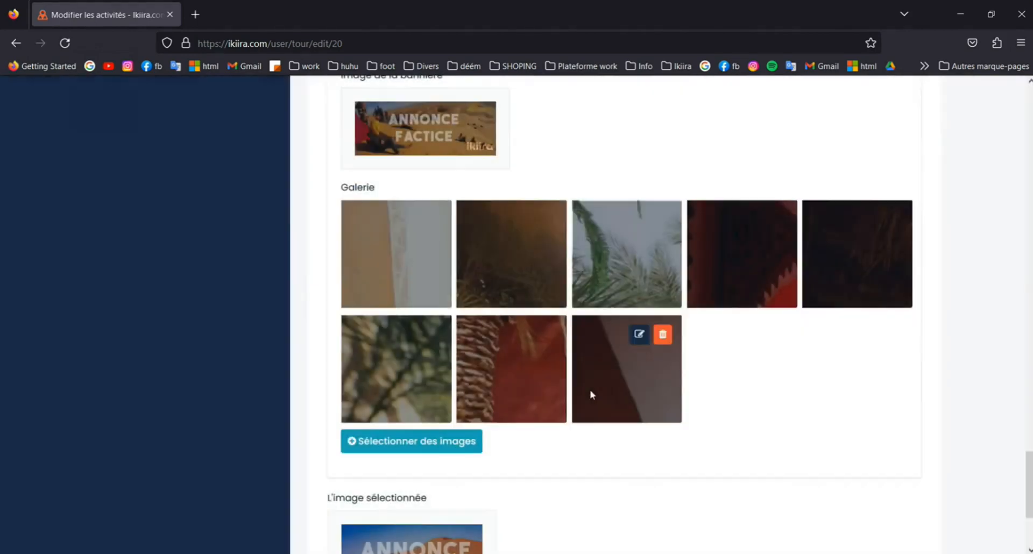
Check the activity's selected image, then open the Emplacements section of the edit form.
scroll(450, 377, down, 3)
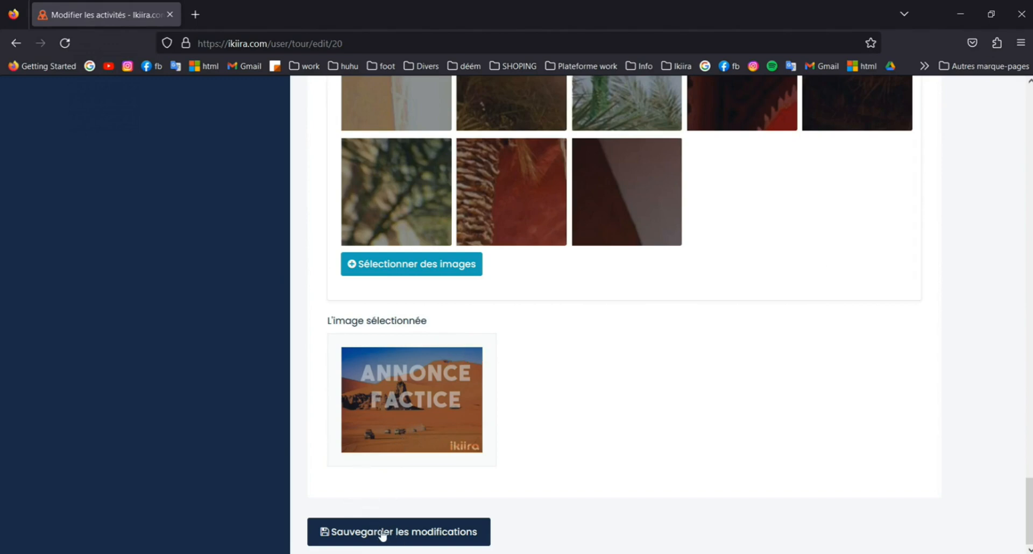
drag(1028, 509, 1015, 114)
click(429, 253)
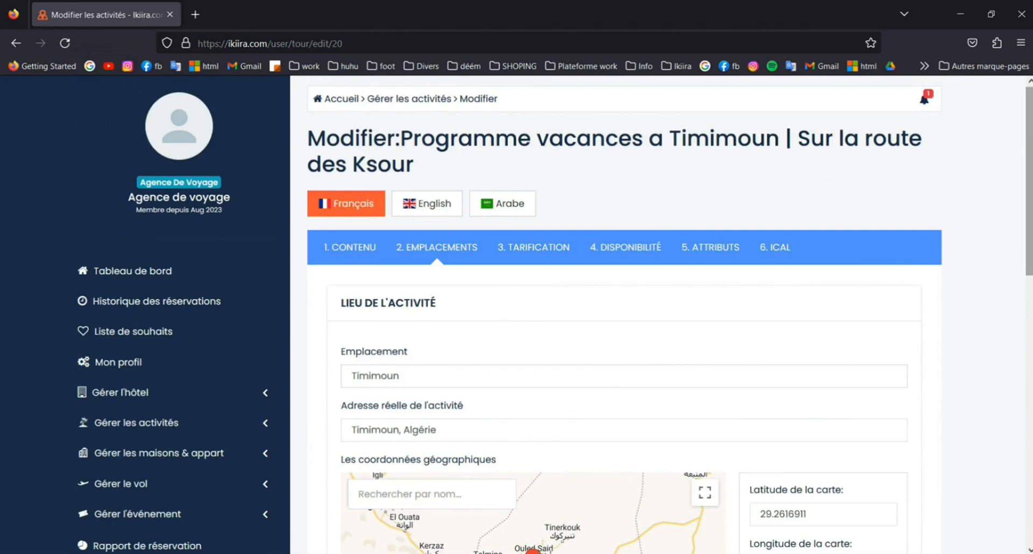
Check the activity's Emplacement choices, the real address suggestions for Timimoun, Algérie, and the map coordinates.
scroll(879, 335, down, 1)
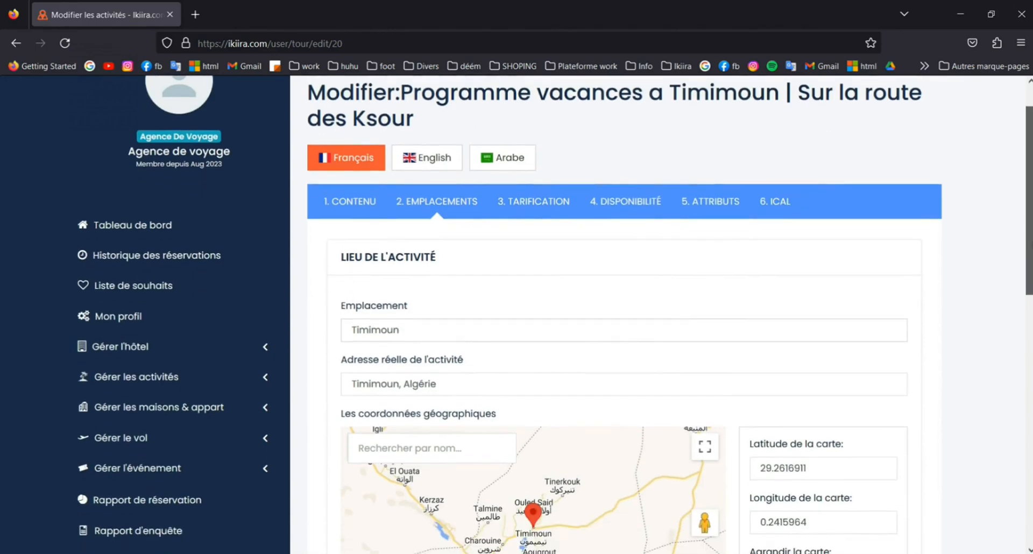
scroll(942, 277, down, 1)
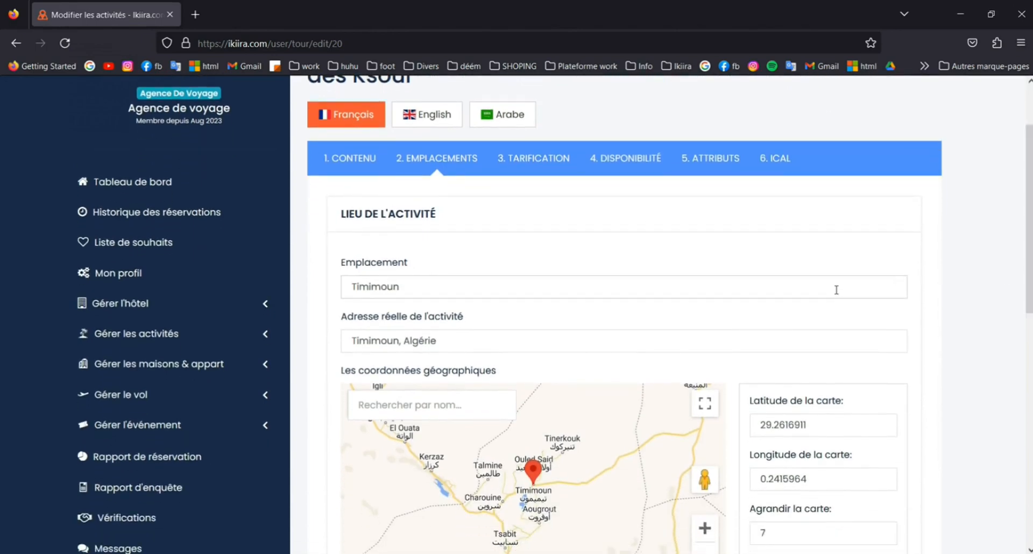
click(844, 290)
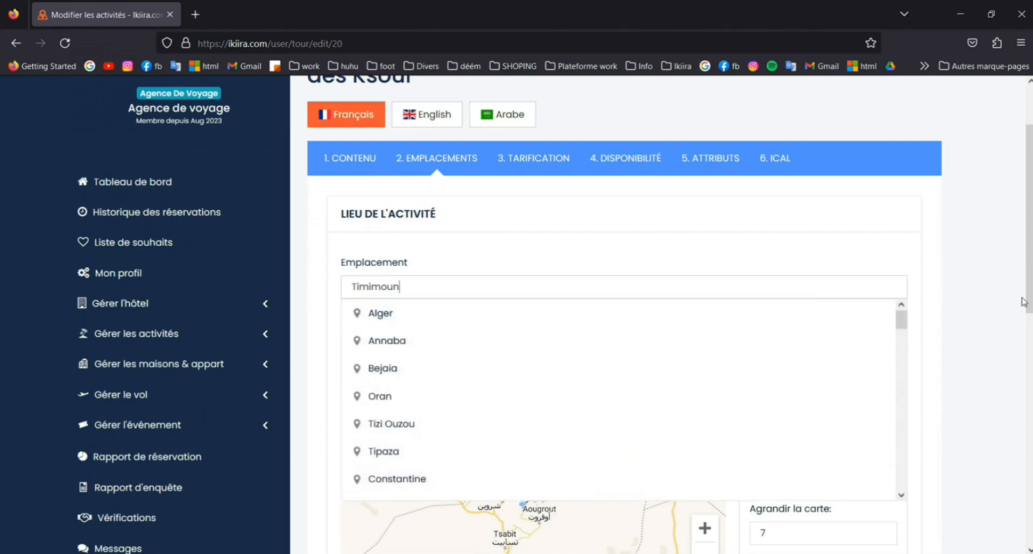
click(1006, 272)
scroll(796, 257, down, 2)
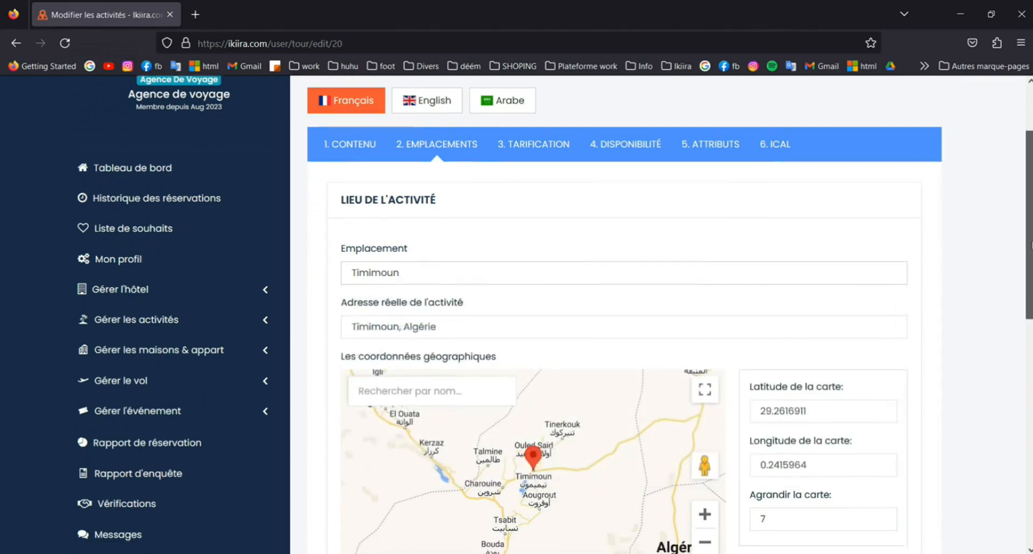
click(533, 263)
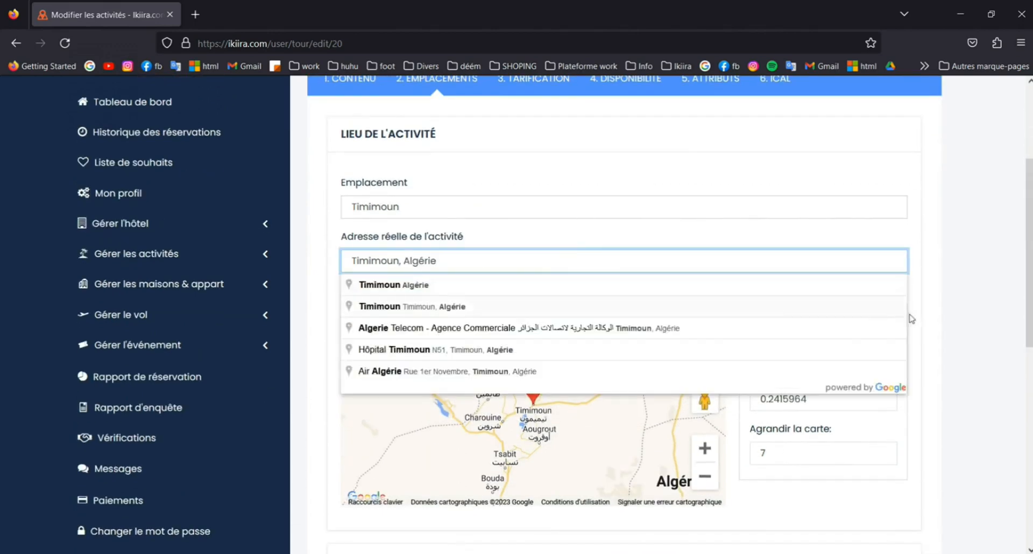
click(1008, 284)
drag(1030, 283, 1029, 327)
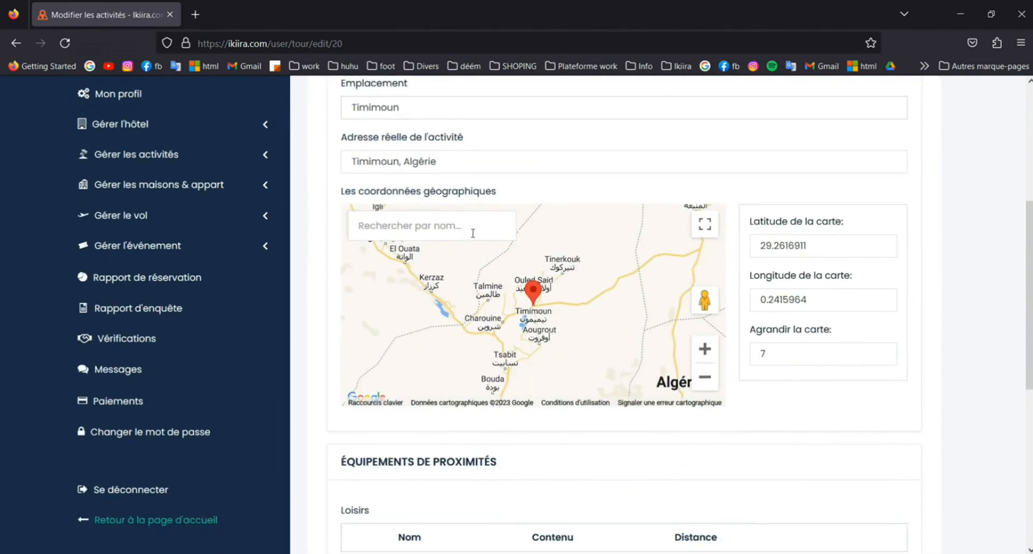
Add an empty Loisirs item under the nearby facilities, try its name and content fields, and delete the item.
drag(1029, 278, 1029, 405)
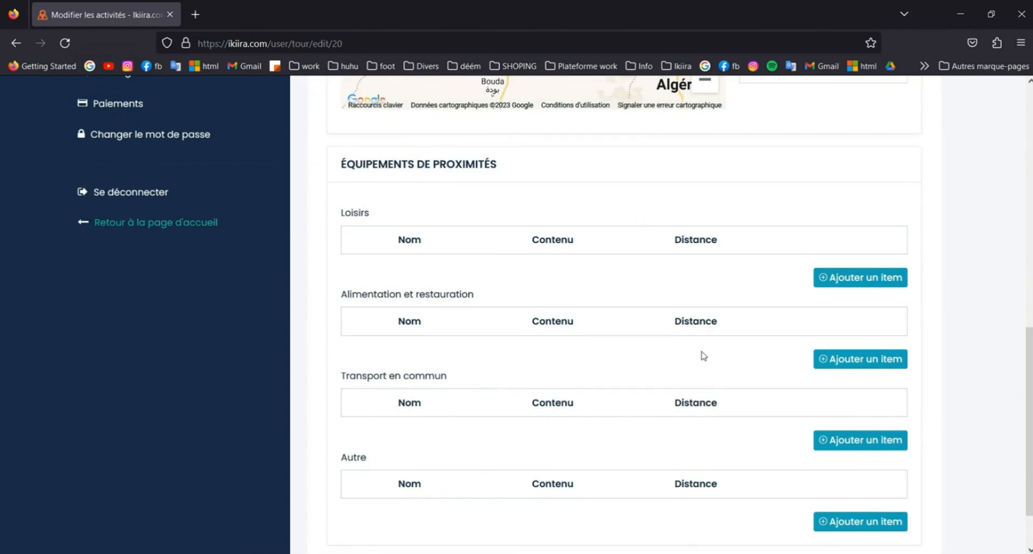
click(861, 278)
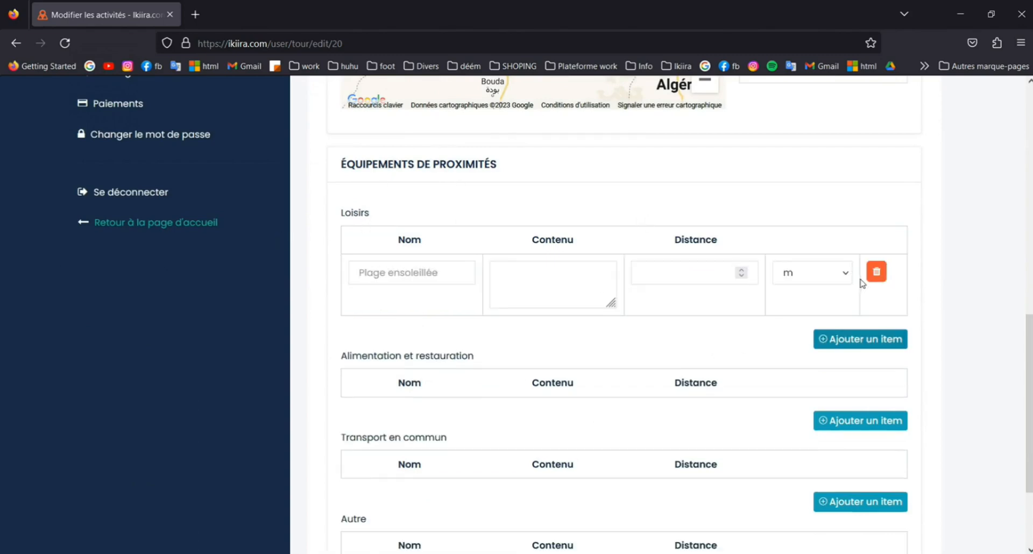
click(443, 276)
click(496, 275)
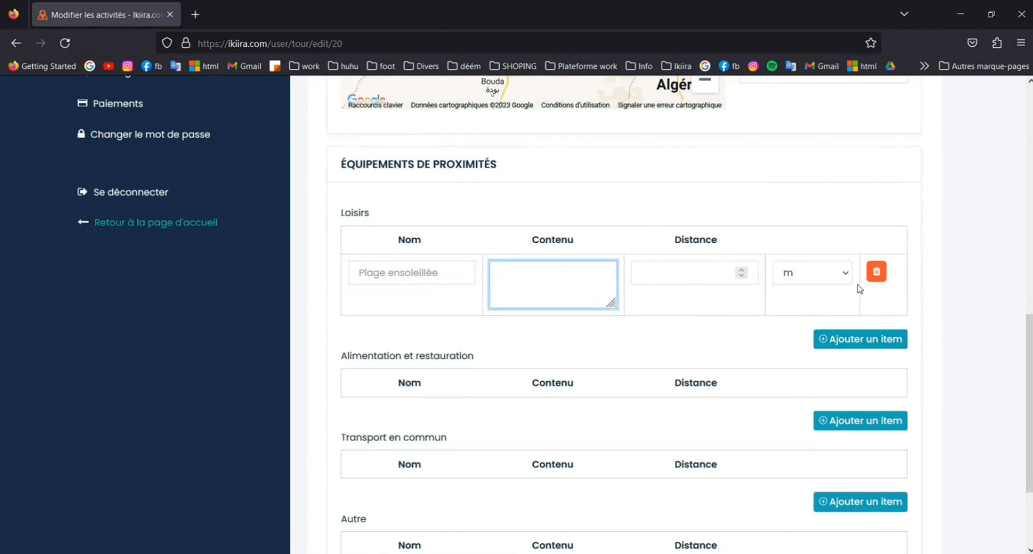
click(877, 273)
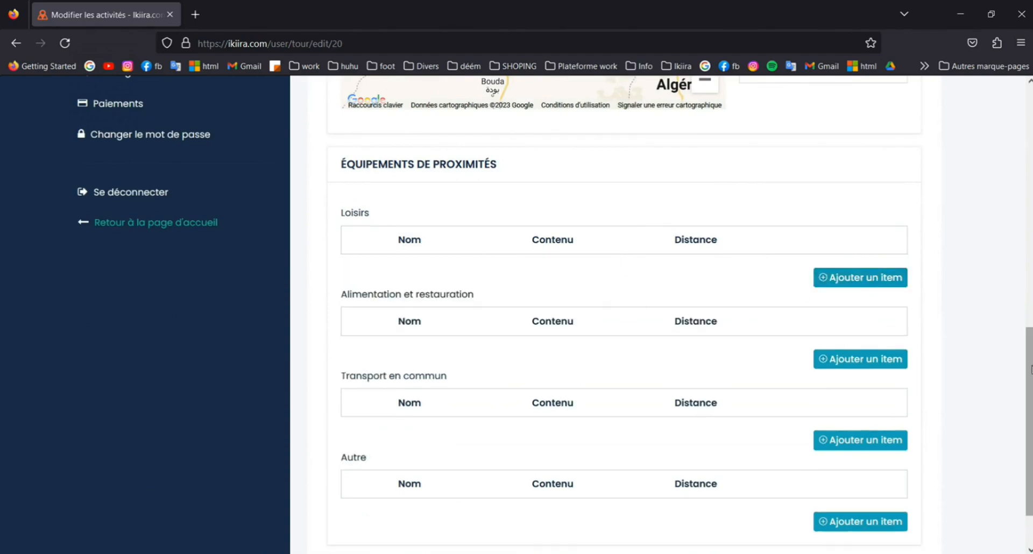
Open the Tarification section and set the availability to "Uniquement disponible à des dates précises".
scroll(1029, 420, down, 2)
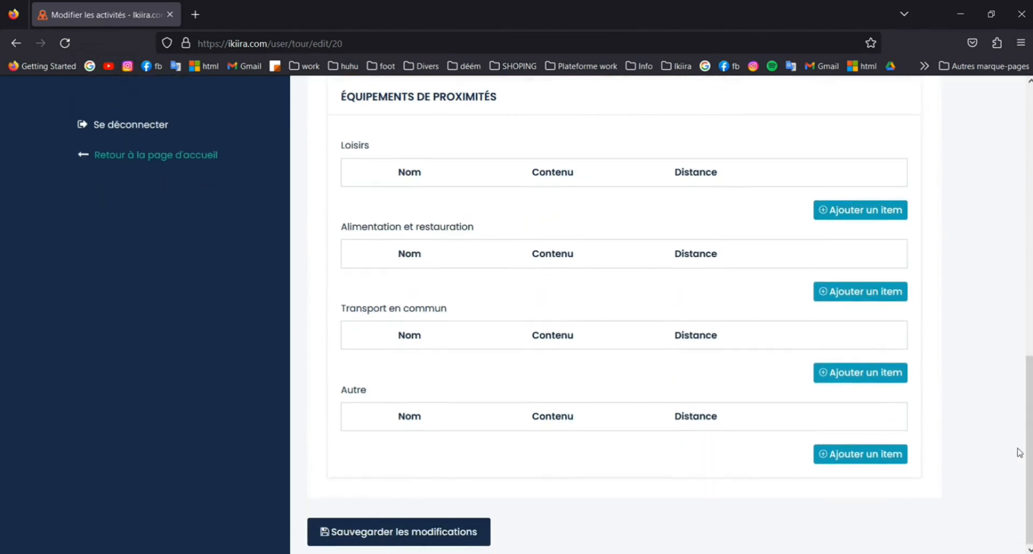
drag(1028, 479, 976, 238)
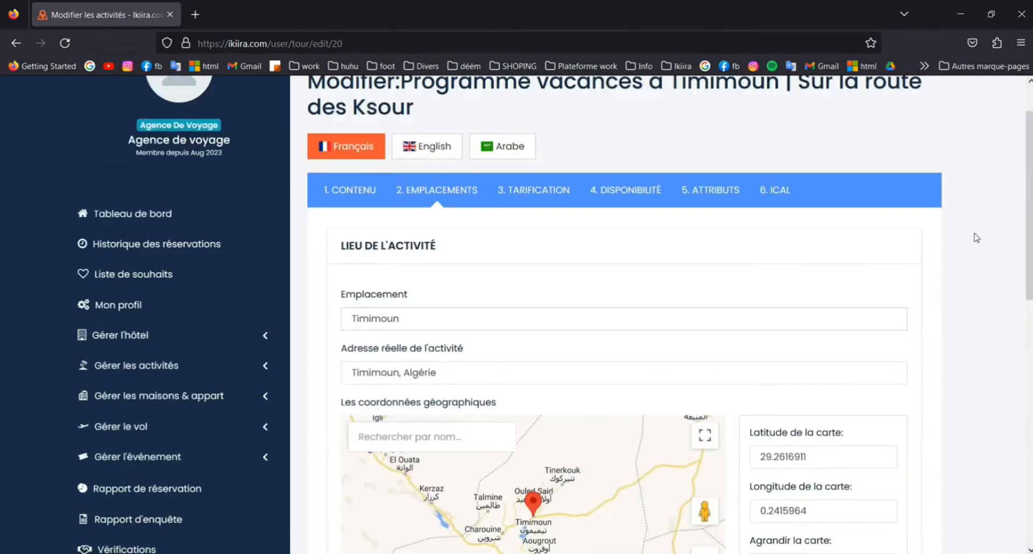
click(532, 194)
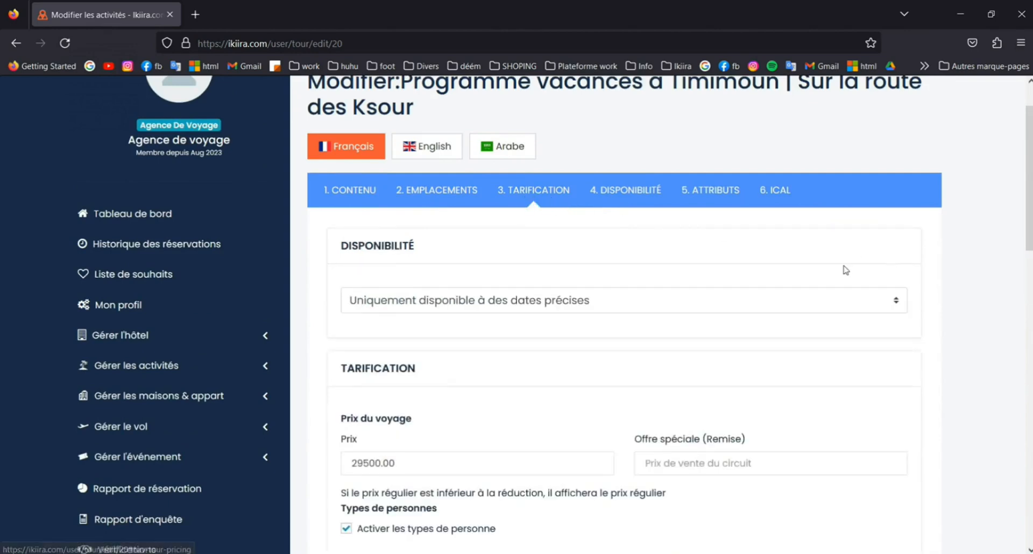
click(724, 305)
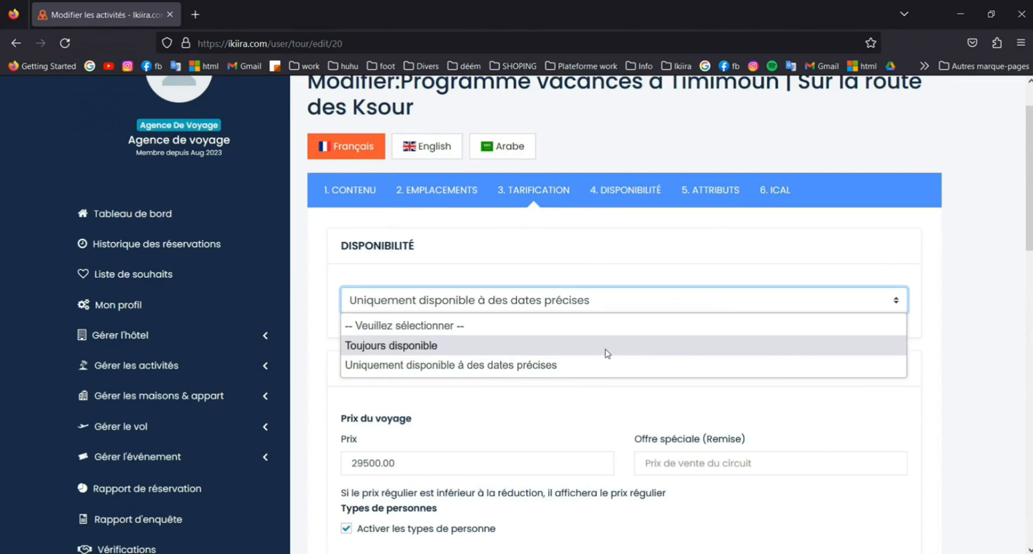
click(567, 370)
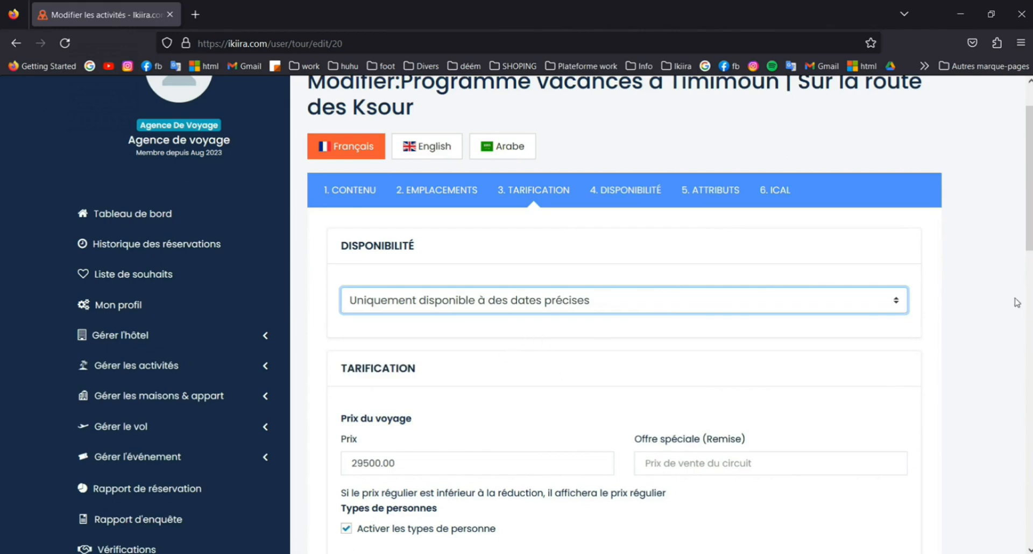
Set the trip's special offer (Remise) price to 27500.
scroll(600, 276, down, 3)
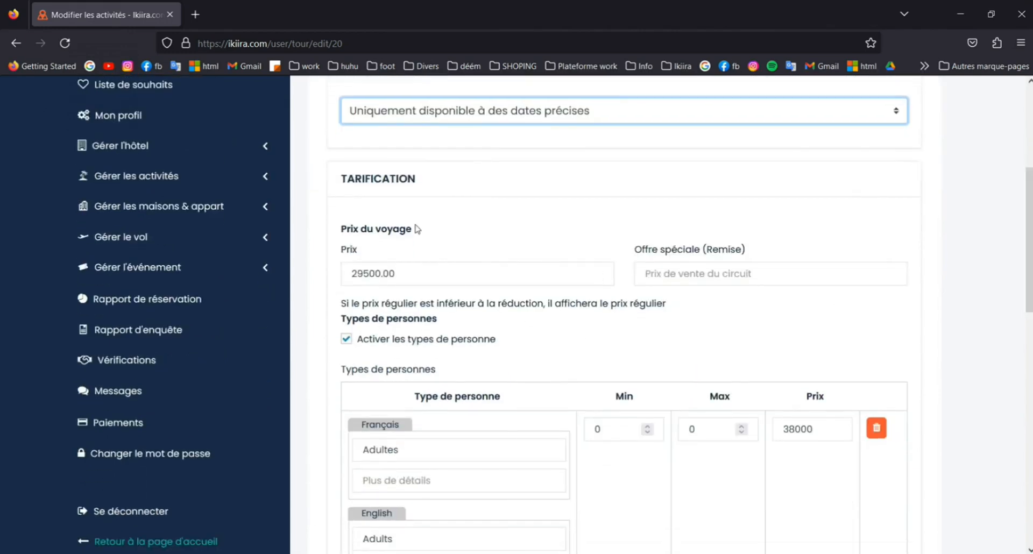
click(426, 276)
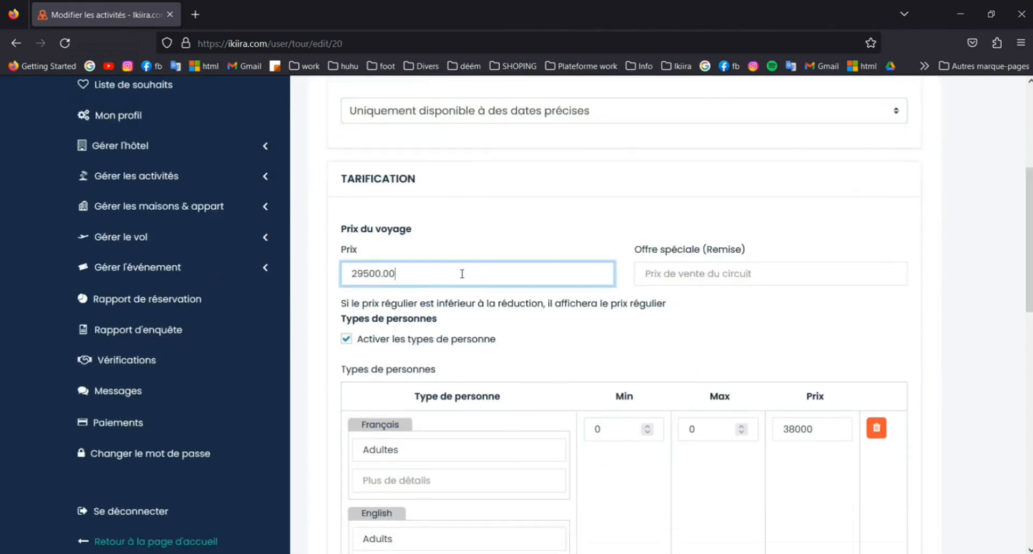
click(675, 276)
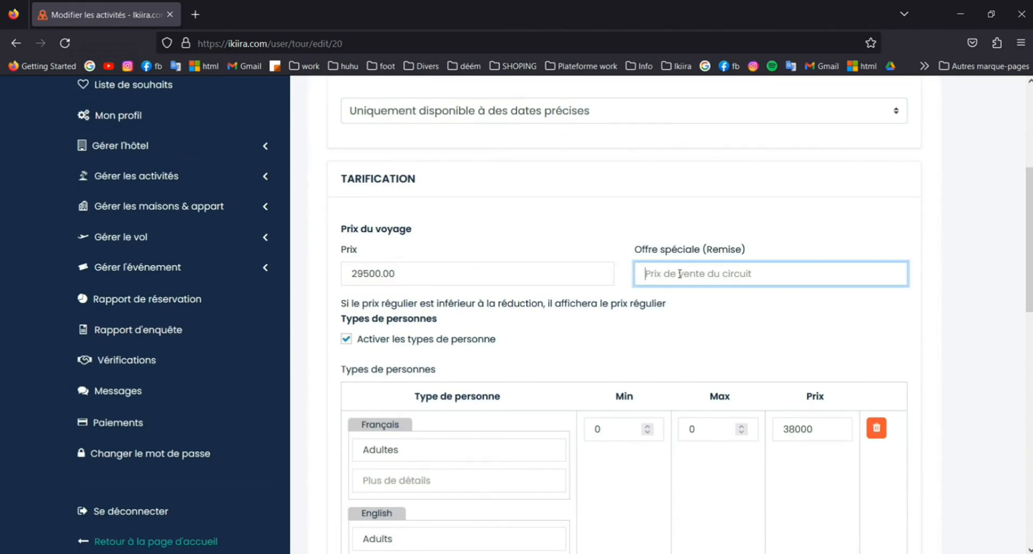
text(27500)
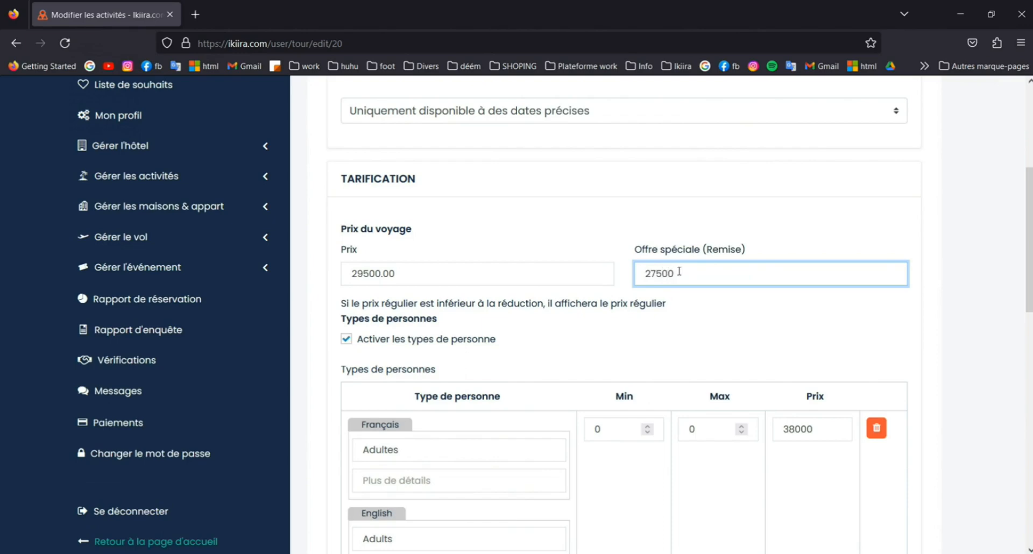
click(721, 308)
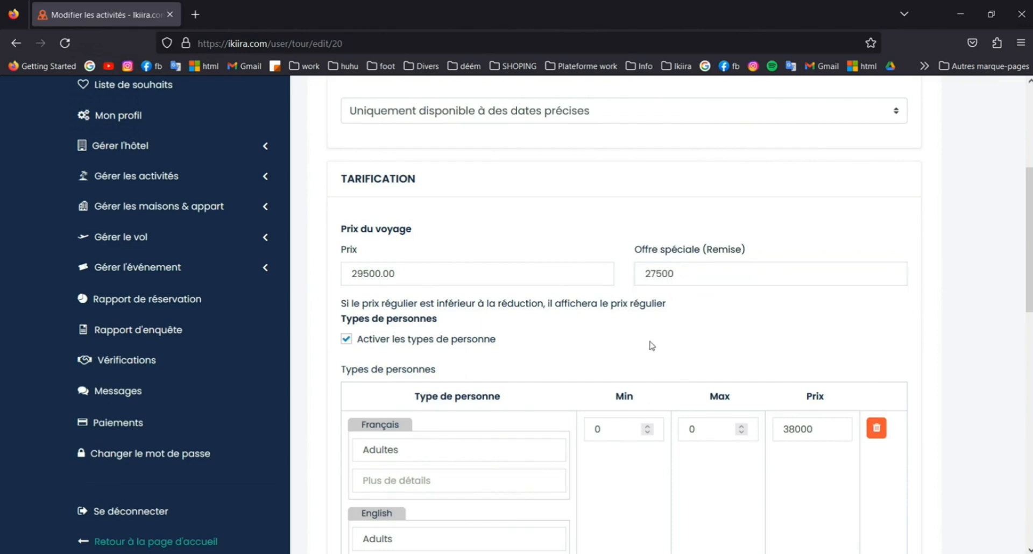
Turn the person types option off and back on in the trip pricing.
scroll(467, 350, down, 1)
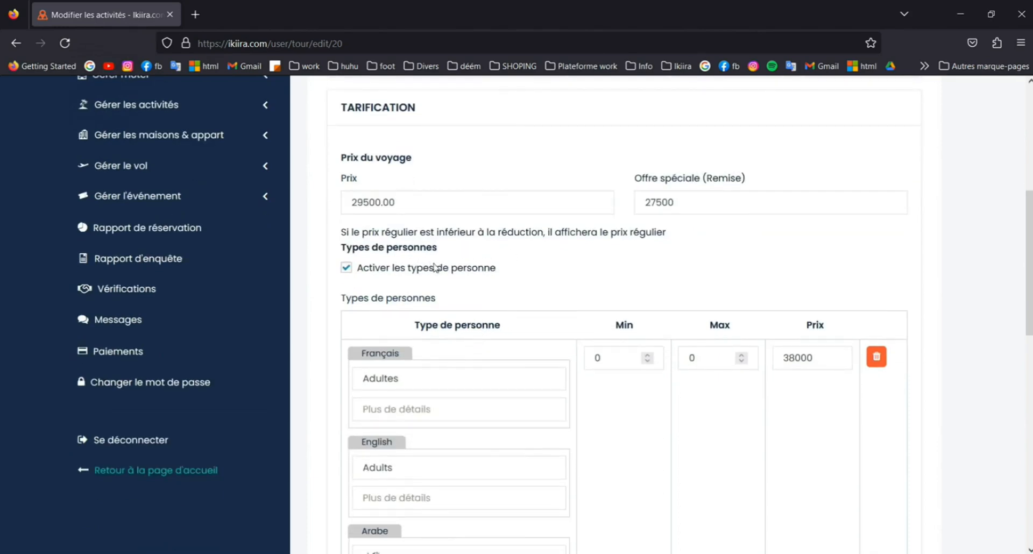
click(346, 269)
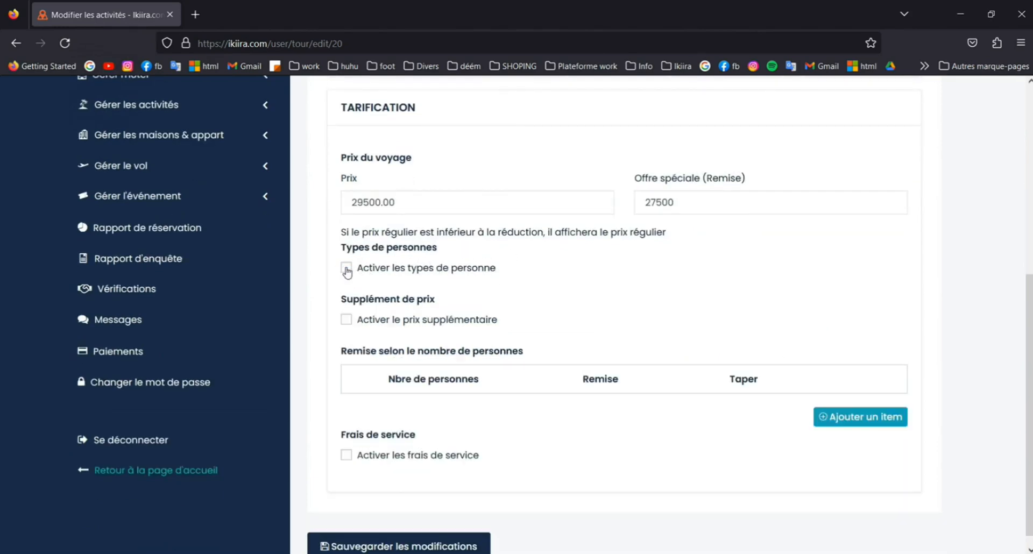
click(347, 269)
Review the names and prices of the Adultes and Enfants person types in the pricing table.
scroll(522, 299, down, 2)
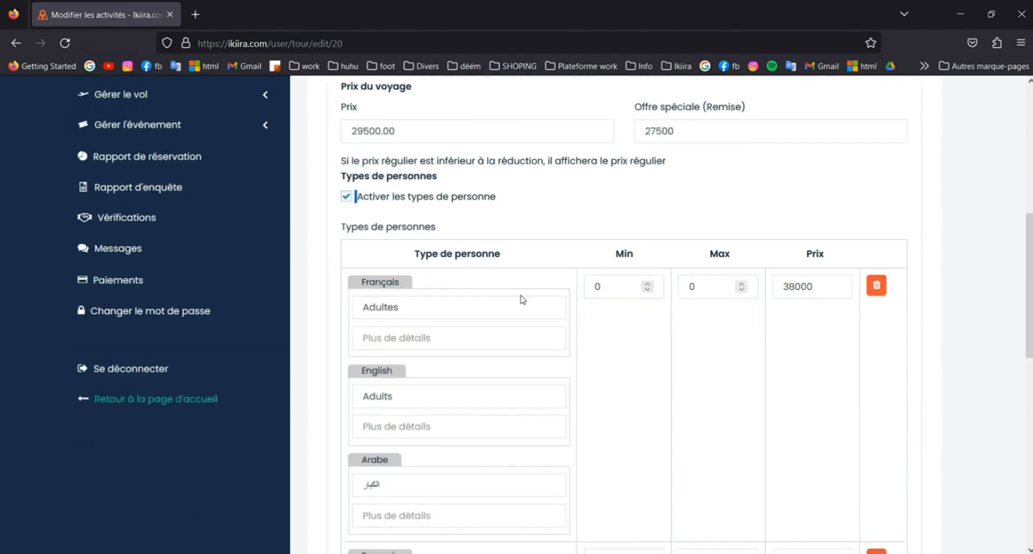
click(475, 303)
drag(823, 293, 764, 297)
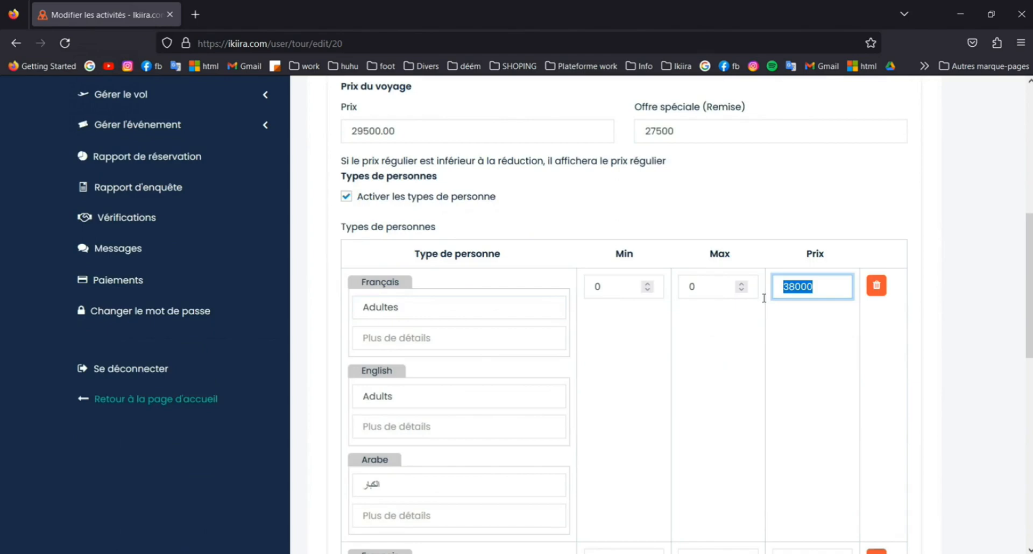
click(938, 316)
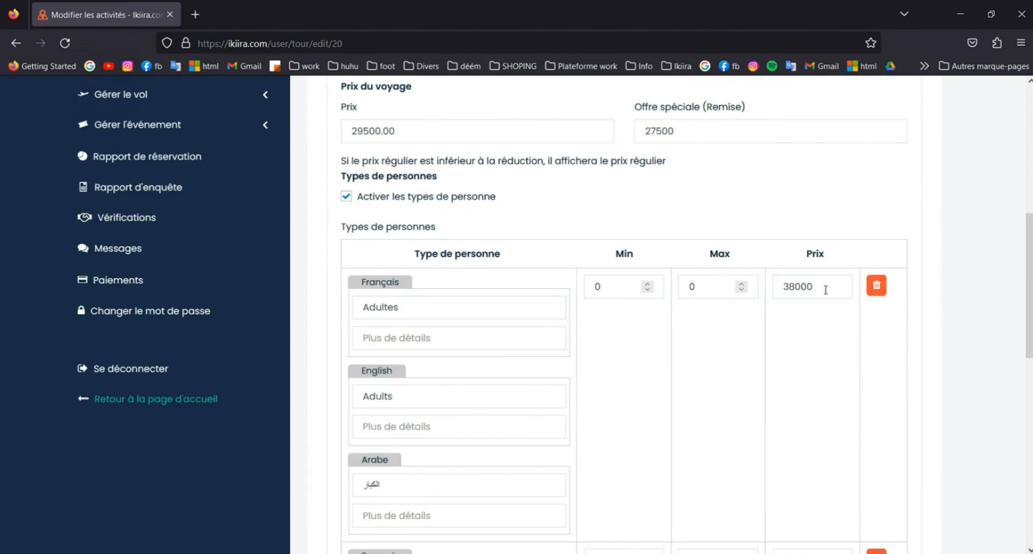
scroll(468, 334, down, 5)
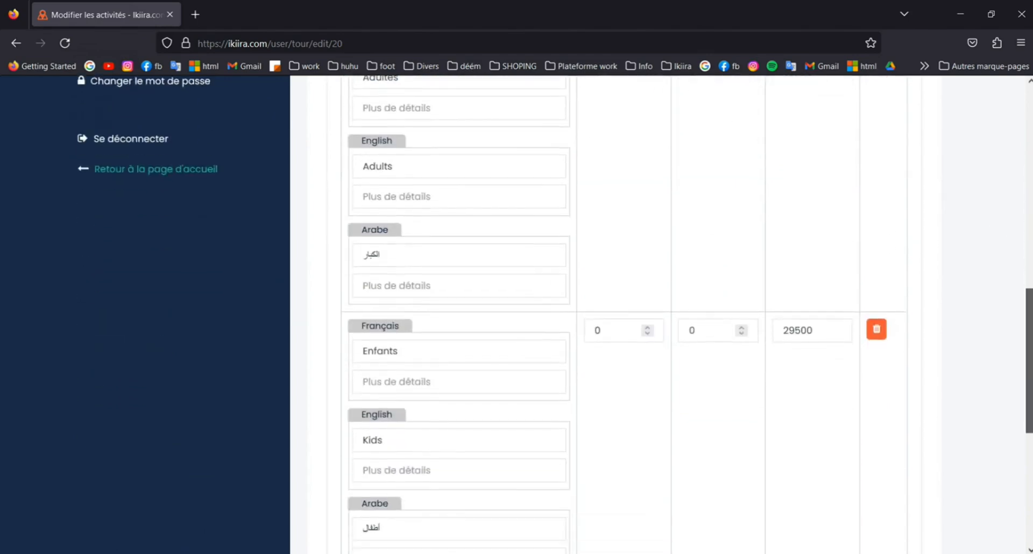
click(468, 333)
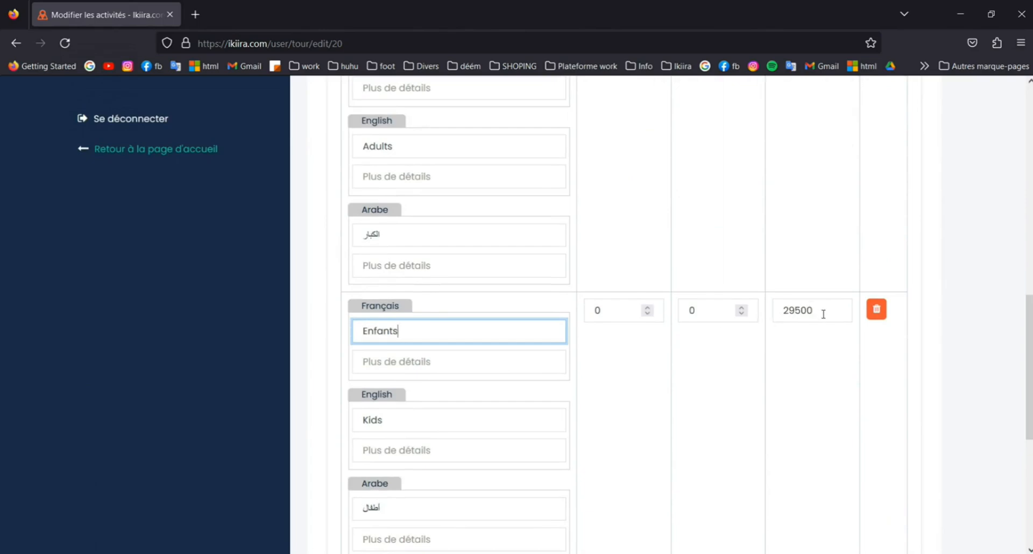
scroll(773, 369, up, 6)
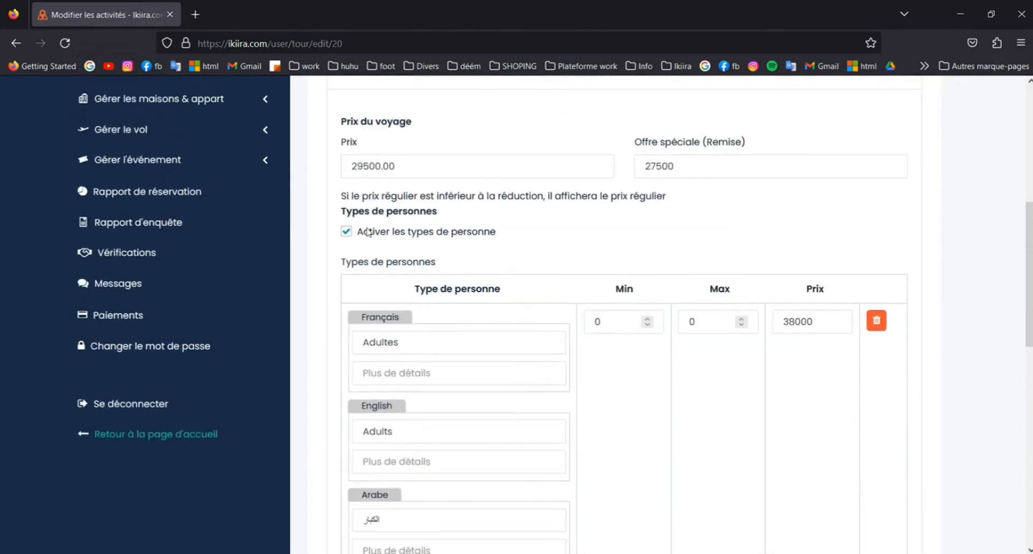
scroll(562, 316, down, 7)
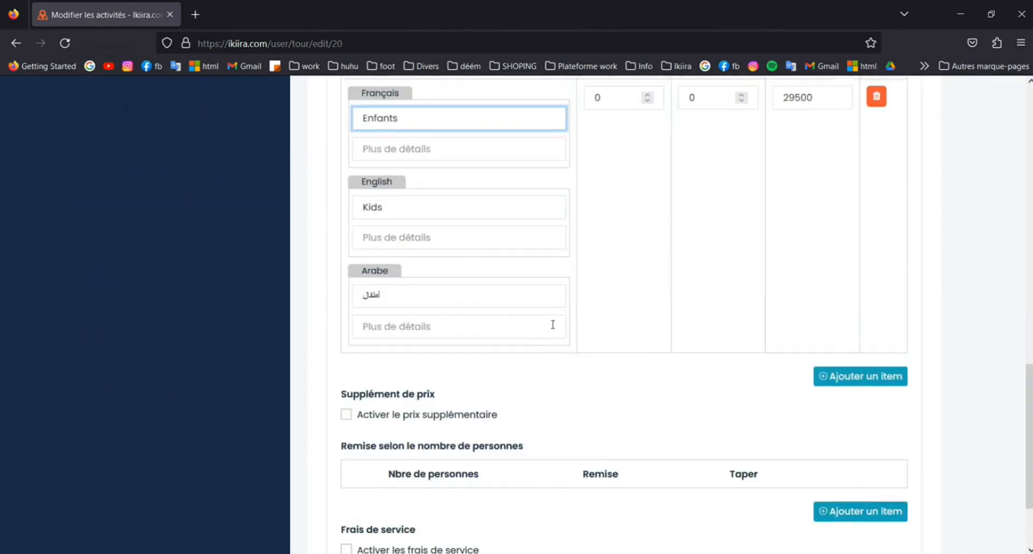
scroll(646, 330, up, 4)
scroll(642, 326, up, 3)
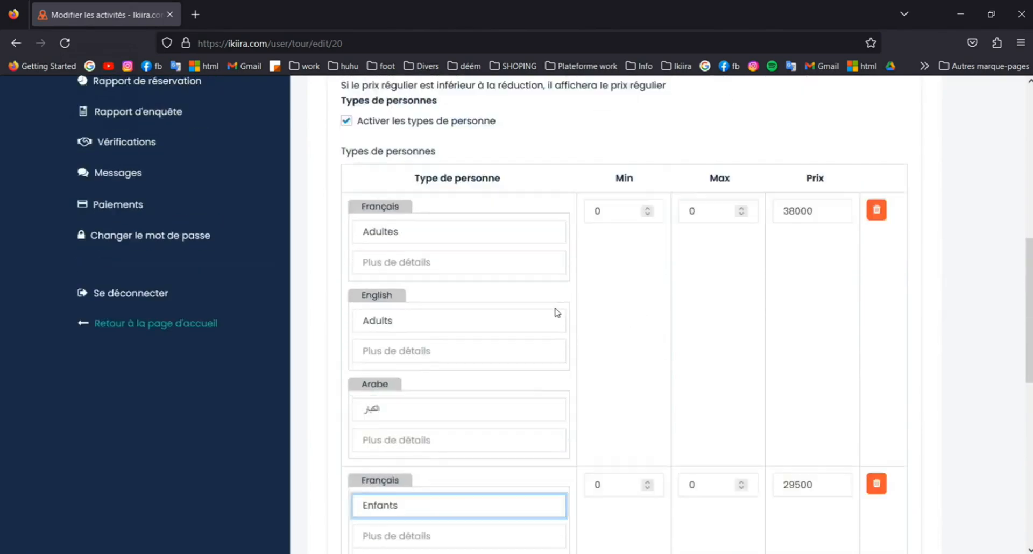
Add an empty person type below Enfants, look over its fields, and delete it.
scroll(482, 233, down, 8)
scroll(615, 334, down, 1)
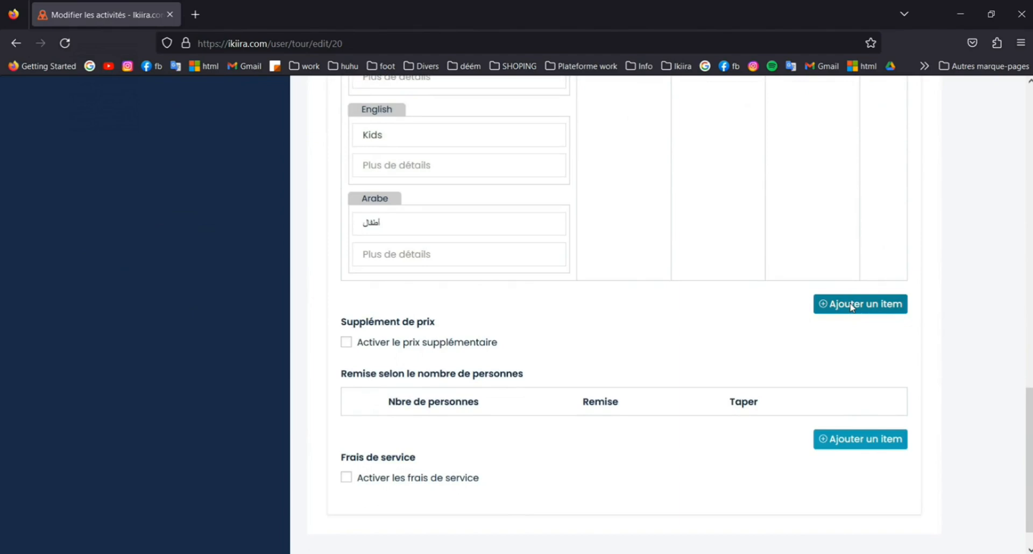
click(852, 306)
scroll(454, 310, down, 5)
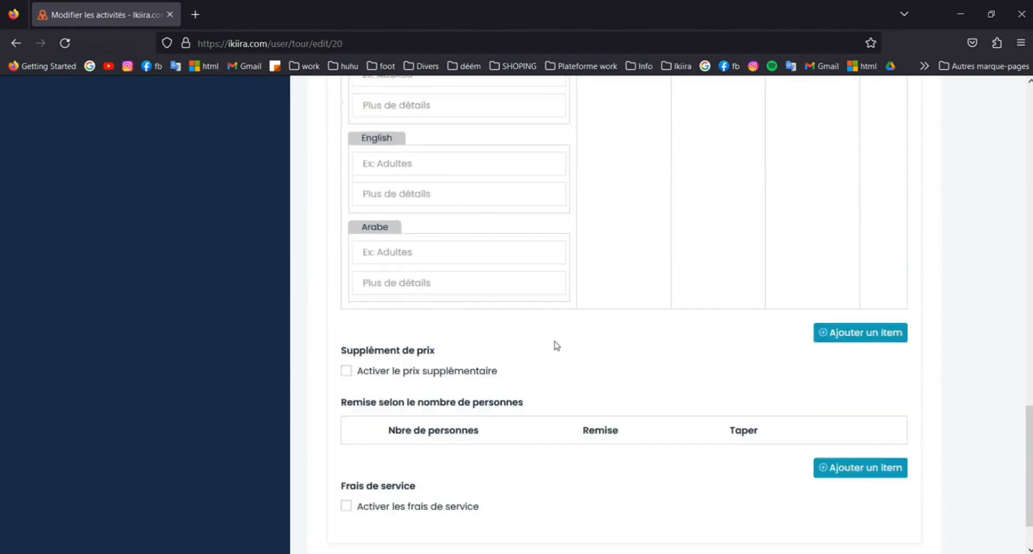
scroll(554, 346, up, 2)
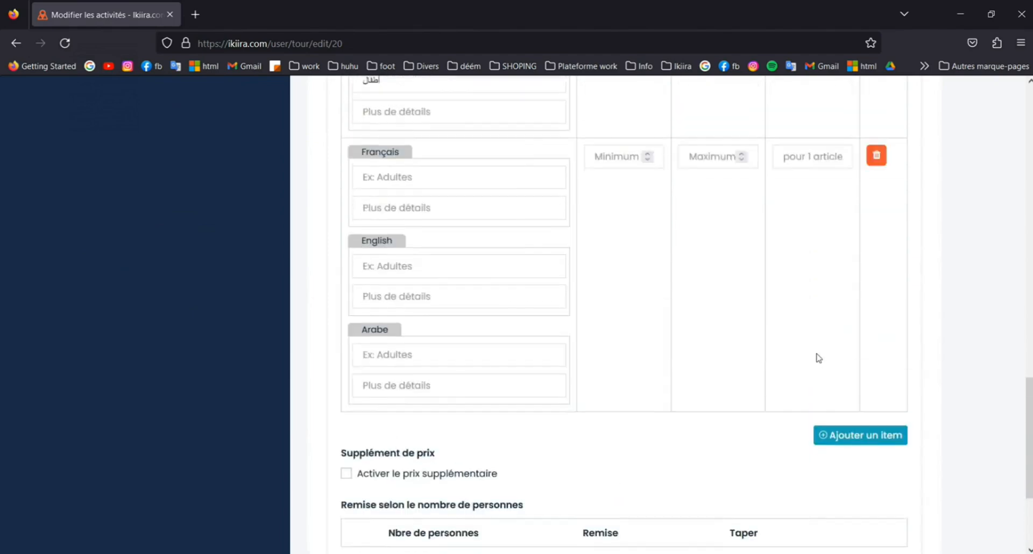
click(876, 156)
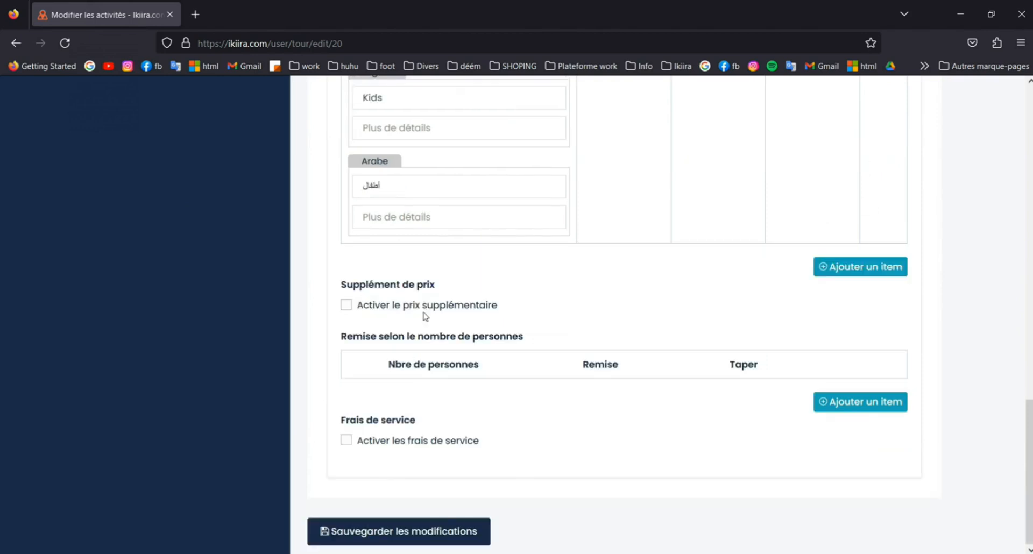
Activate the extra price, add an empty supplement item, and set its type to Par heure and then to Par jour.
click(347, 305)
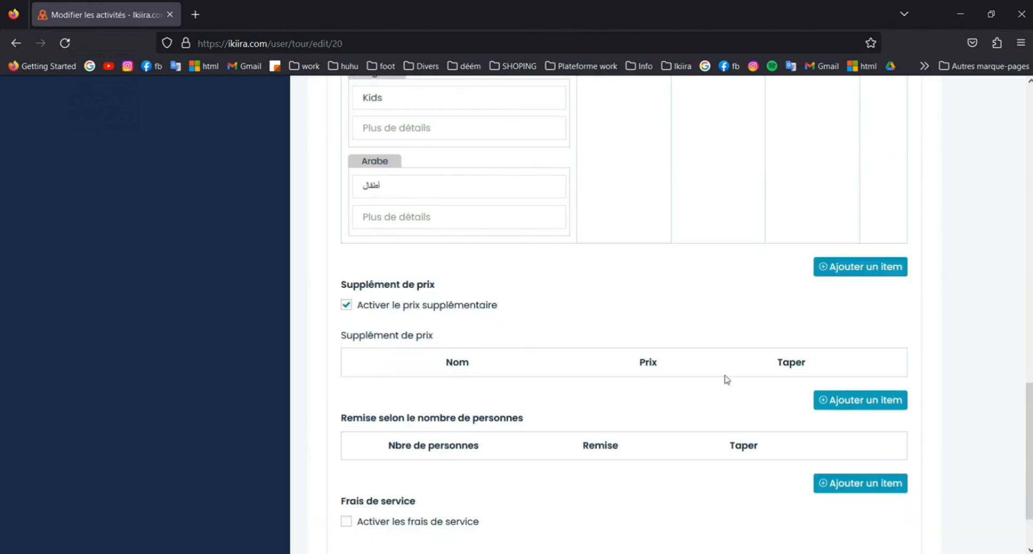
click(848, 401)
scroll(497, 309, down, 4)
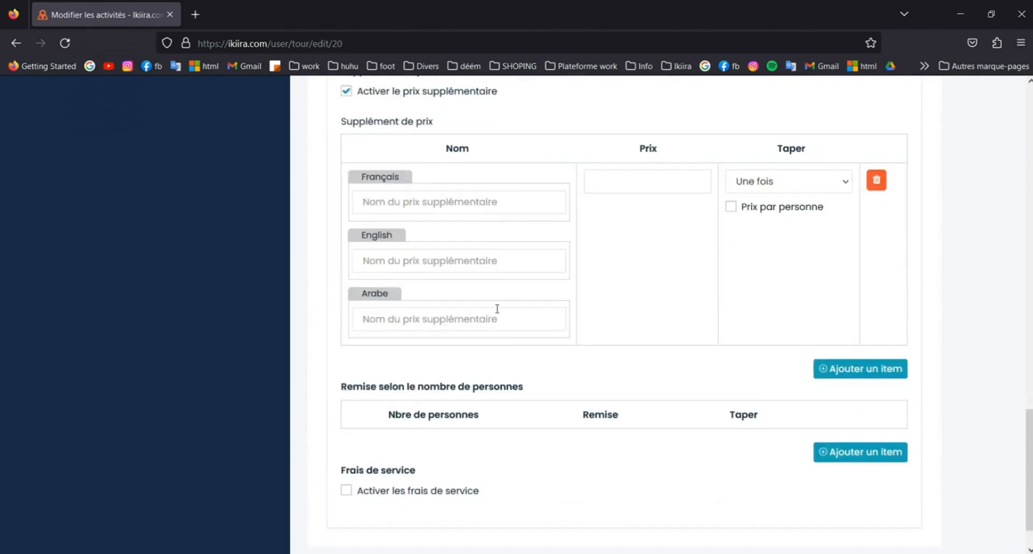
scroll(826, 293, up, 1)
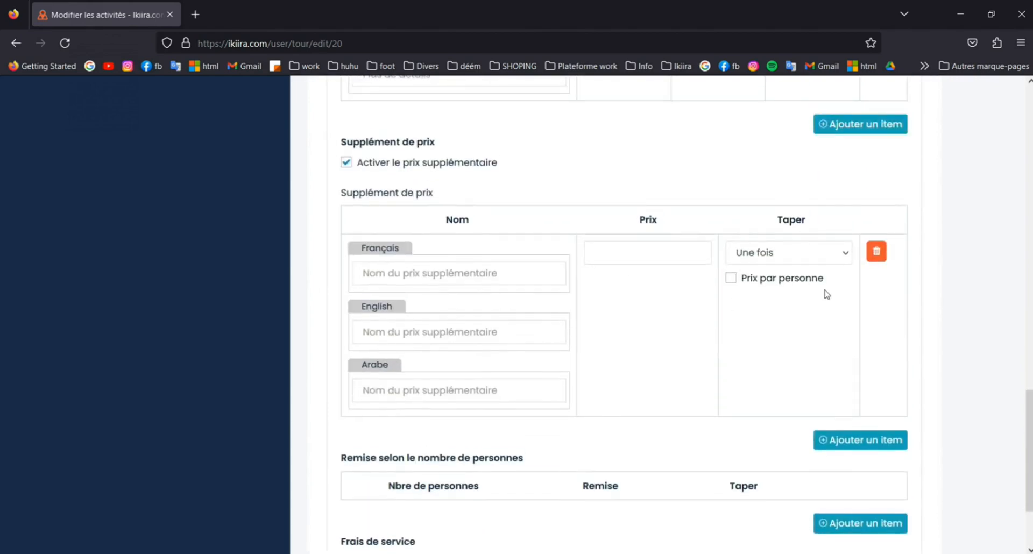
click(685, 247)
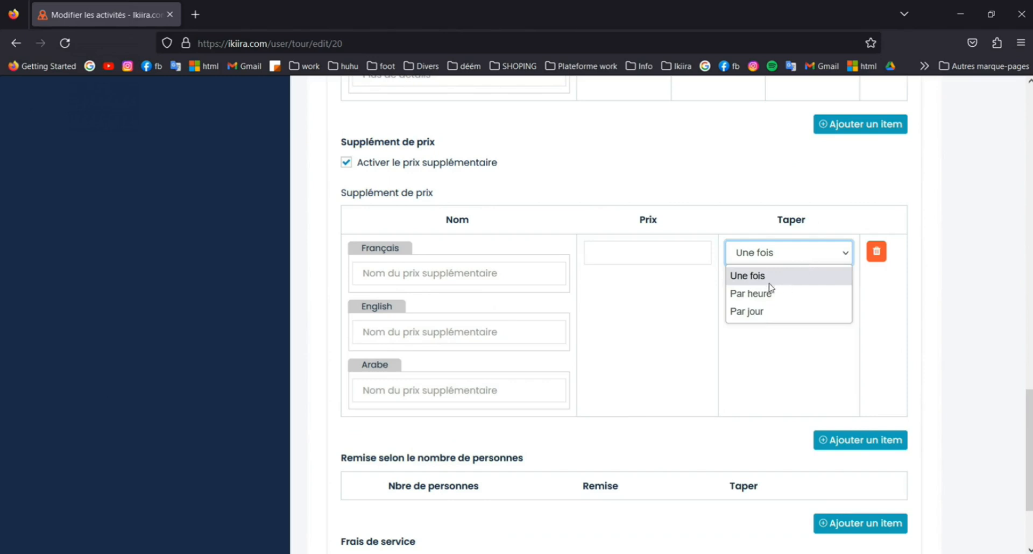
click(780, 293)
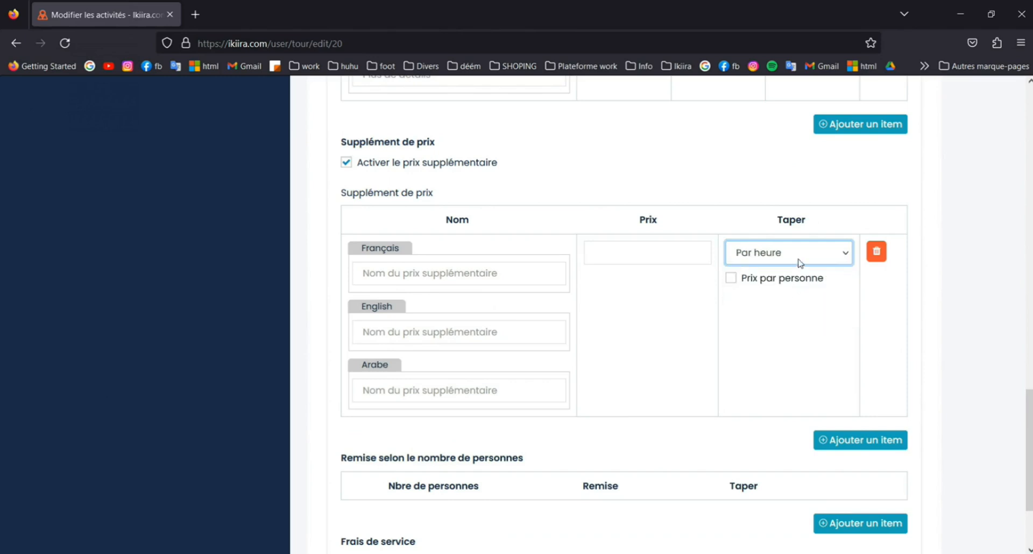
click(798, 258)
click(786, 312)
Delete the empty supplement item and deactivate the extra price.
click(877, 251)
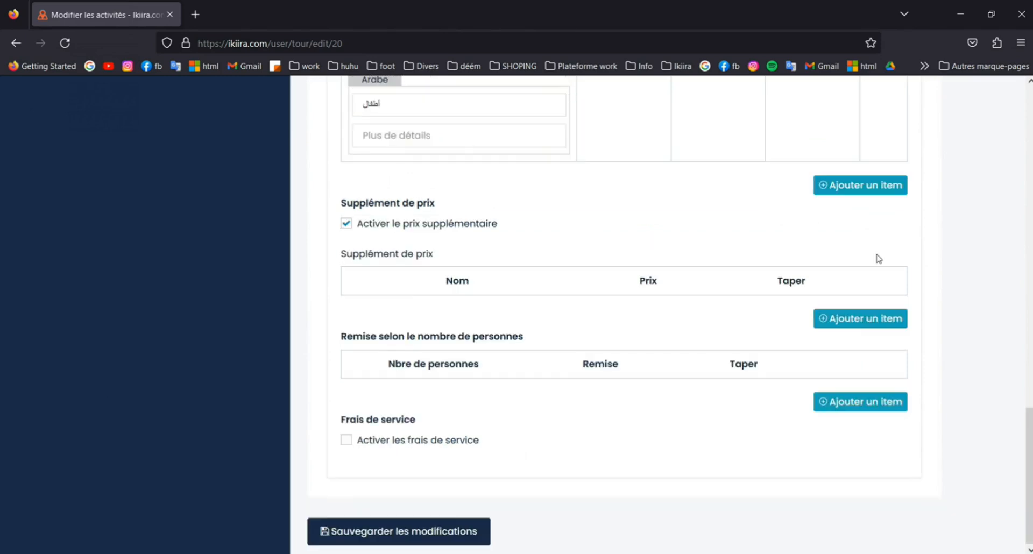
click(348, 225)
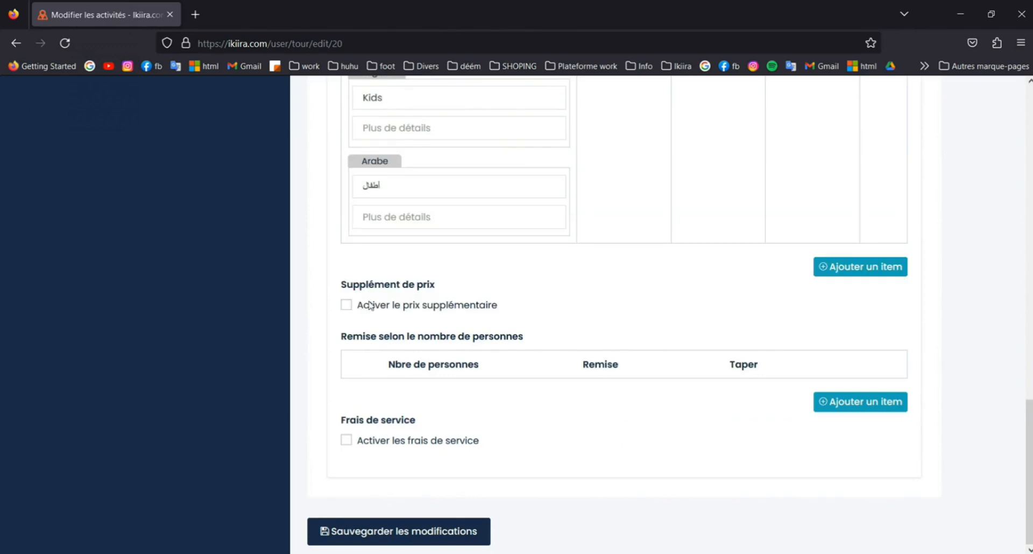
Turn the service fees option on and back off, and save the pricing changes.
click(359, 443)
scroll(623, 431, down, 2)
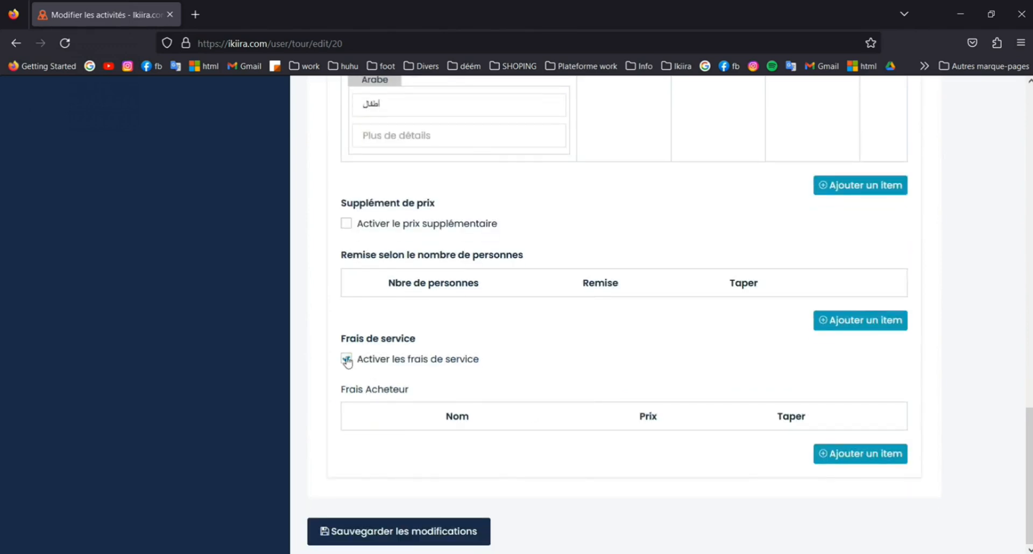
click(347, 360)
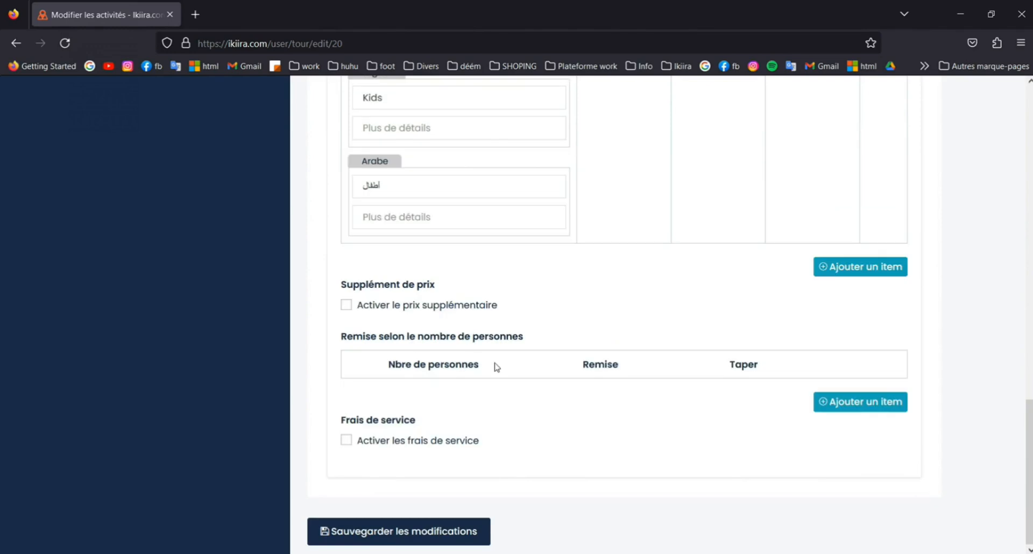
click(431, 534)
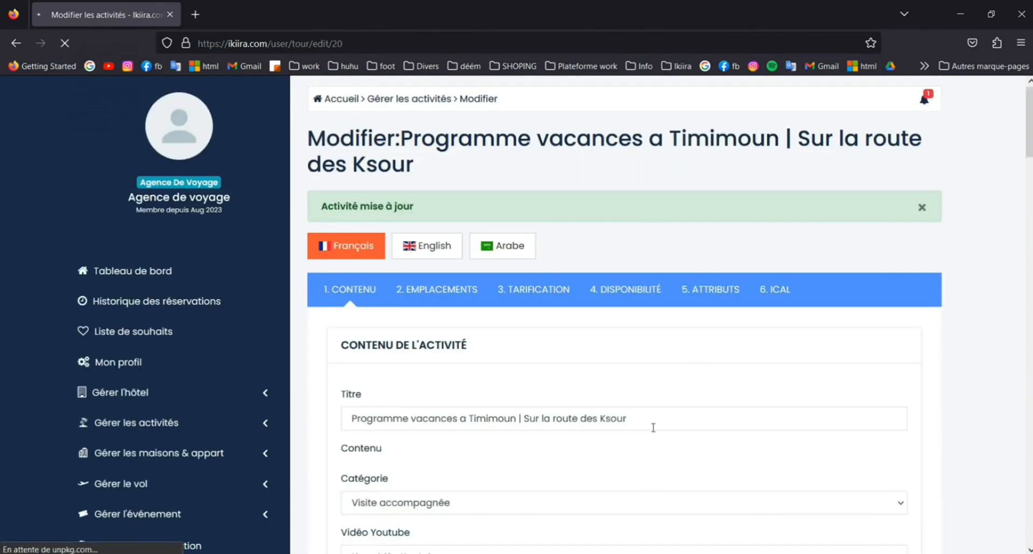
Review the trip's fixed dates in the availability section, opening the start and end date calendars without changing them.
click(619, 291)
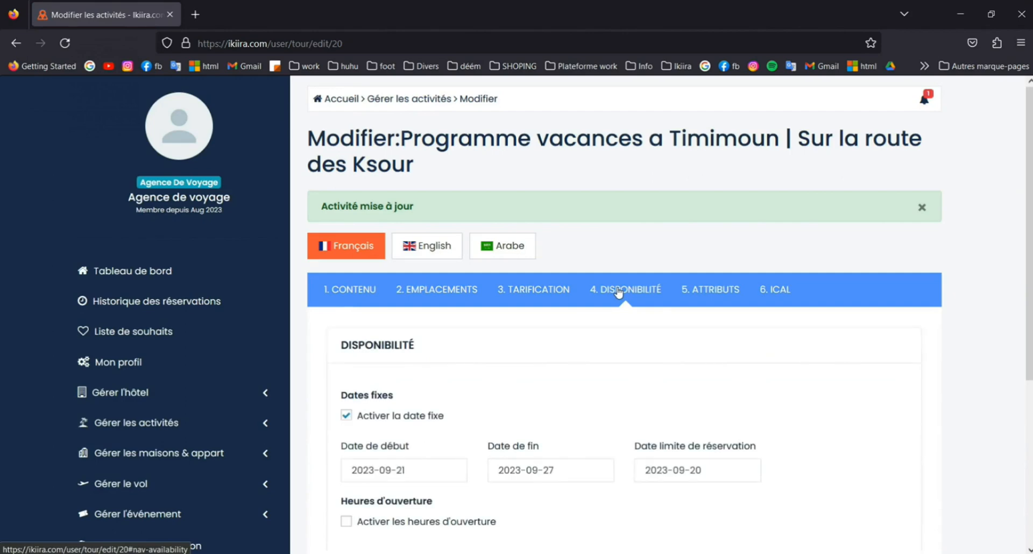
scroll(619, 291, down, 3)
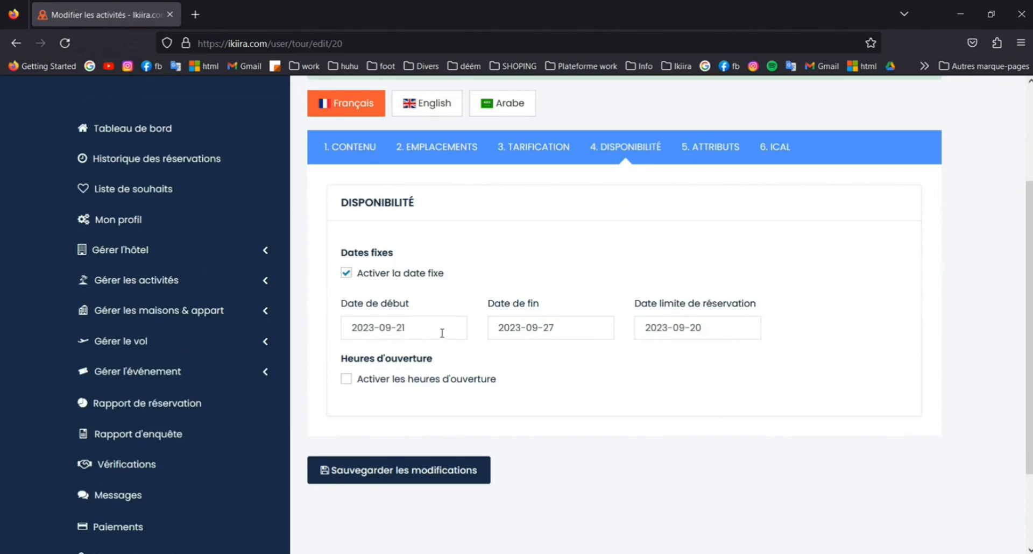
click(425, 330)
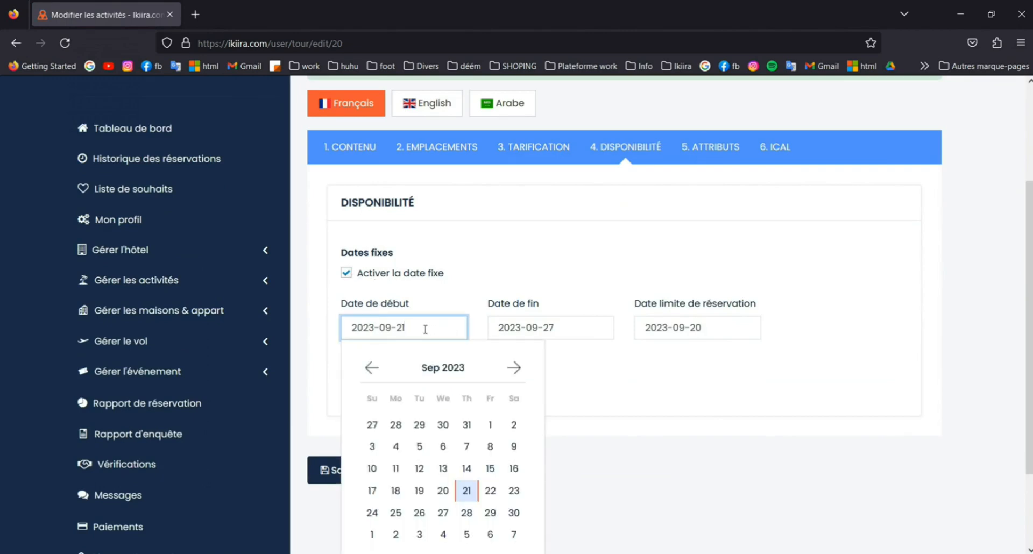
click(610, 391)
click(567, 325)
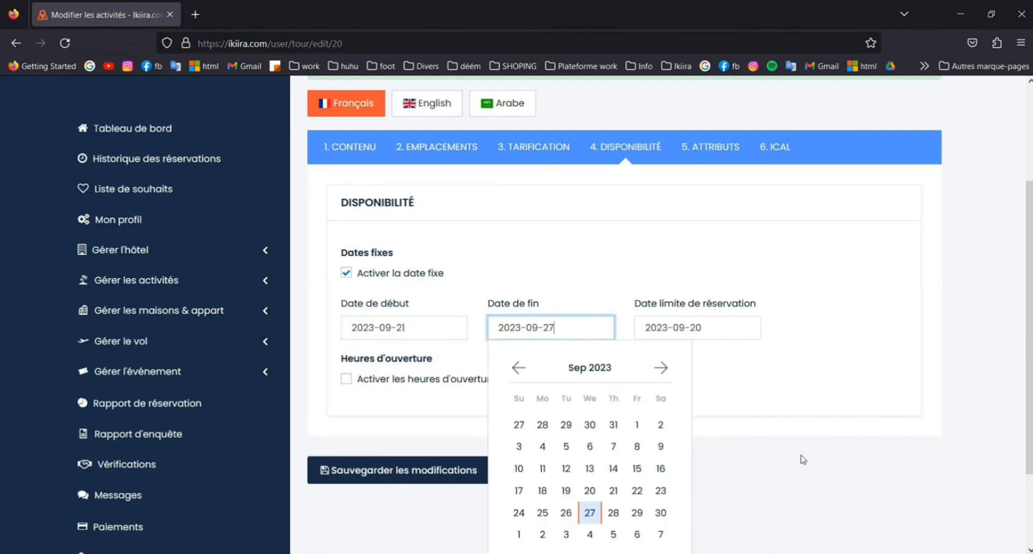
click(796, 458)
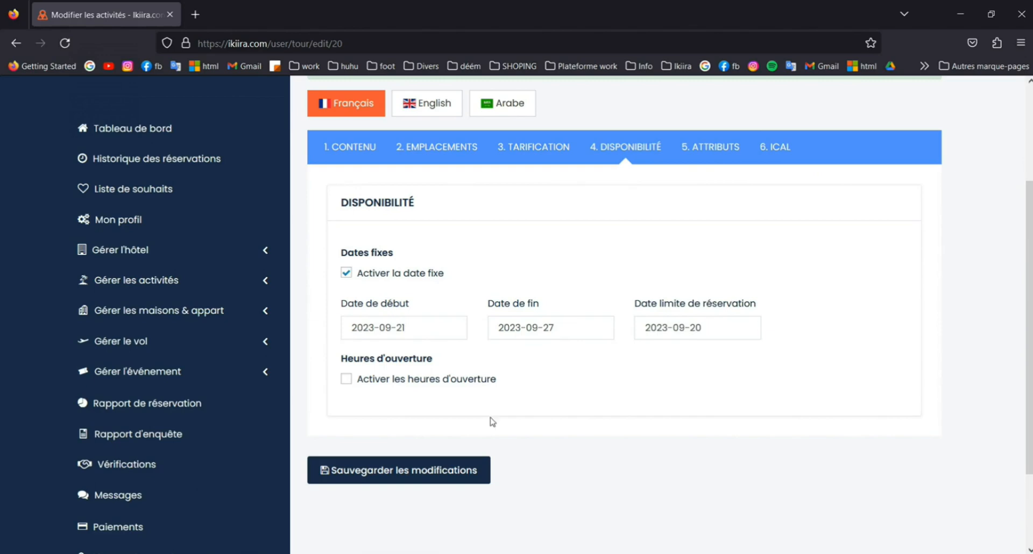
Turn the opening hours option on, look over its weekday table, turn it back off, and save the availability section.
click(349, 380)
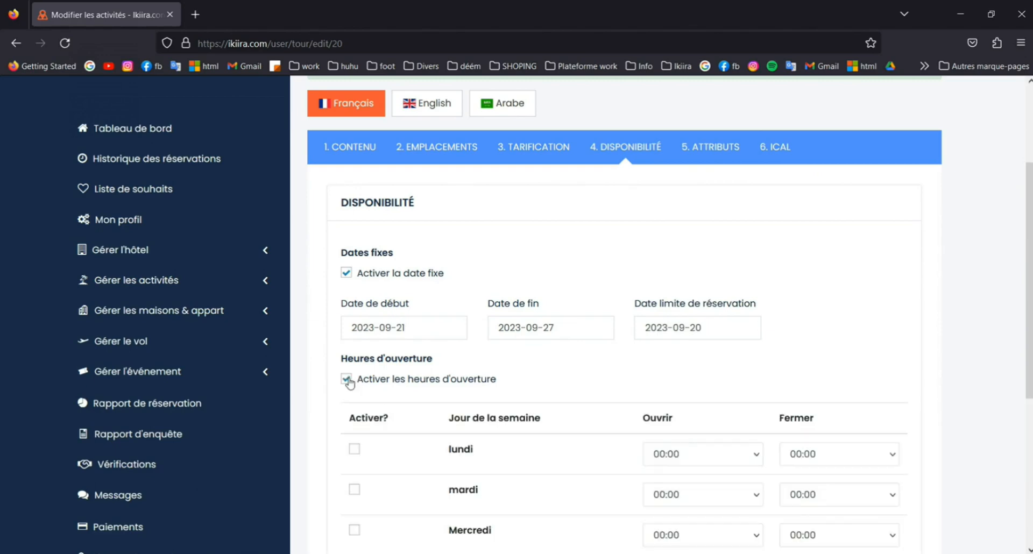
scroll(351, 384, down, 3)
scroll(355, 339, up, 2)
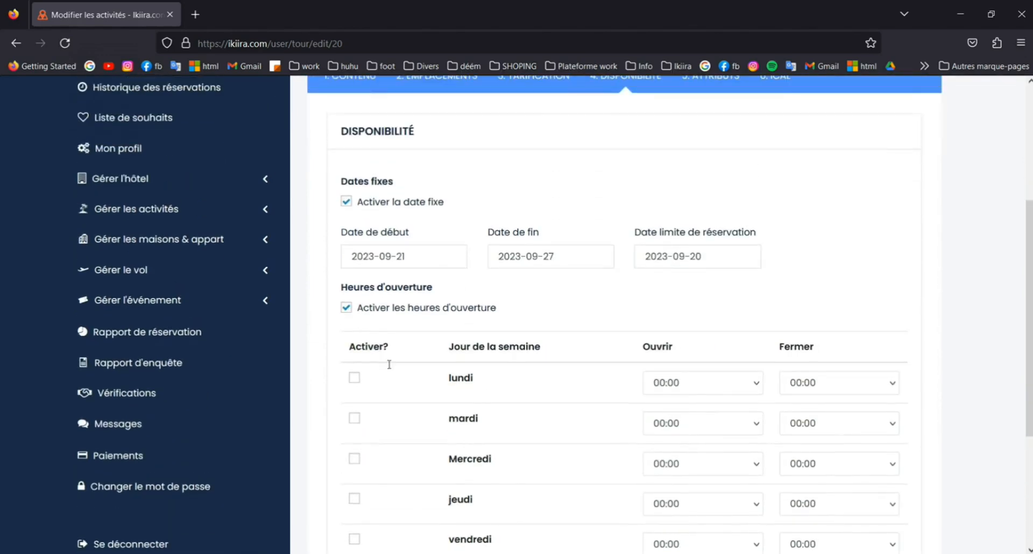
scroll(420, 387, down, 3)
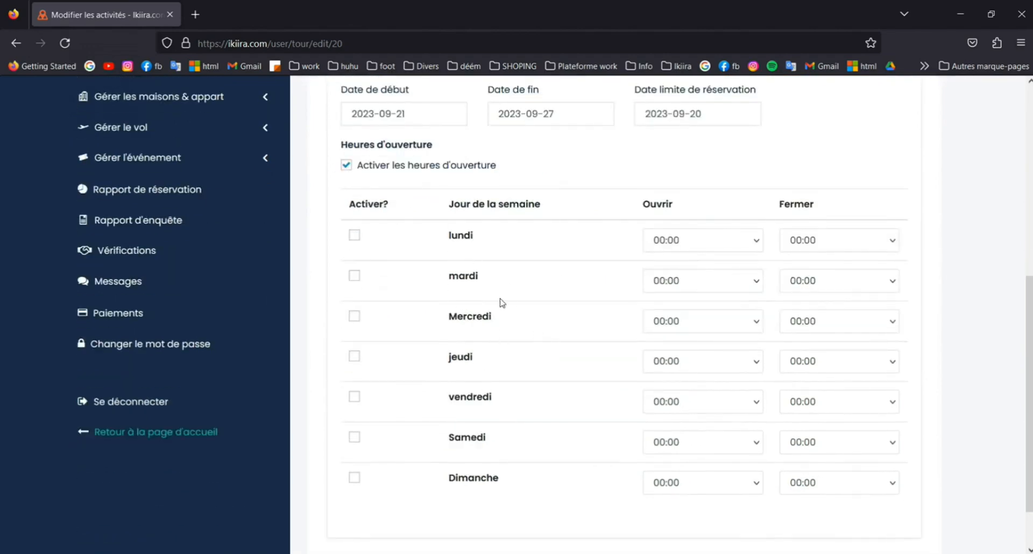
click(347, 168)
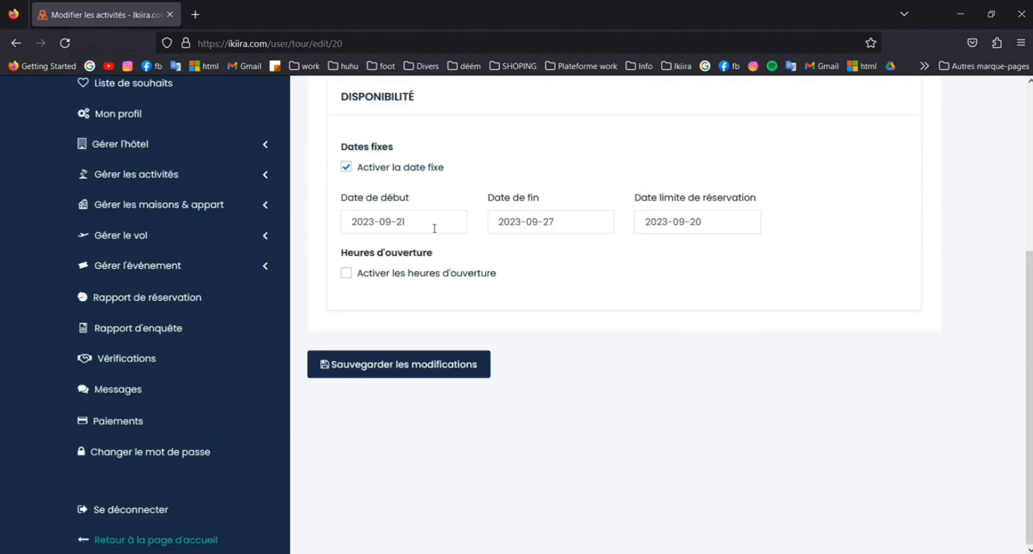
click(392, 366)
Review the activity type and equipment options selected in the trip's attributes.
click(699, 290)
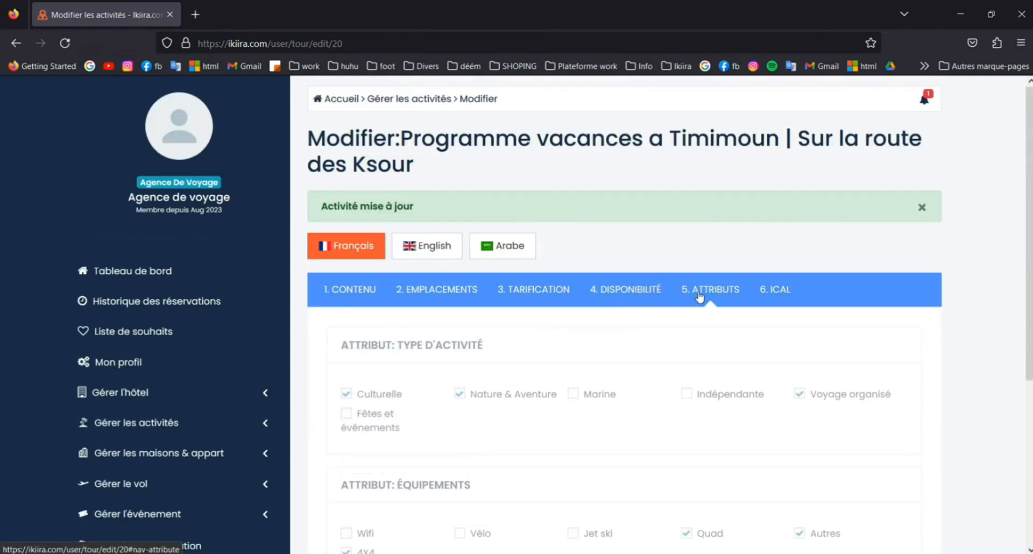
scroll(700, 291, down, 2)
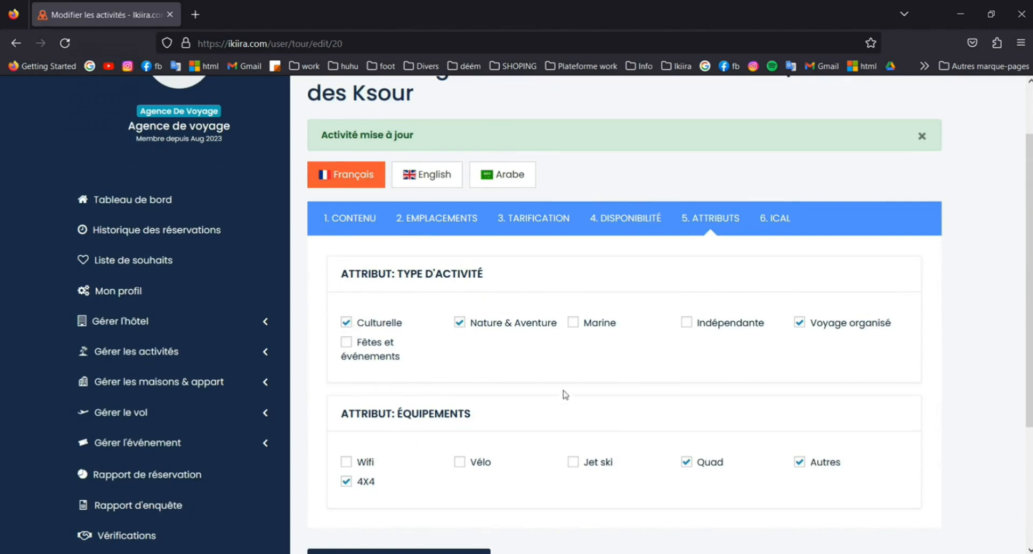
scroll(489, 366, down, 2)
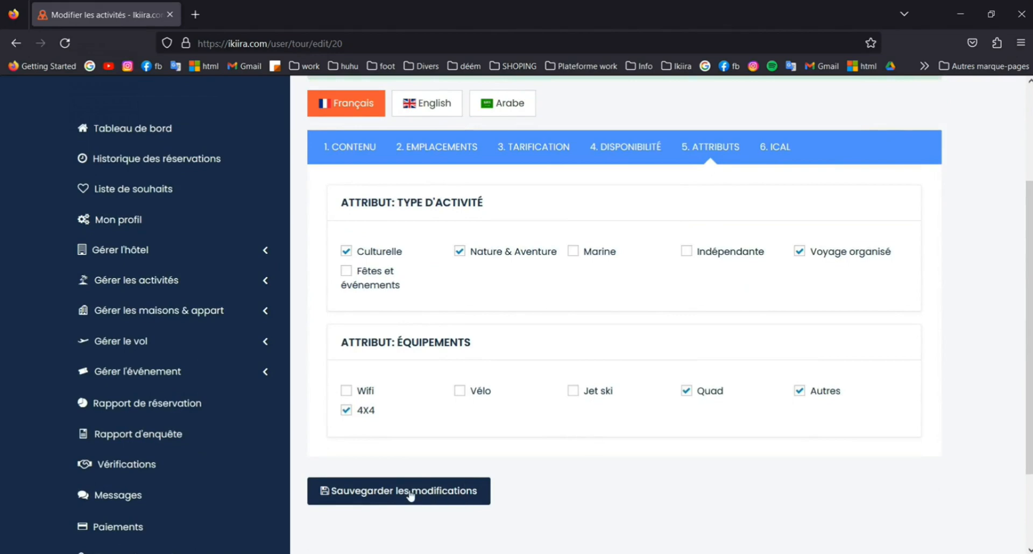
Look over the import and export URLs in the iCal section, and save the activity with the import URL left empty.
click(778, 149)
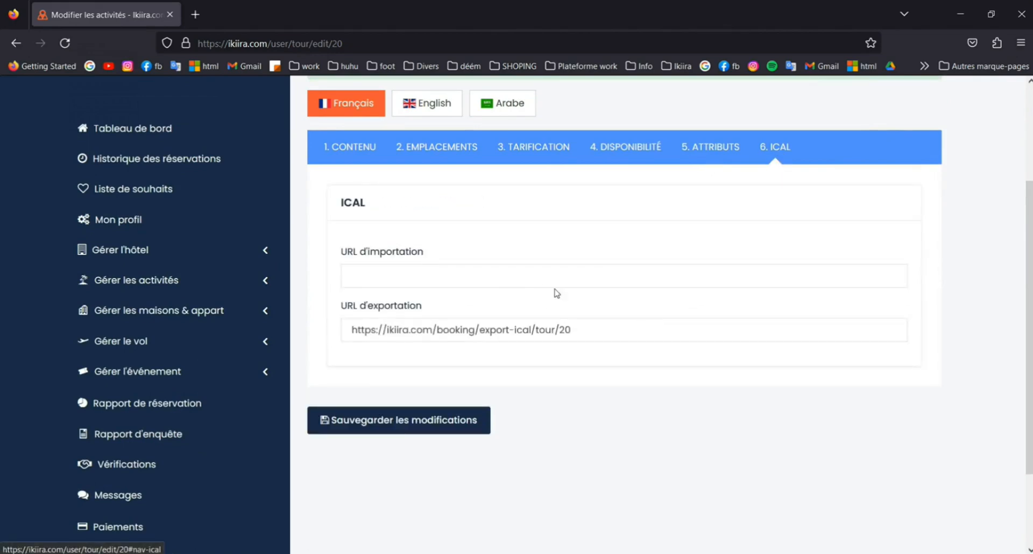
click(566, 277)
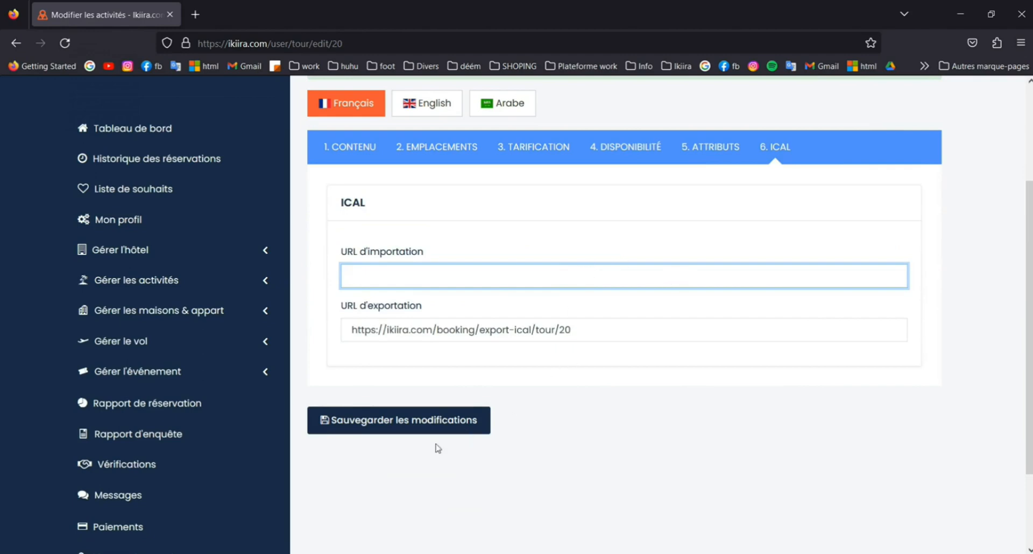
scroll(563, 380, up, 1)
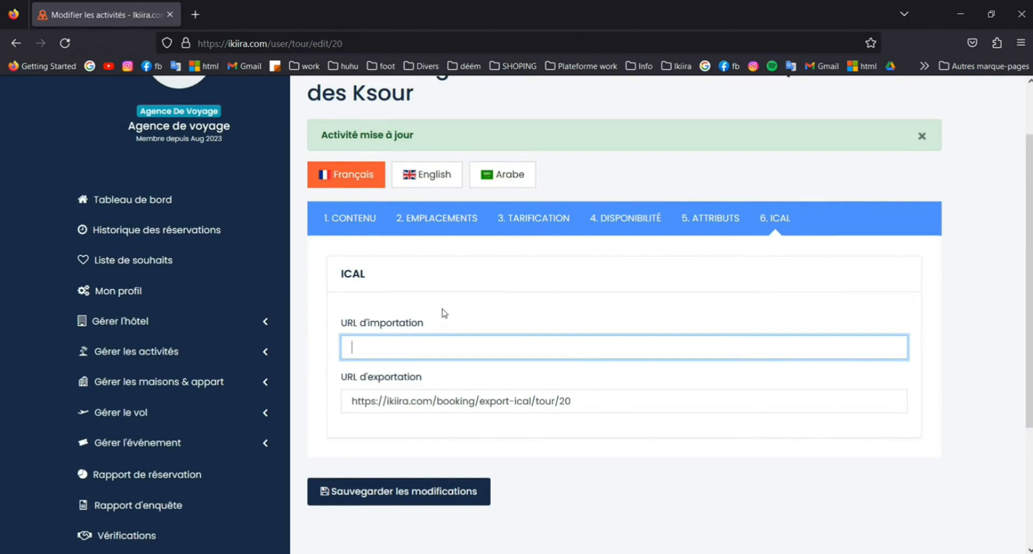
click(439, 492)
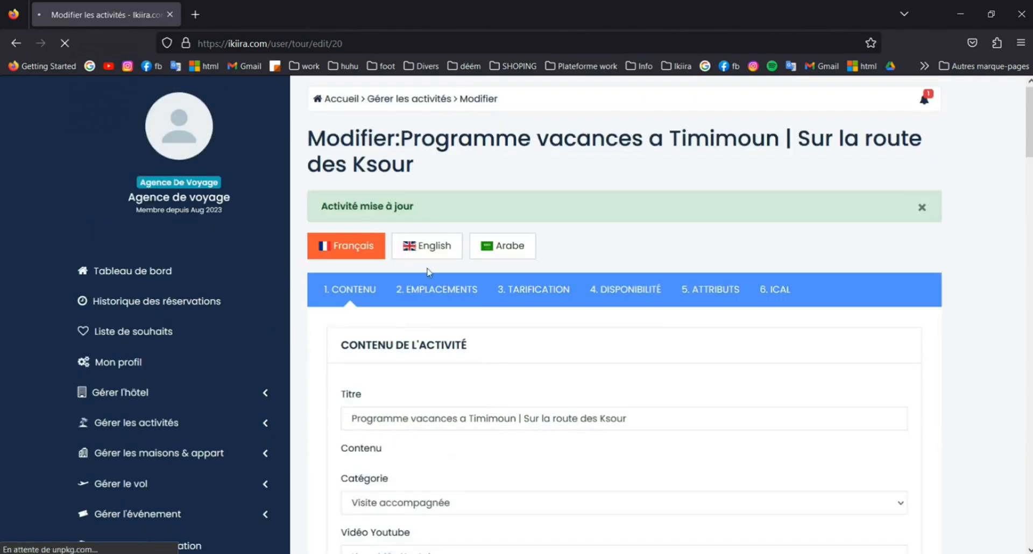
Switch the form to the English version and review its title, description, FAQ, included and excluded items, and itinerary.
click(412, 257)
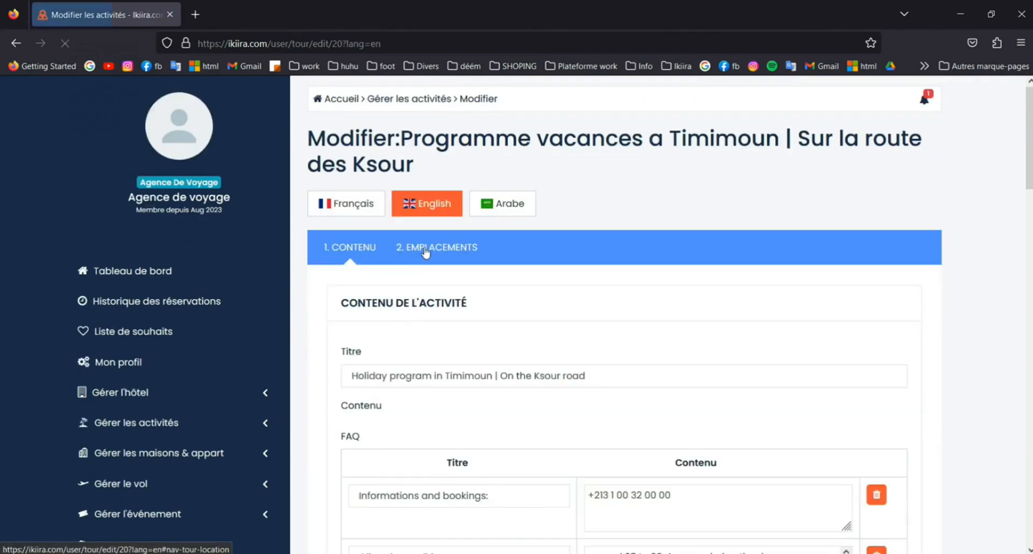
scroll(475, 311, down, 1)
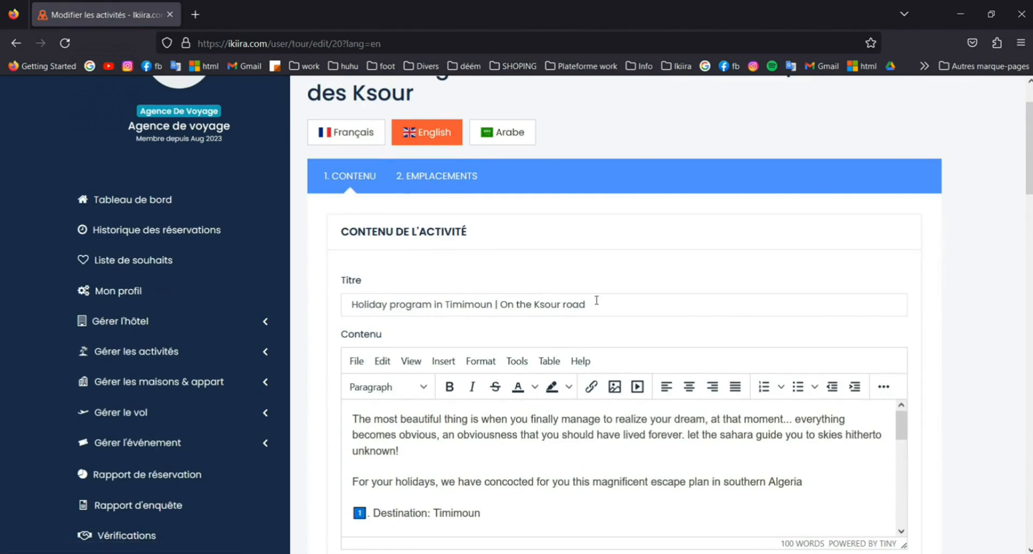
scroll(597, 300, down, 3)
scroll(521, 337, up, 1)
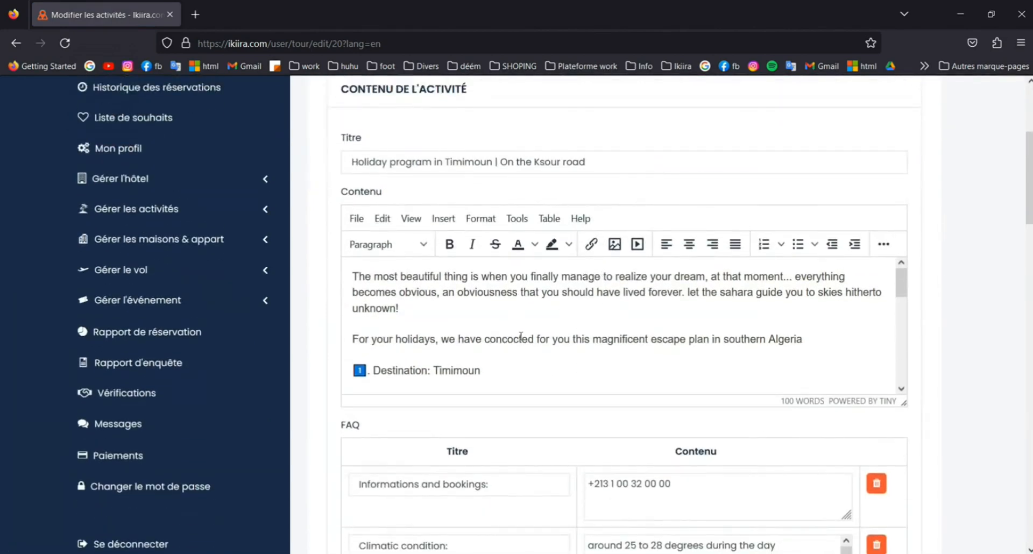
scroll(521, 336, down, 3)
scroll(766, 359, down, 8)
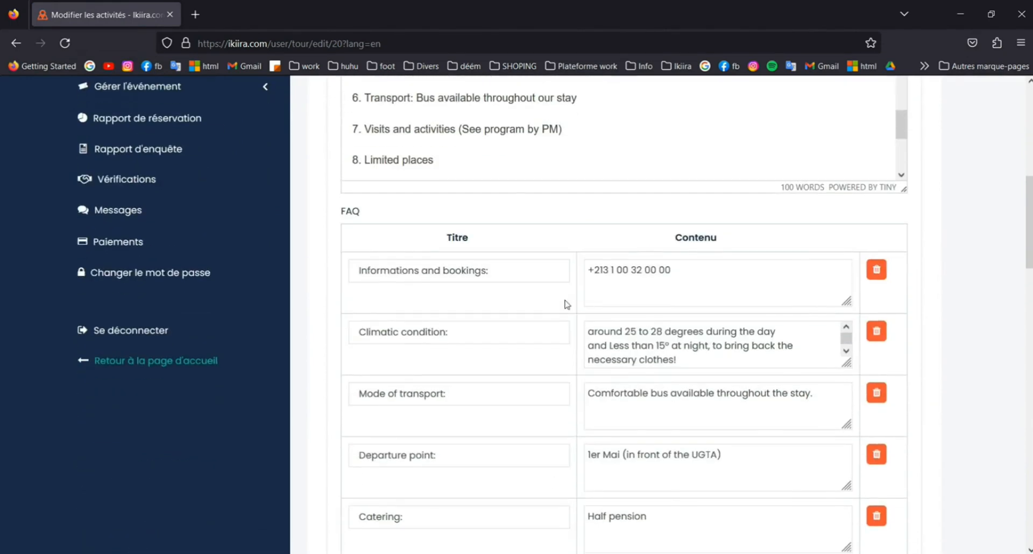
scroll(552, 313, down, 2)
scroll(553, 299, up, 4)
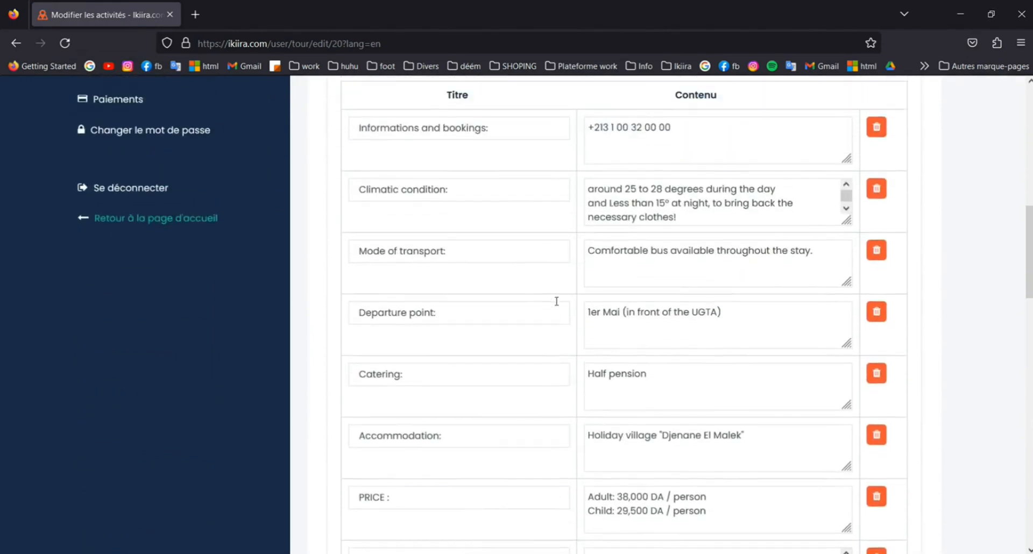
scroll(561, 323, down, 10)
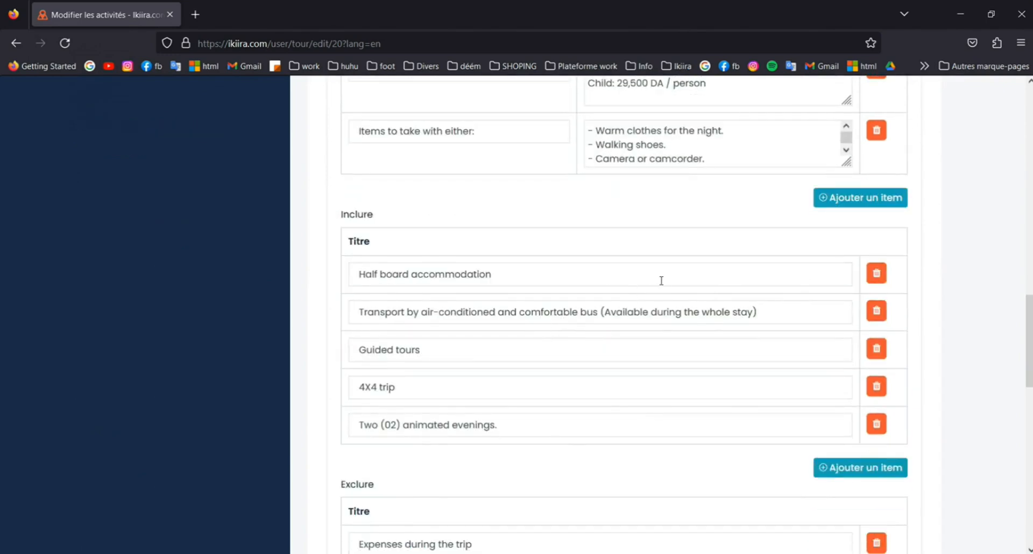
scroll(602, 268, down, 8)
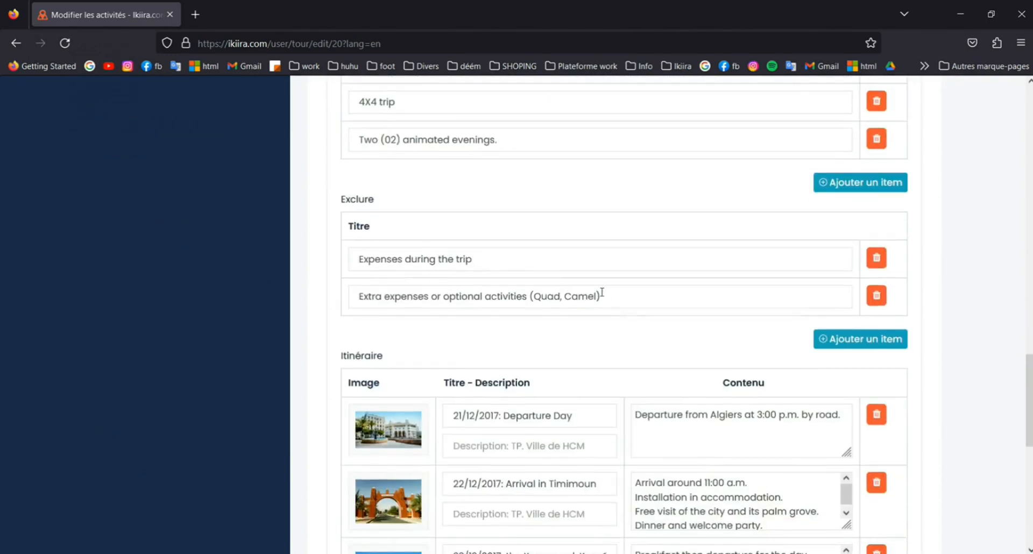
scroll(484, 291, down, 6)
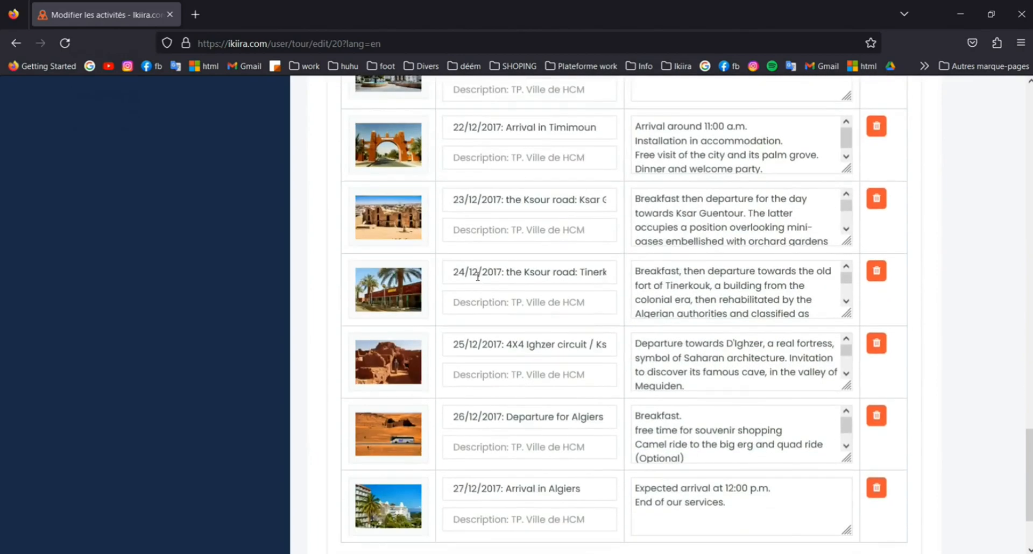
scroll(698, 409, up, 20)
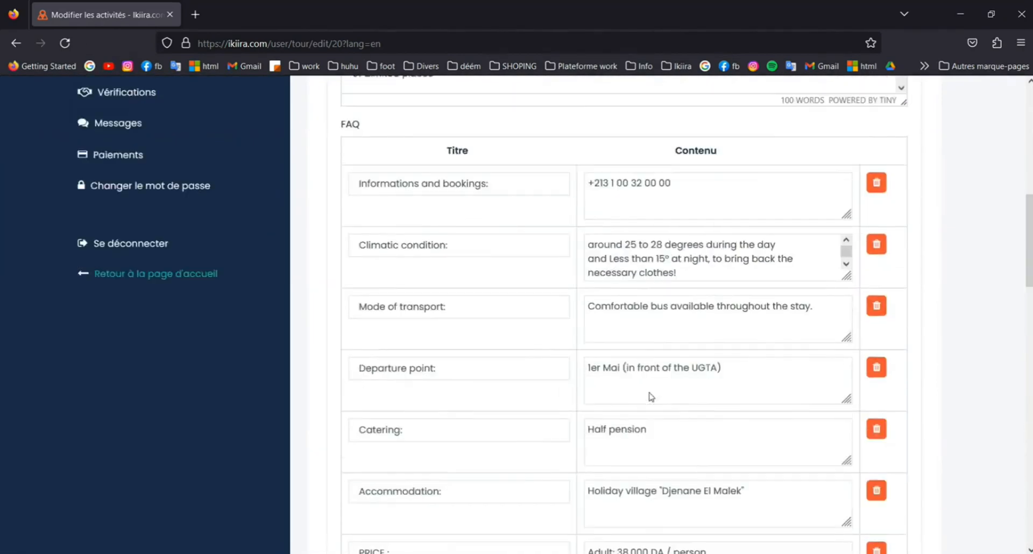
Switch the form to the Arabic version and review its title, description, FAQ, included and excluded items, and itinerary.
scroll(527, 248, up, 4)
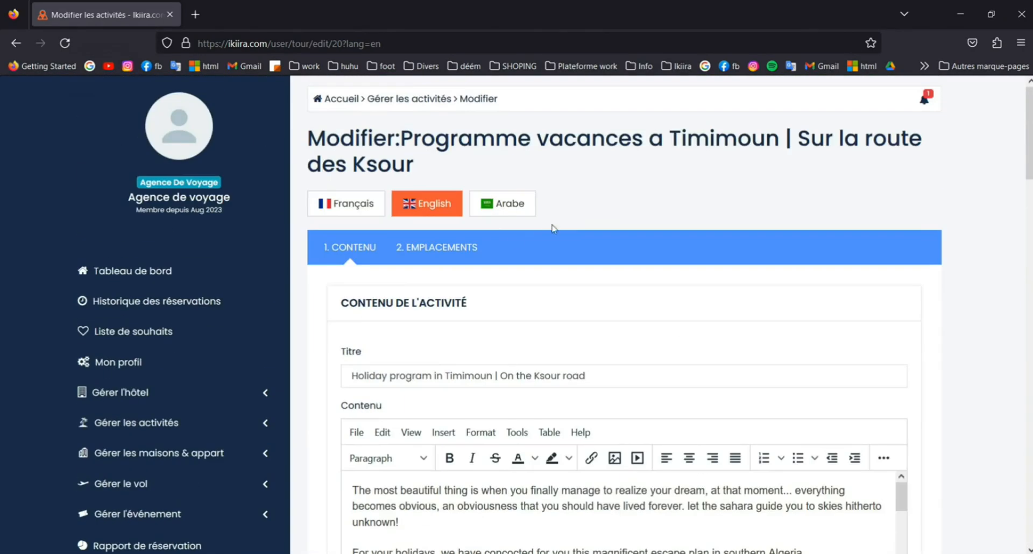
click(510, 207)
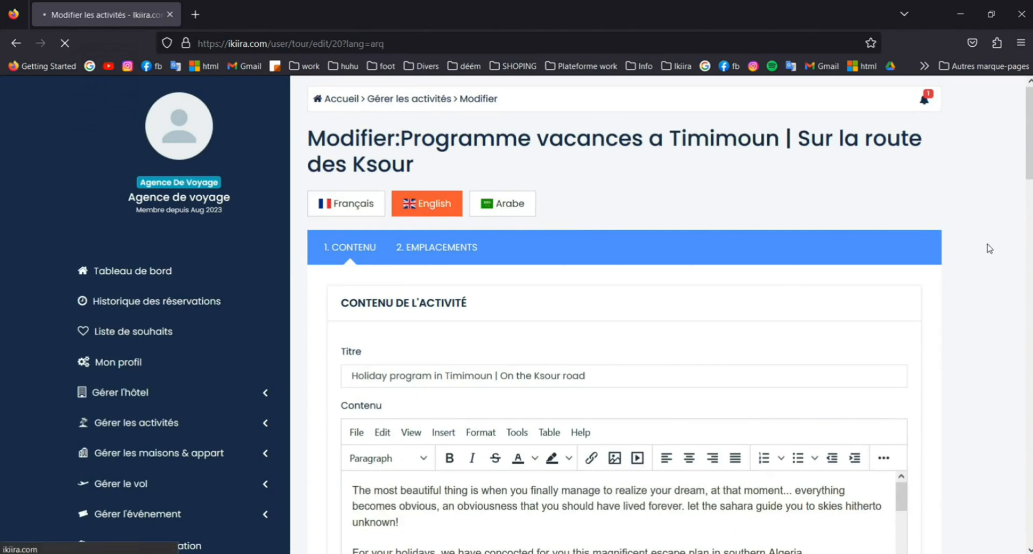
scroll(980, 263, down, 15)
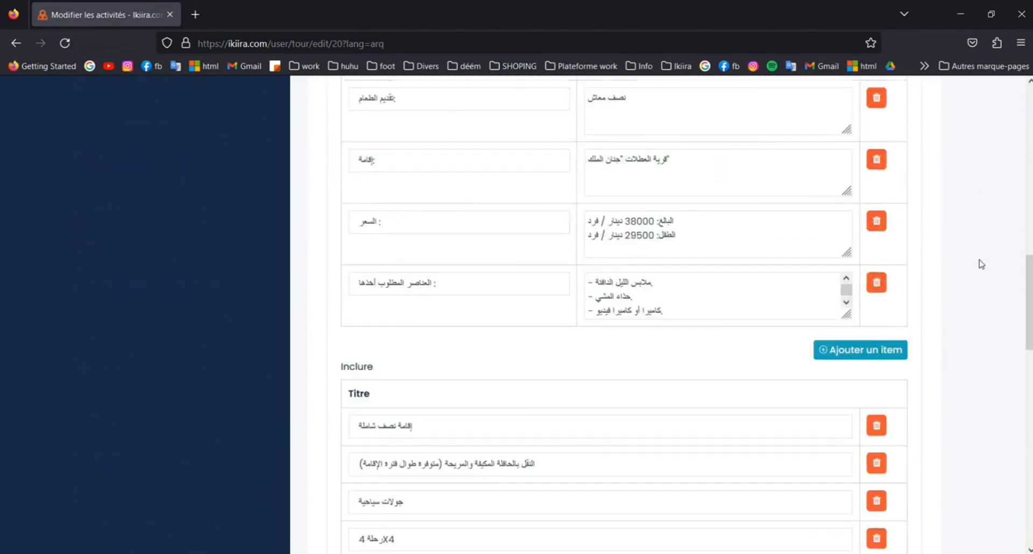
scroll(979, 263, down, 15)
scroll(979, 264, up, 8)
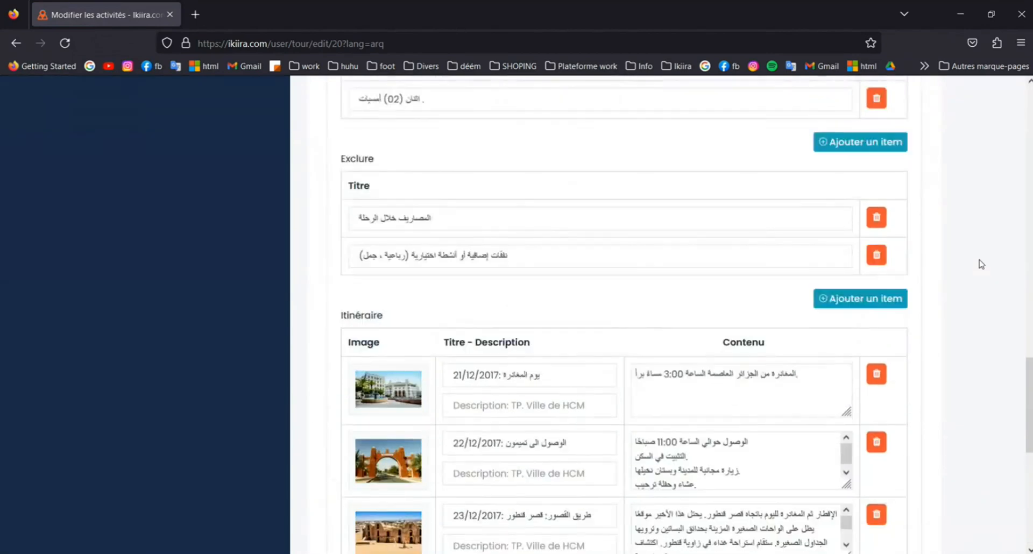
scroll(980, 264, up, 6)
scroll(802, 312, up, 15)
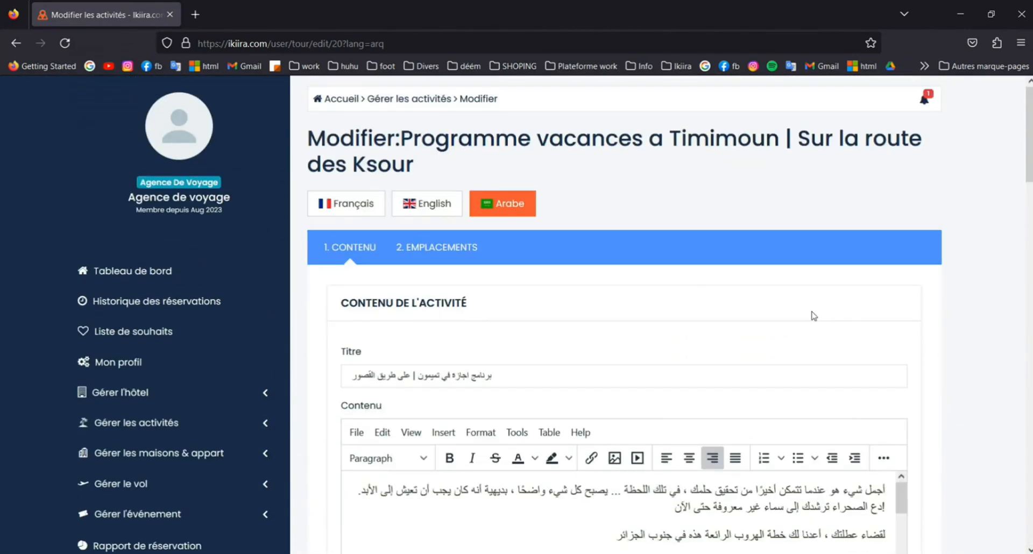
Review the Arabic version's activity address and nearby facilities tables, and save the changes with those tables left empty.
click(464, 249)
scroll(838, 329, down, 3)
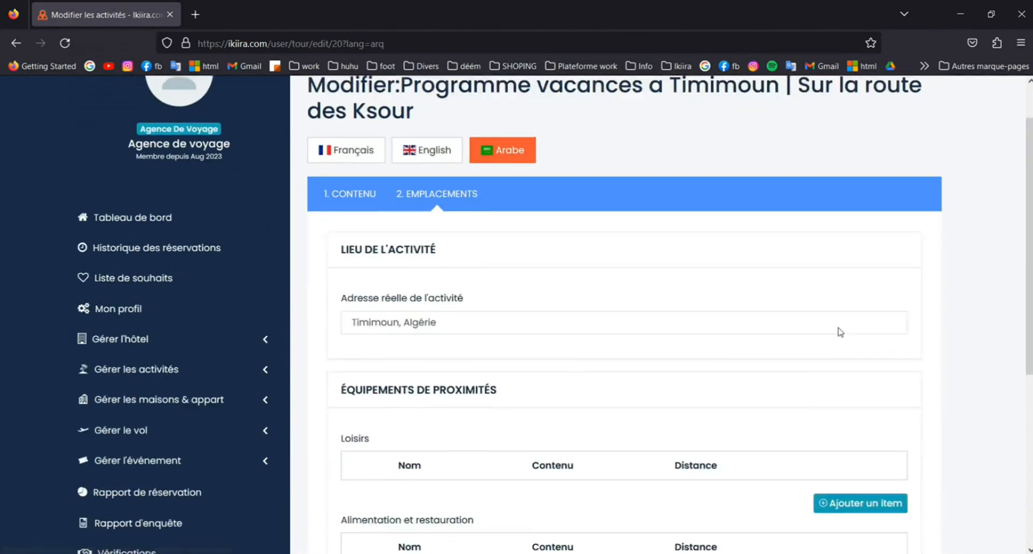
scroll(655, 291, up, 2)
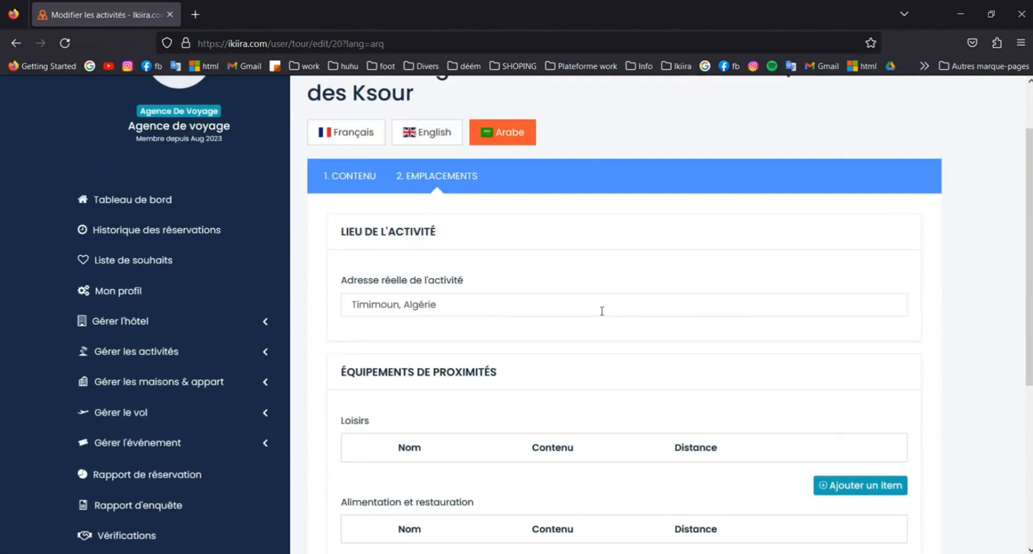
scroll(919, 342, down, 5)
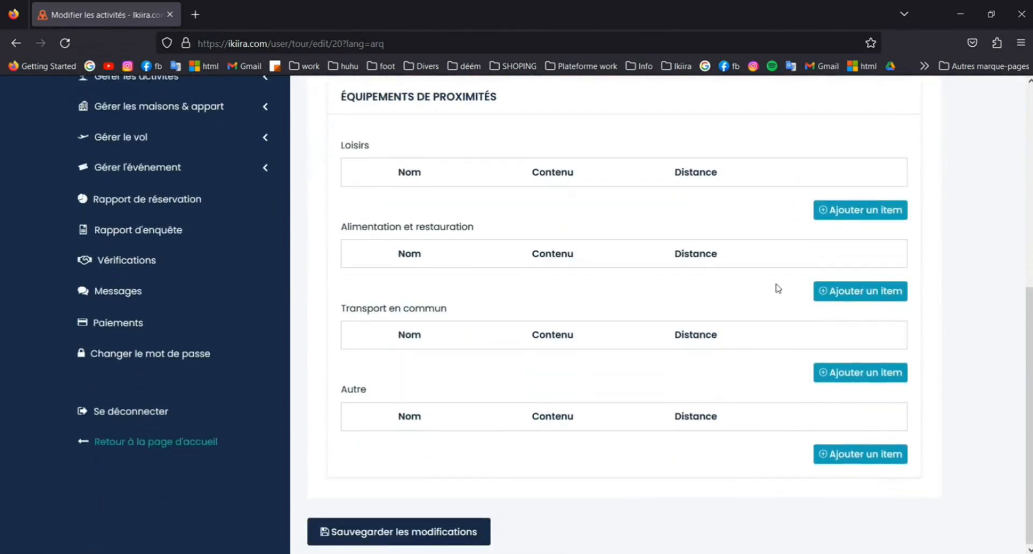
scroll(560, 226, up, 1)
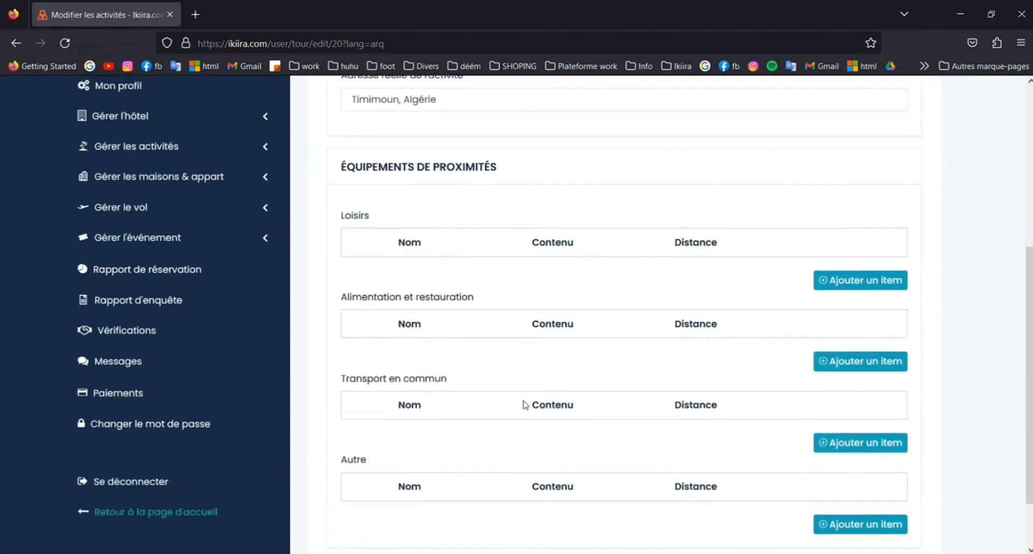
scroll(526, 404, down, 1)
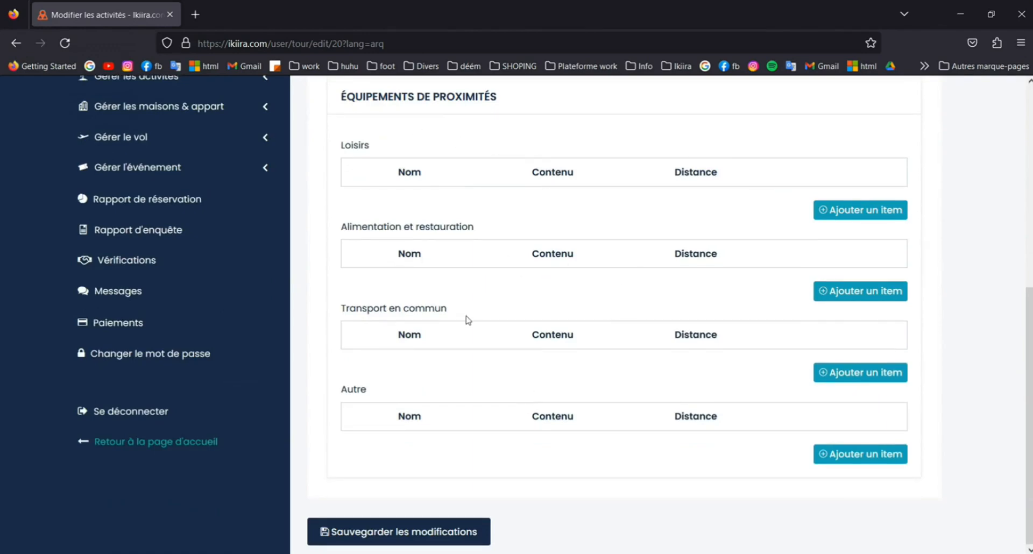
scroll(499, 324, up, 5)
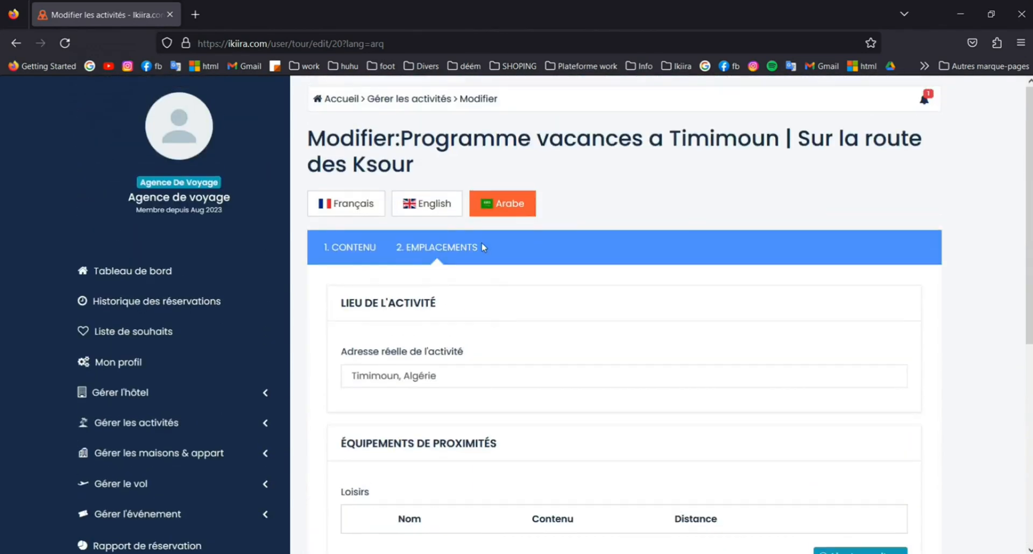
scroll(473, 341, down, 5)
click(437, 533)
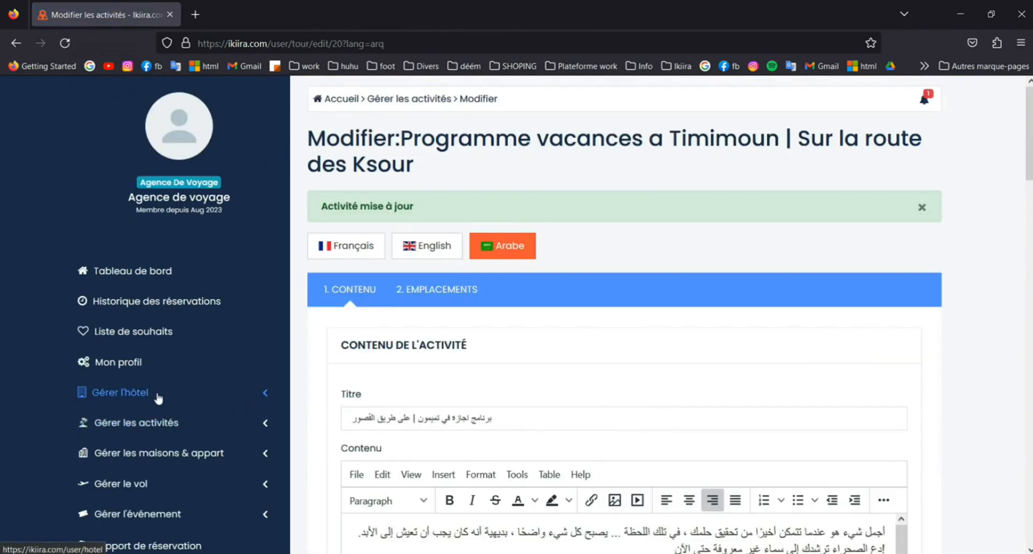
Go to the list of all activities and view the Timimoun programme's public listing.
click(226, 396)
click(188, 497)
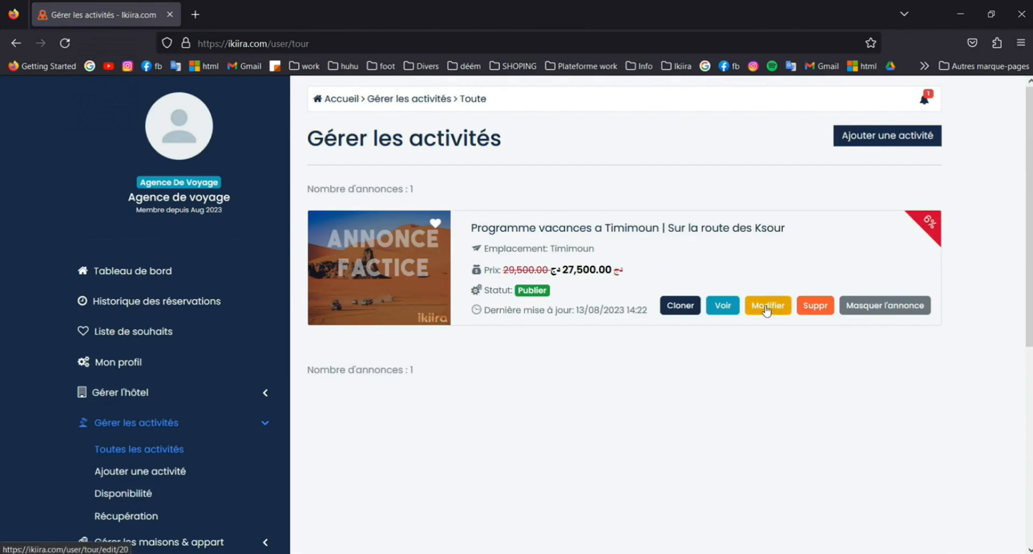
click(724, 305)
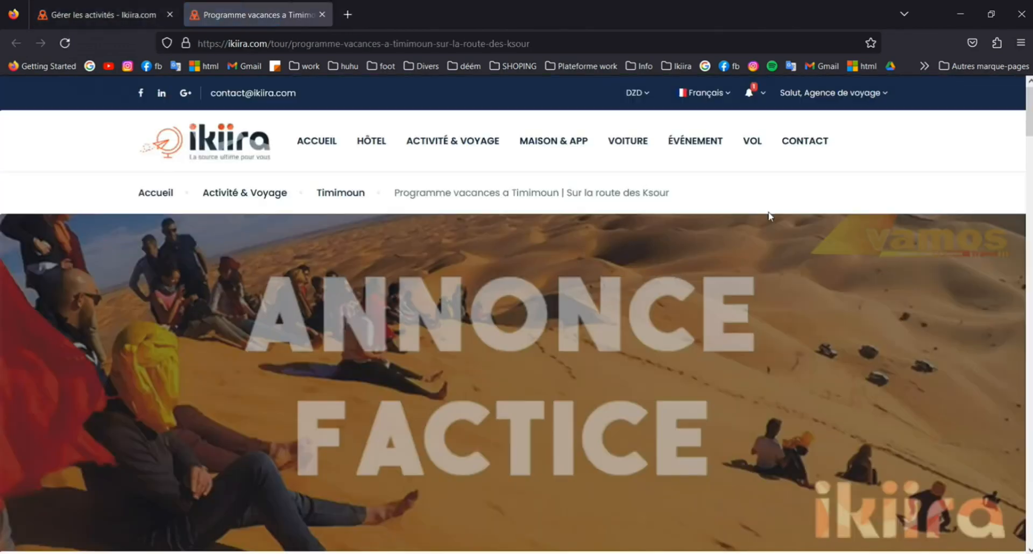
Look over the public listing's title, duration, category, group size, location, activity dates and booking prices.
scroll(588, 215, down, 2)
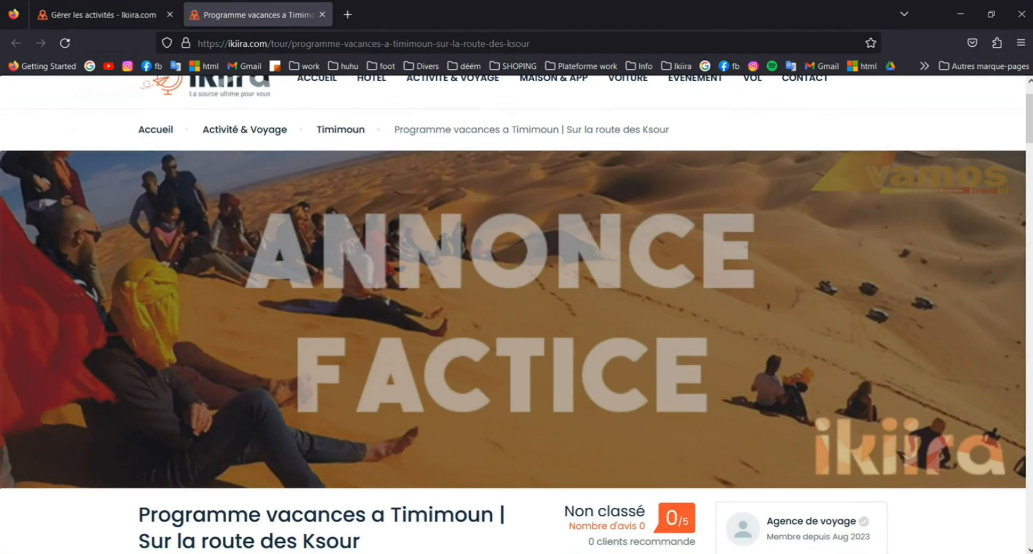
scroll(517, 314, down, 5)
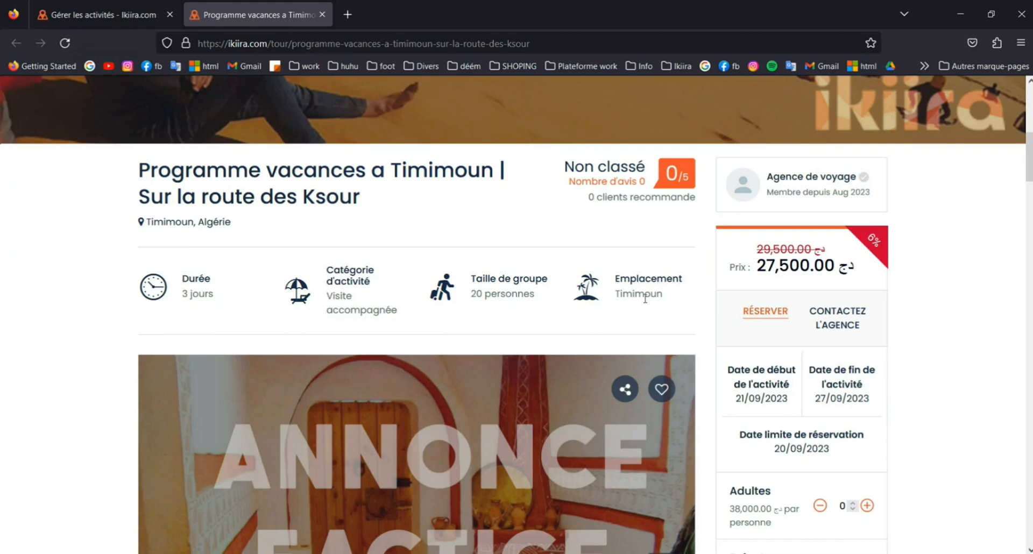
scroll(756, 176, down, 3)
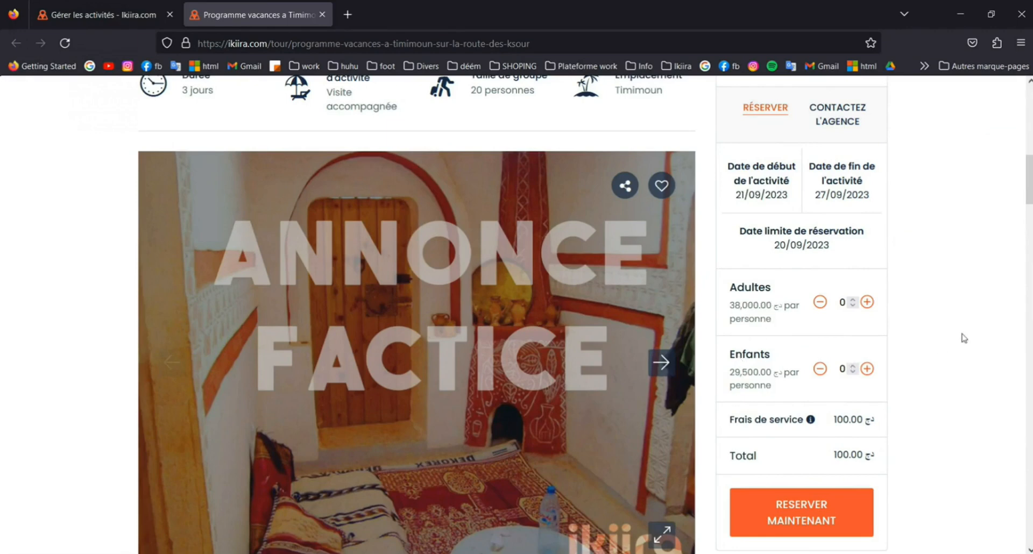
scroll(1027, 183, down, 5)
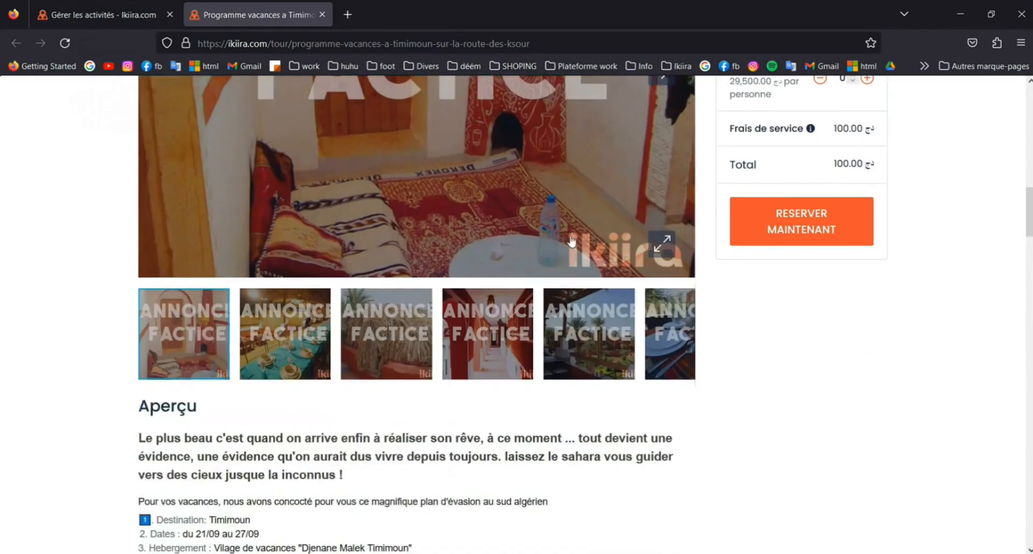
Advance through several photos in the public listing's image gallery.
scroll(662, 215, up, 3)
click(662, 214)
click(662, 215)
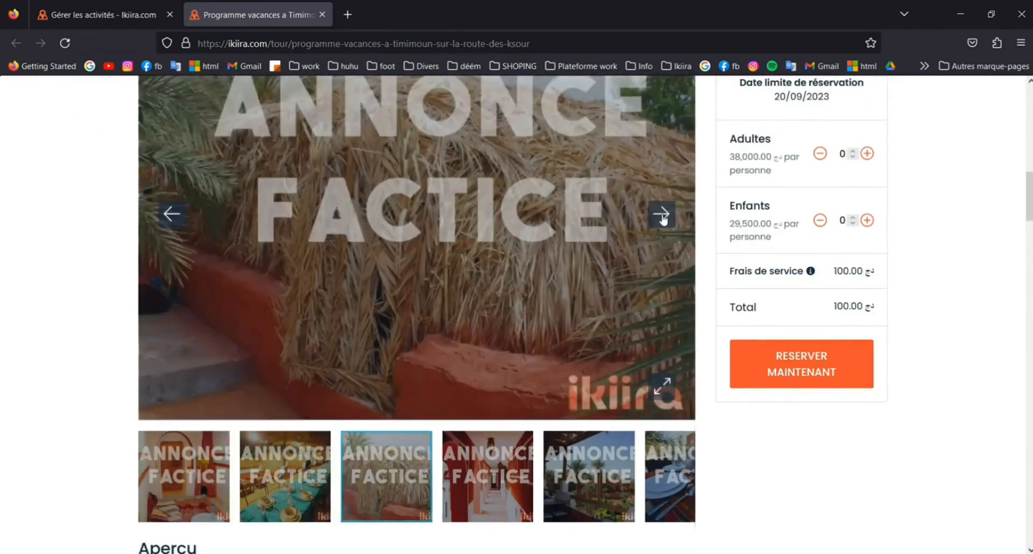
click(662, 214)
click(662, 215)
Read the public listing's overview text and its included and excluded items.
scroll(767, 251, down, 6)
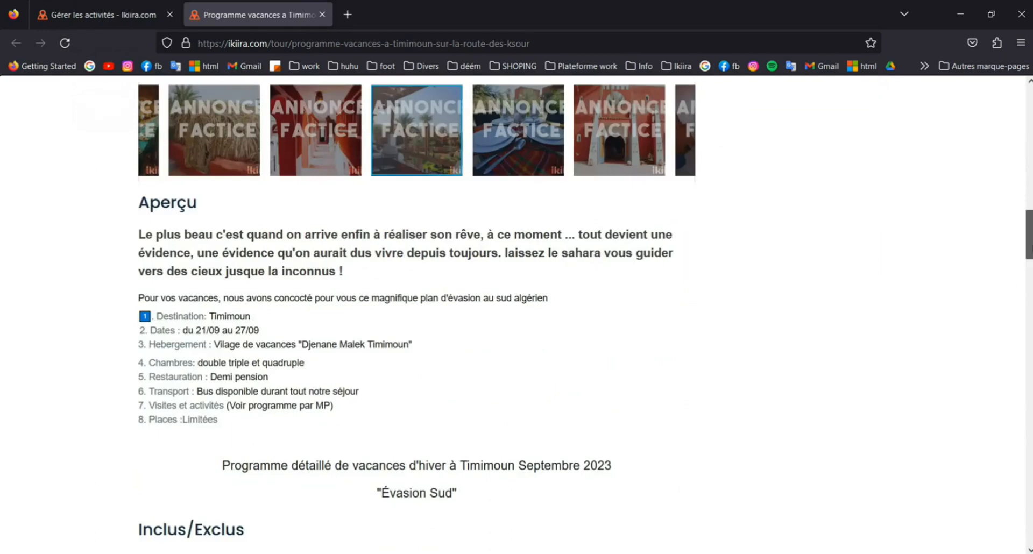
scroll(517, 313, down, 2)
scroll(417, 312, down, 3)
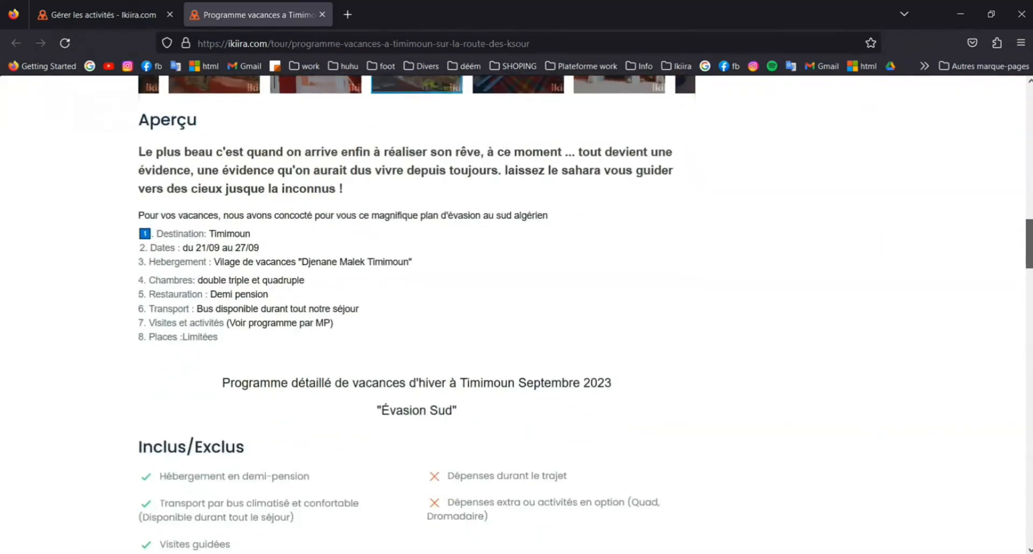
scroll(417, 312, down, 5)
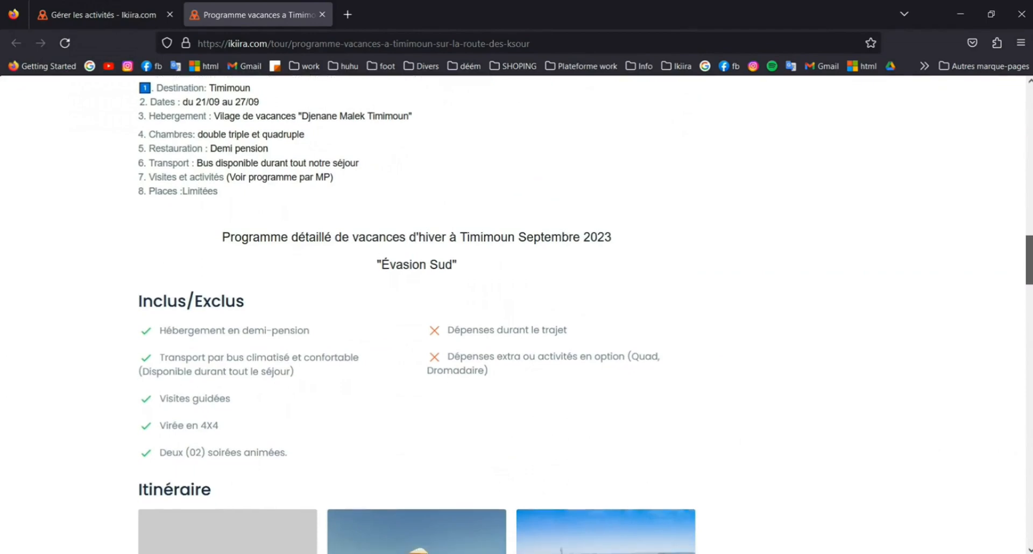
scroll(729, 358, down, 2)
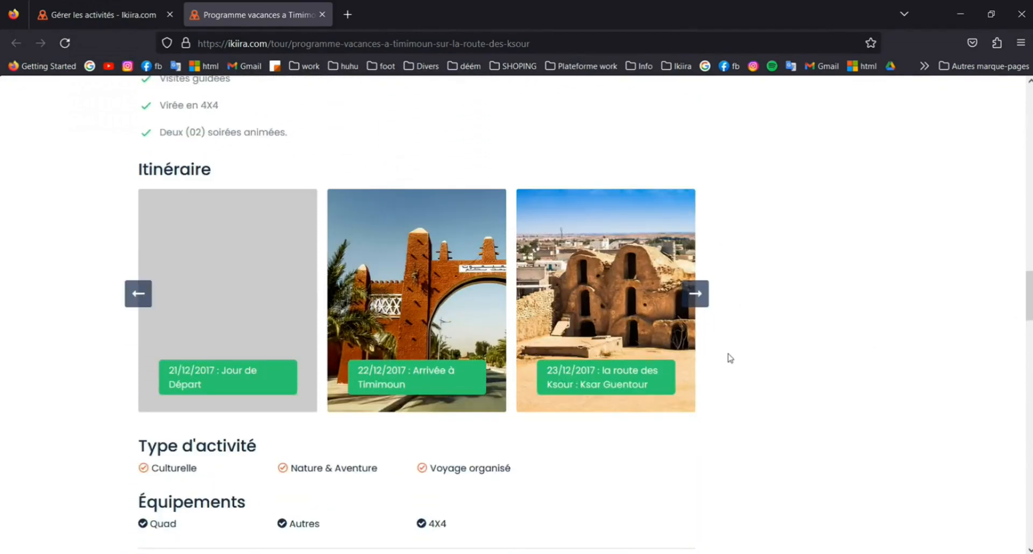
Browse the itinerary cards, revealing the details for the departure day, Ksar Guentour and Tinerkouk.
mouse_move(297, 308)
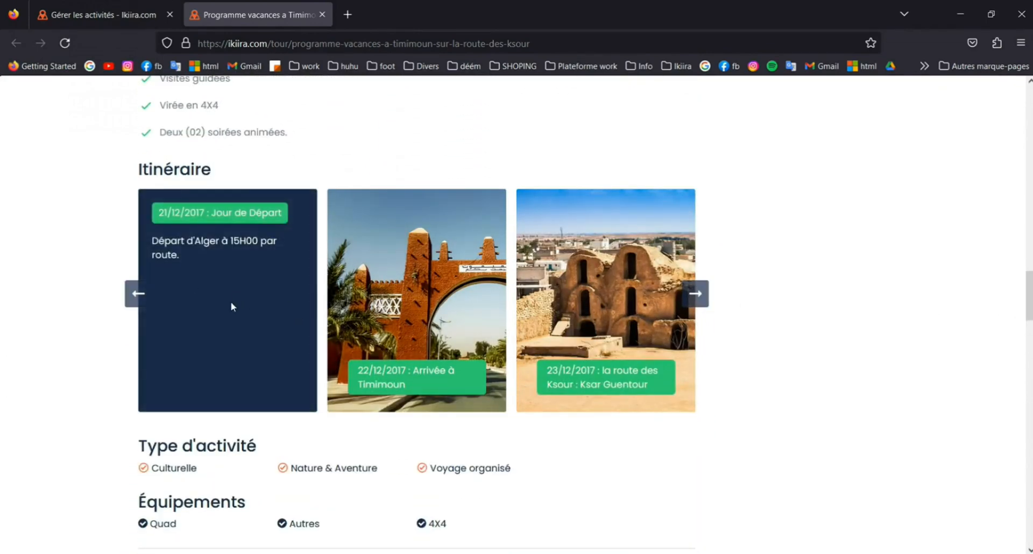
click(696, 294)
click(697, 296)
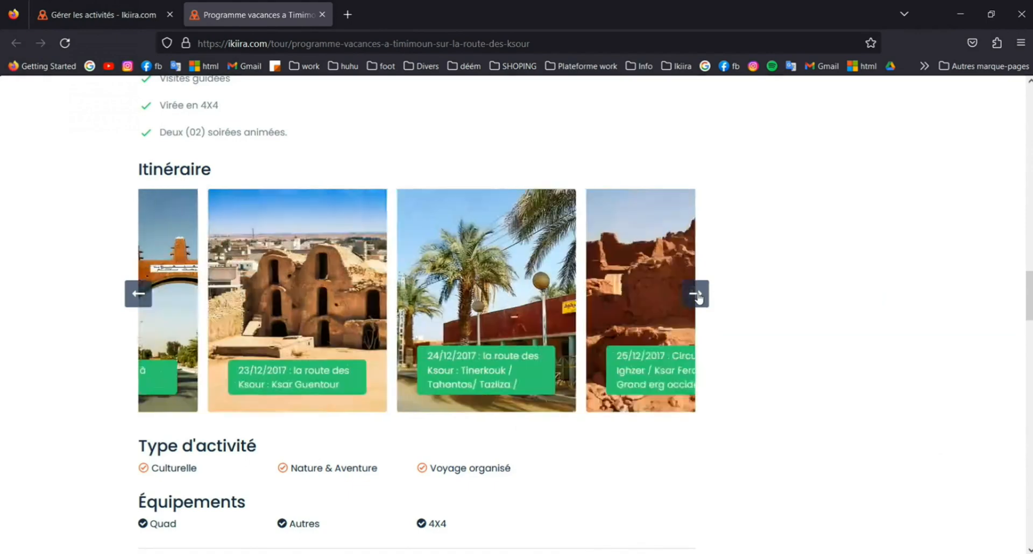
mouse_move(246, 307)
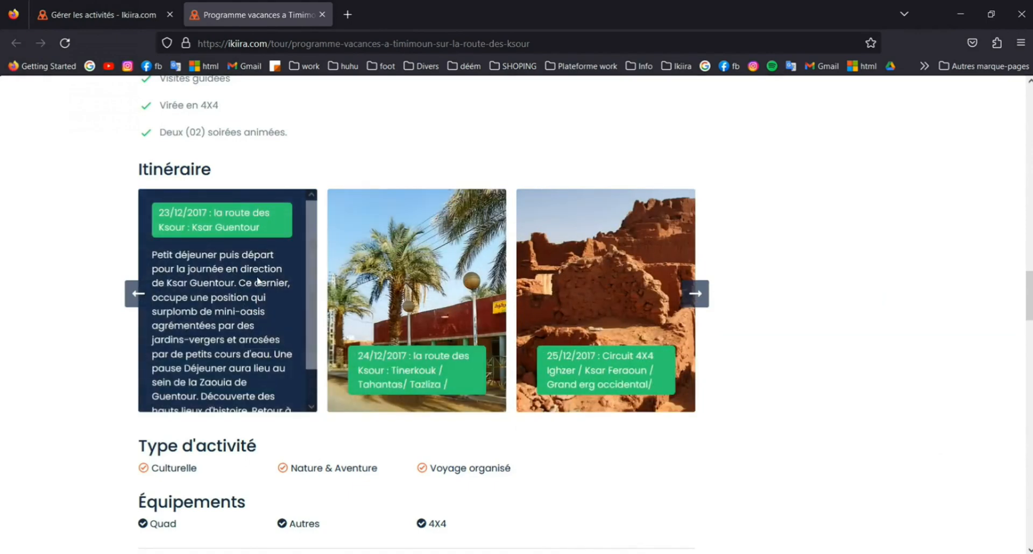
scroll(257, 280, down, 1)
scroll(256, 305, up, 1)
scroll(245, 269, down, 1)
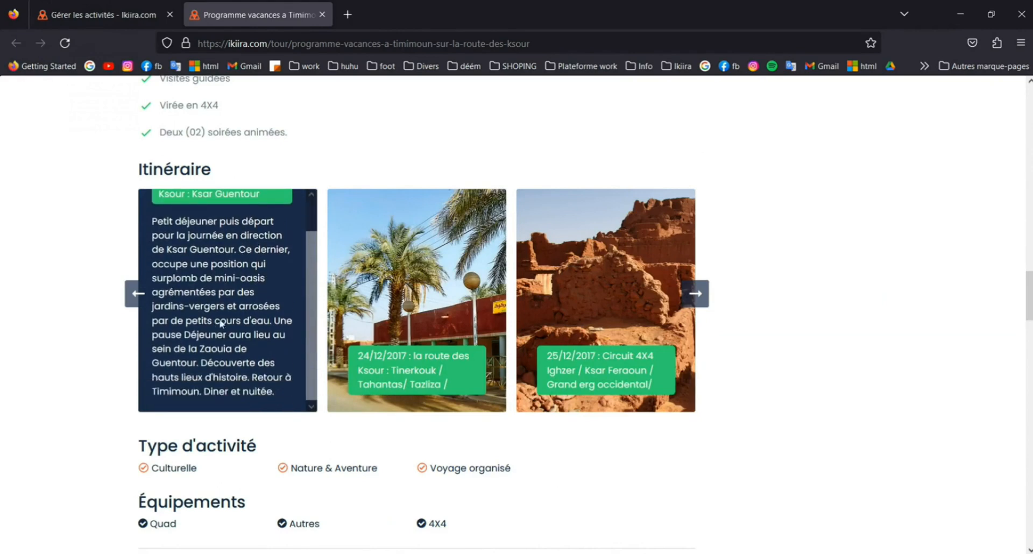
mouse_move(356, 302)
scroll(436, 290, up, 2)
scroll(465, 320, down, 1)
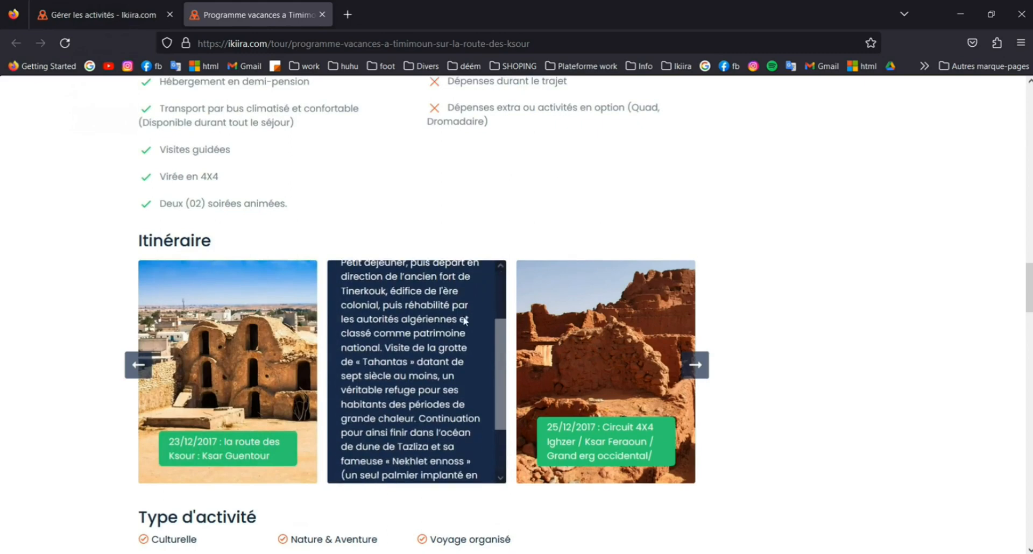
Check the activity types and equipment displayed beneath the itinerary on the public listing.
scroll(605, 371, down, 2)
scroll(417, 280, down, 3)
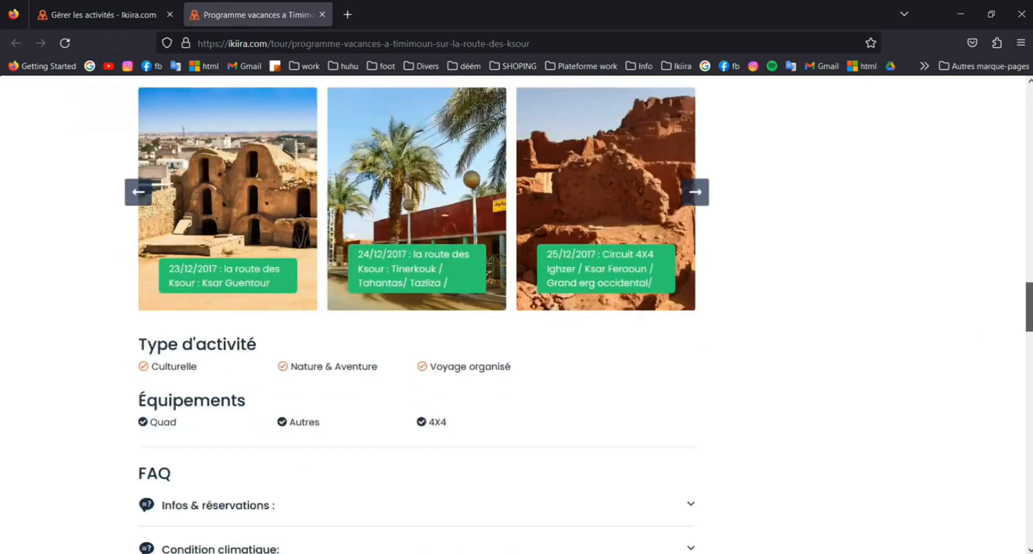
scroll(299, 250, down, 3)
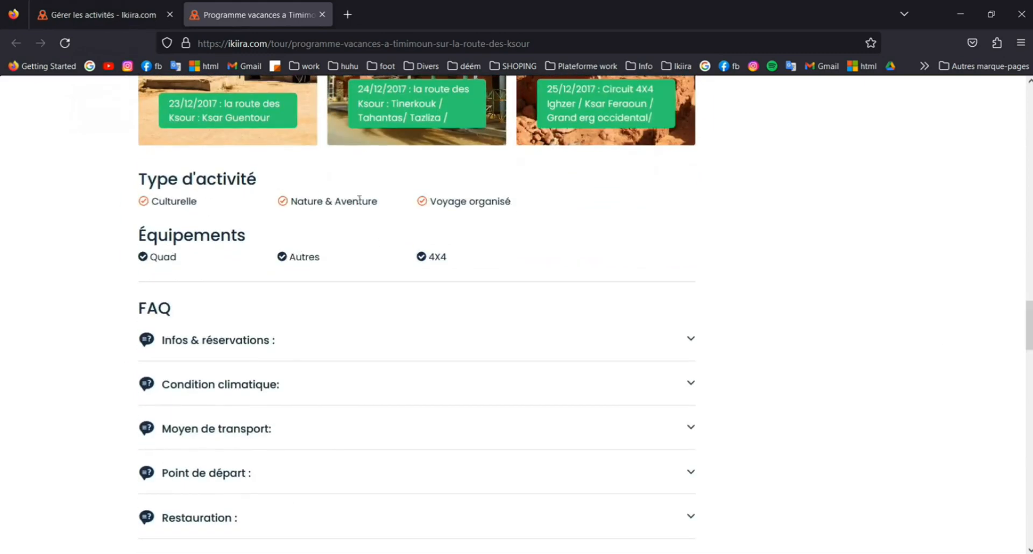
Expand all the FAQ entries, from Infos & réservations to Objets à prendre avec soit, and examine their answers.
scroll(766, 339, down, 3)
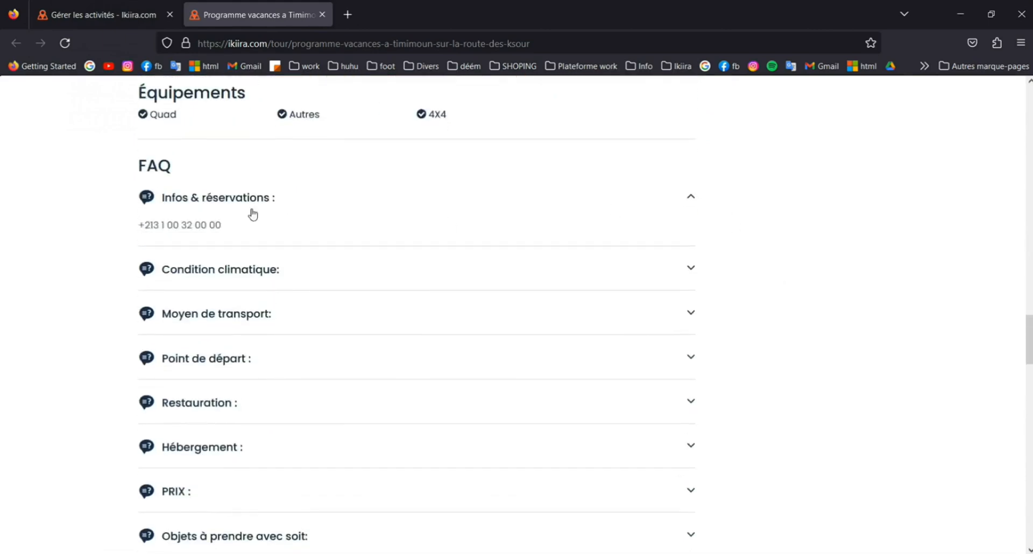
click(499, 269)
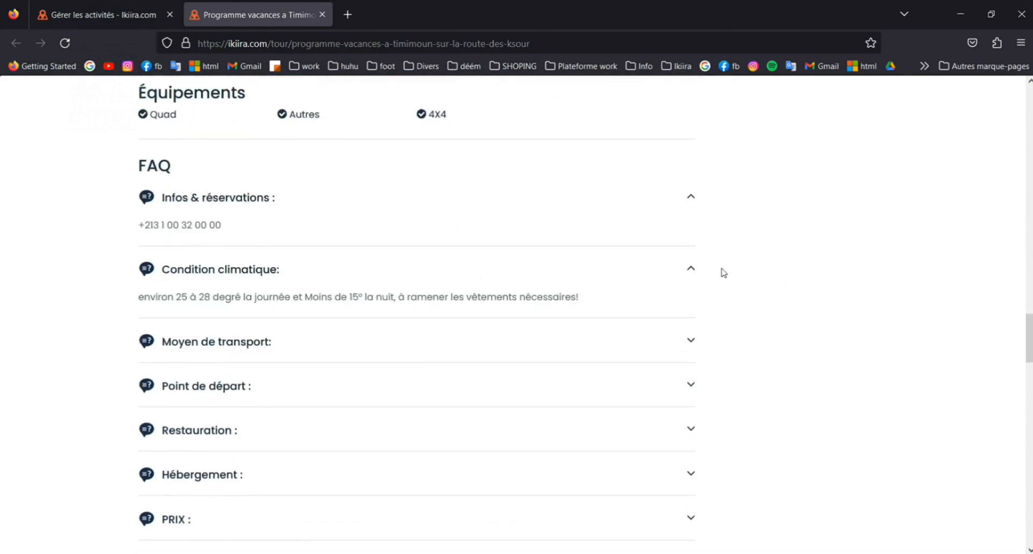
click(651, 345)
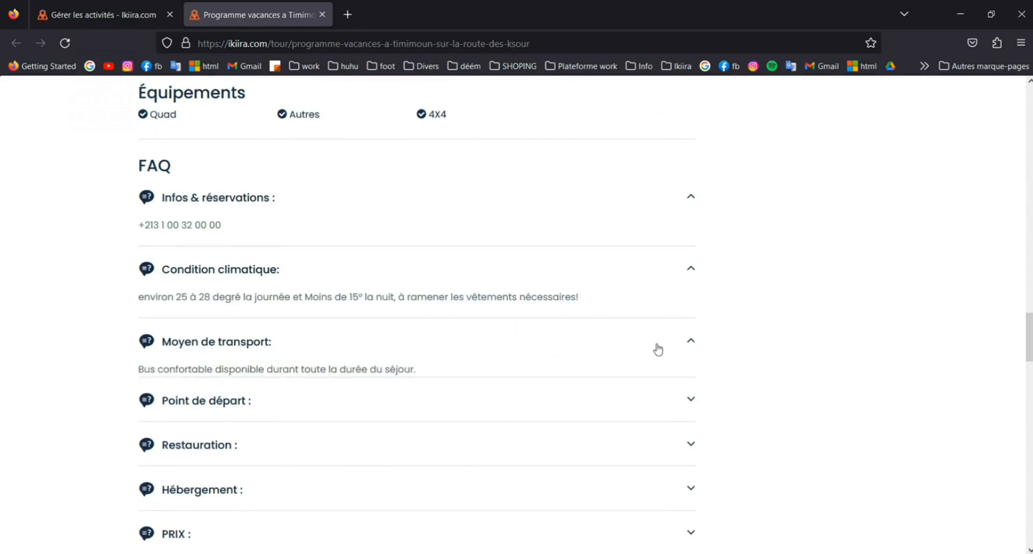
click(639, 417)
click(645, 484)
scroll(721, 387, down, 4)
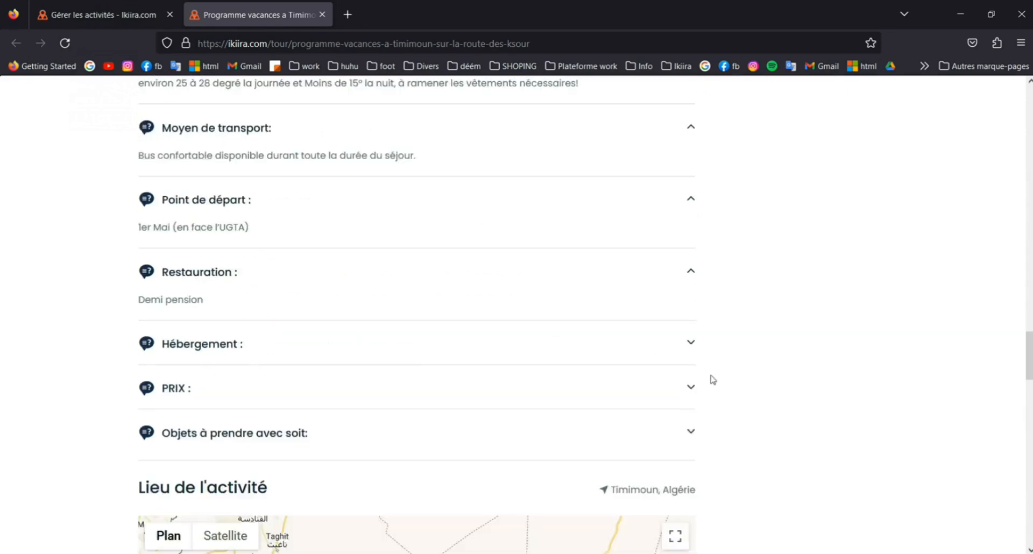
click(682, 344)
click(643, 418)
click(642, 476)
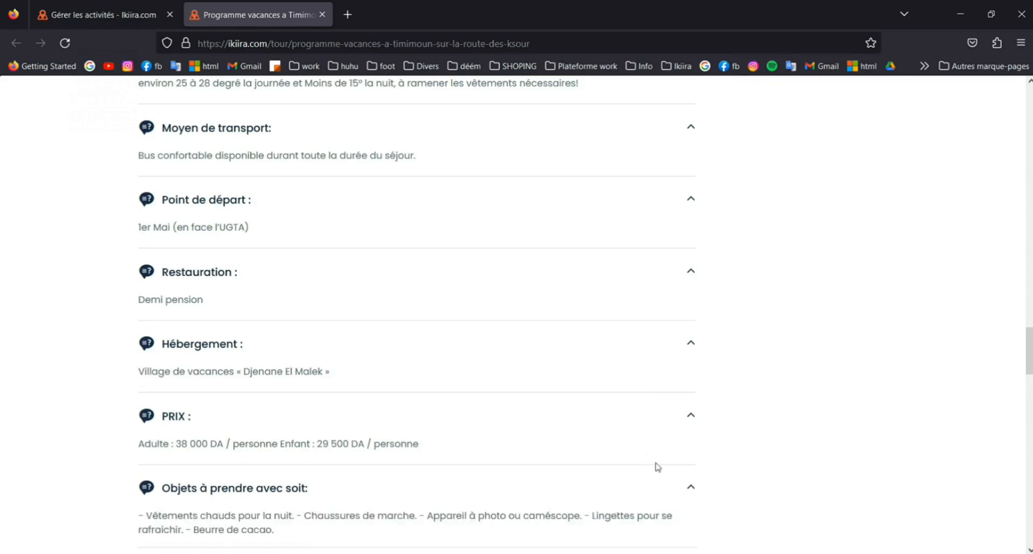
Look over the activity's location map, ratings and comment form, and return to the listing's overview.
scroll(738, 388, down, 8)
scroll(524, 305, down, 3)
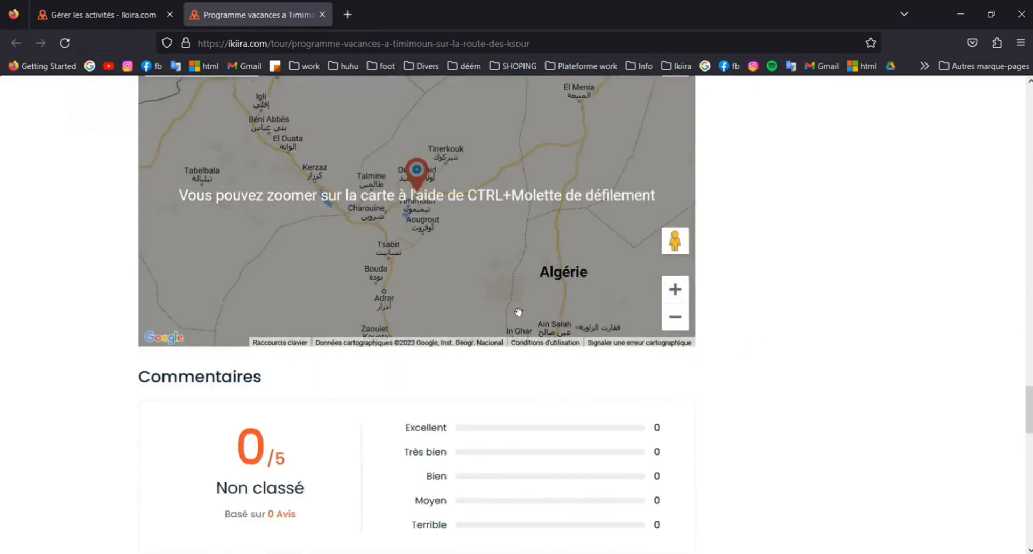
scroll(519, 312, up, 3)
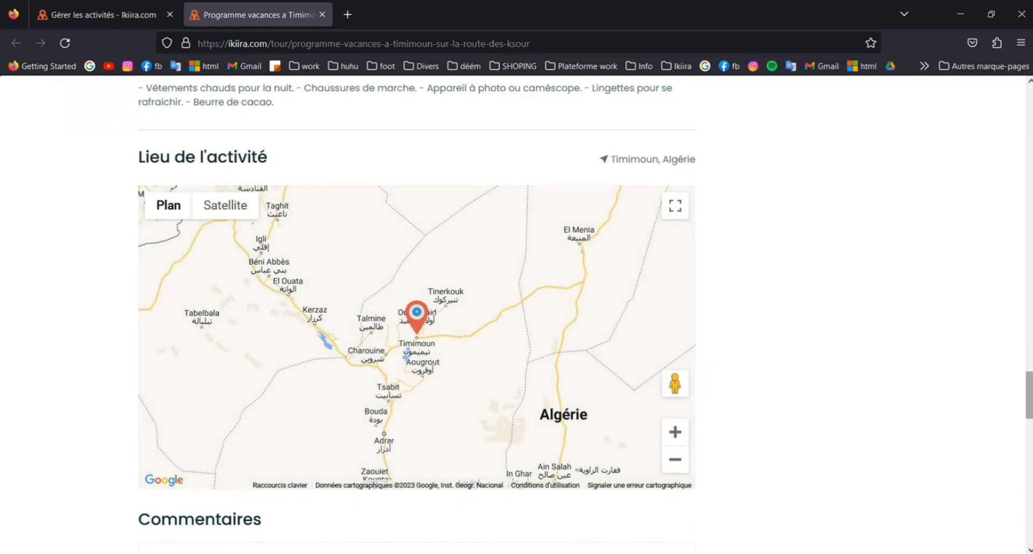
scroll(417, 314, down, 10)
scroll(417, 314, up, 1)
scroll(417, 314, down, 4)
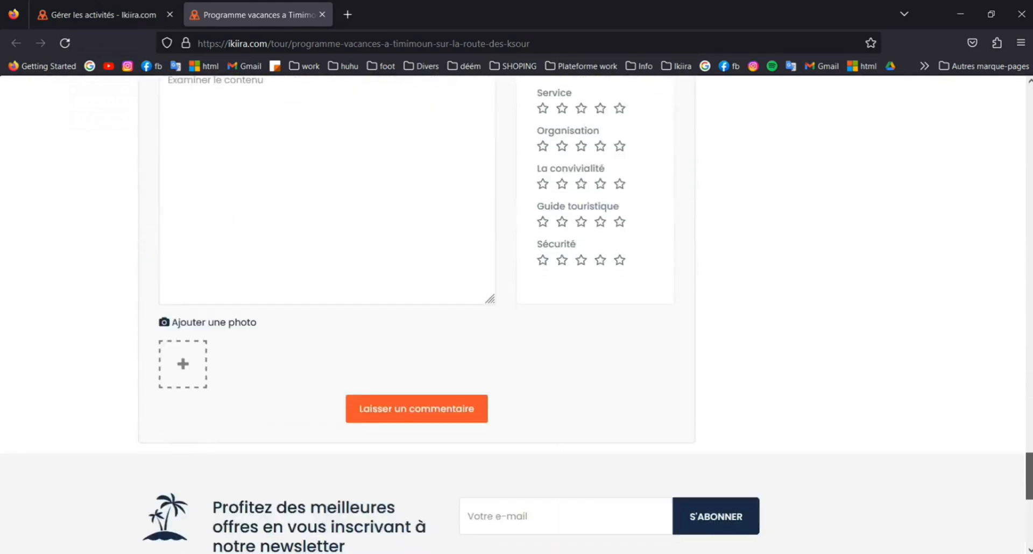
drag(1029, 467, 1019, 272)
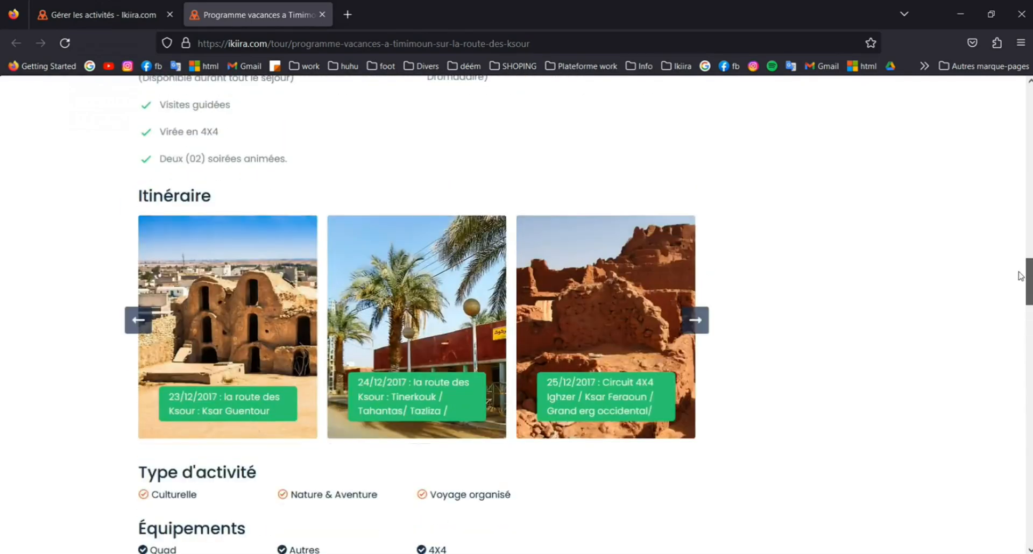
scroll(722, 380, up, 8)
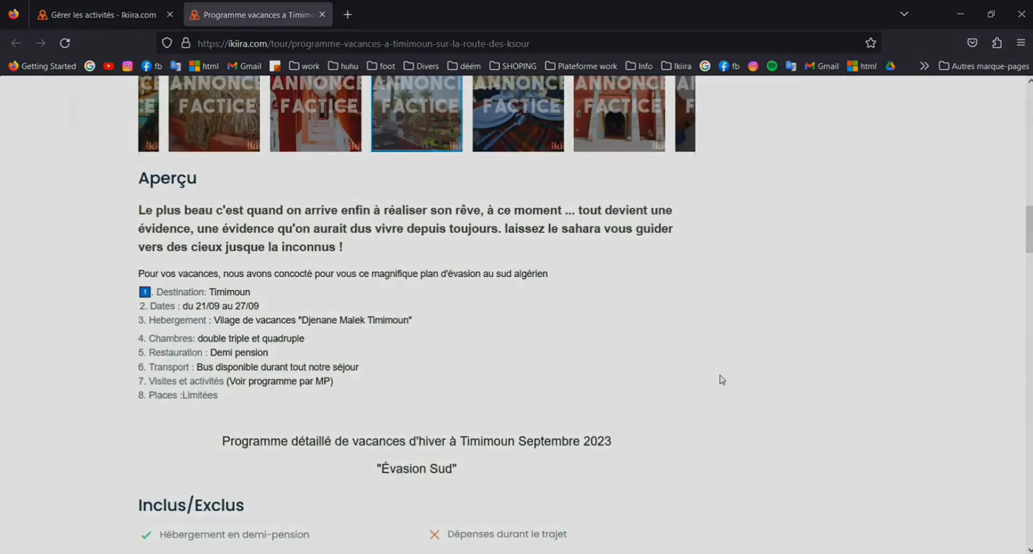